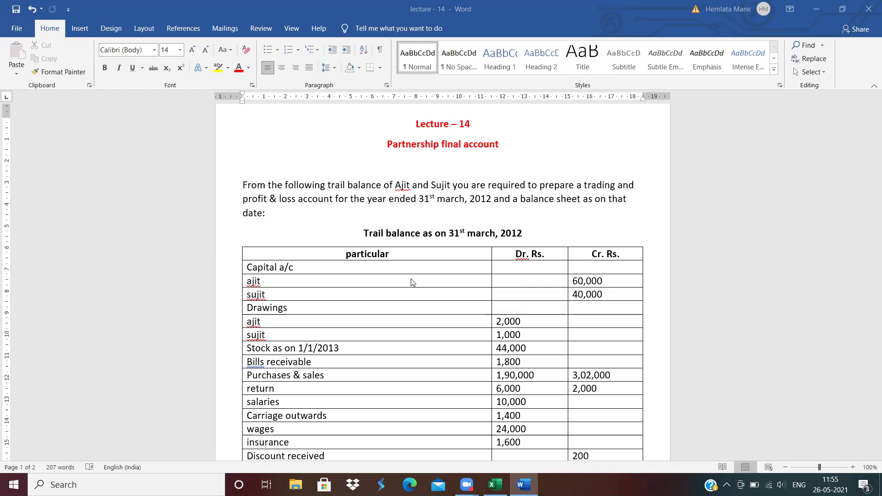
Read through the partnership question, its trial balance and the list of adjustments below the table
left_click(334, 275)
key("Up")
key("Up")
key("Up")
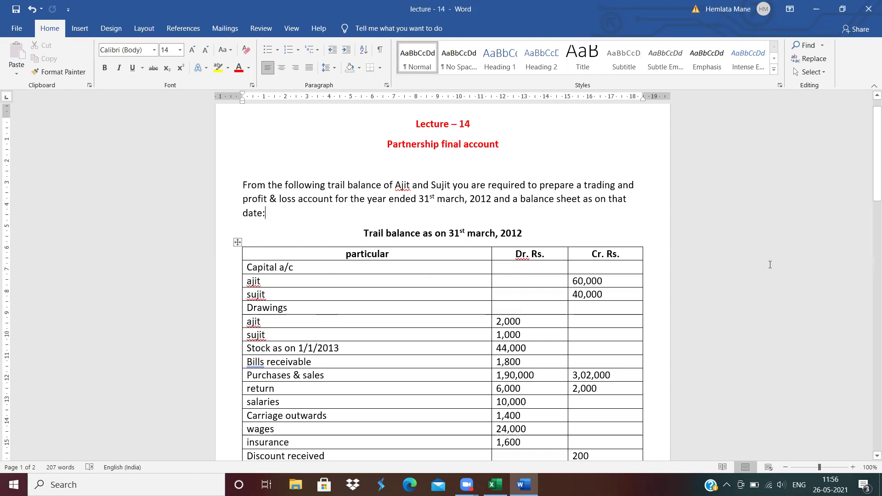
left_click_drag(869, 193, 869, 234)
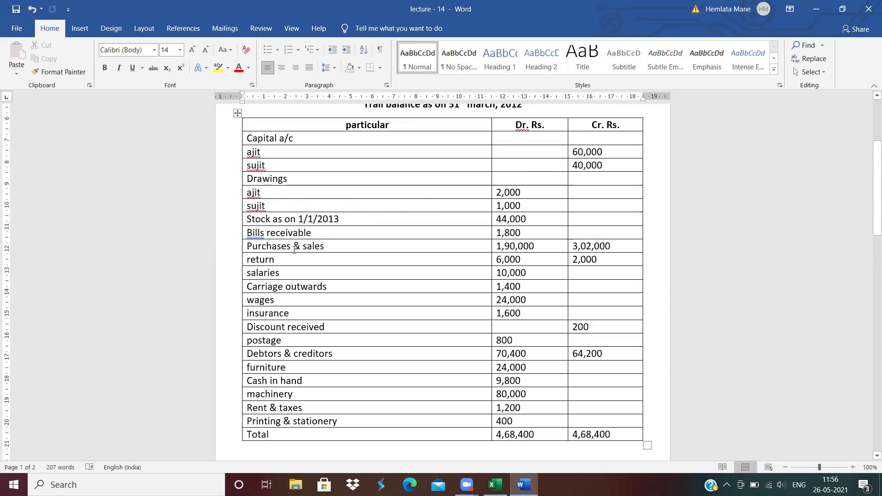
left_click(499, 263)
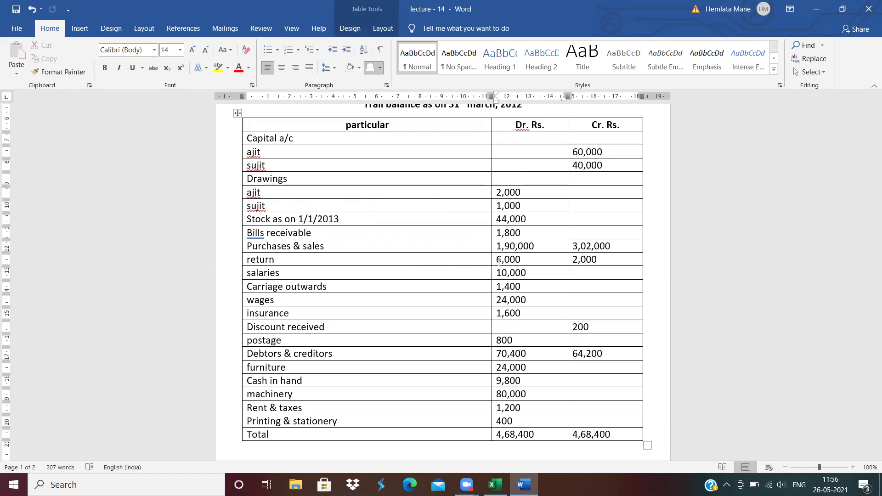
left_click(596, 259)
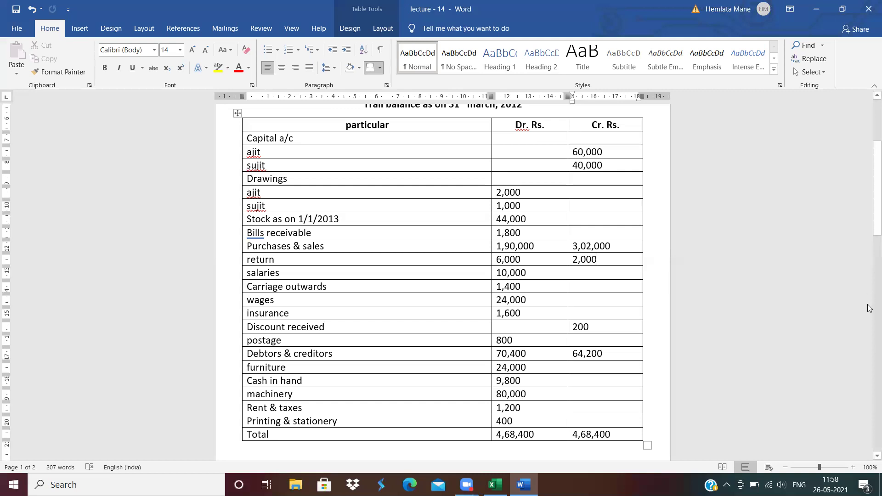
left_click_drag(868, 235, 868, 273)
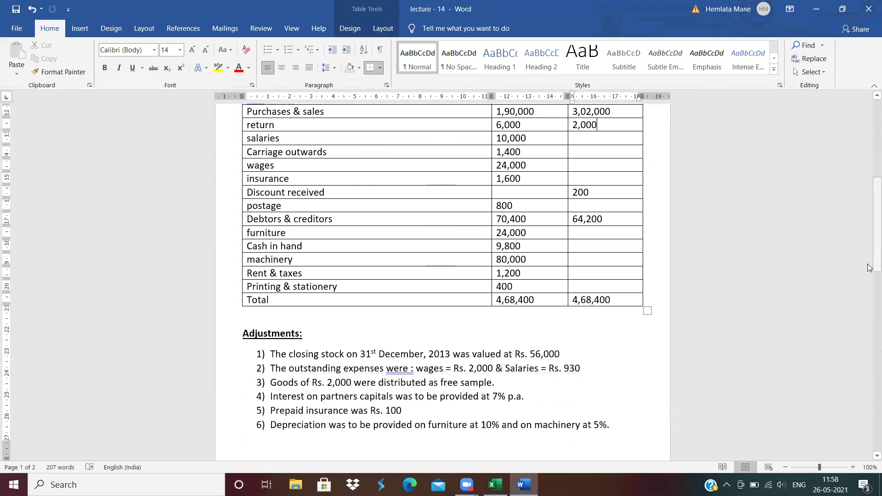
left_click(566, 352)
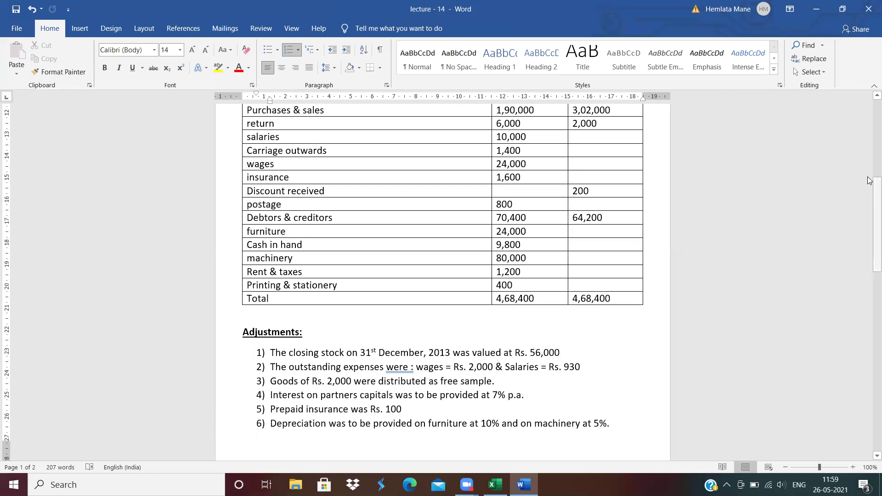
Highlight the wages and salaries entries of the trial balance in yellow
scroll(798, 136, "up", 3)
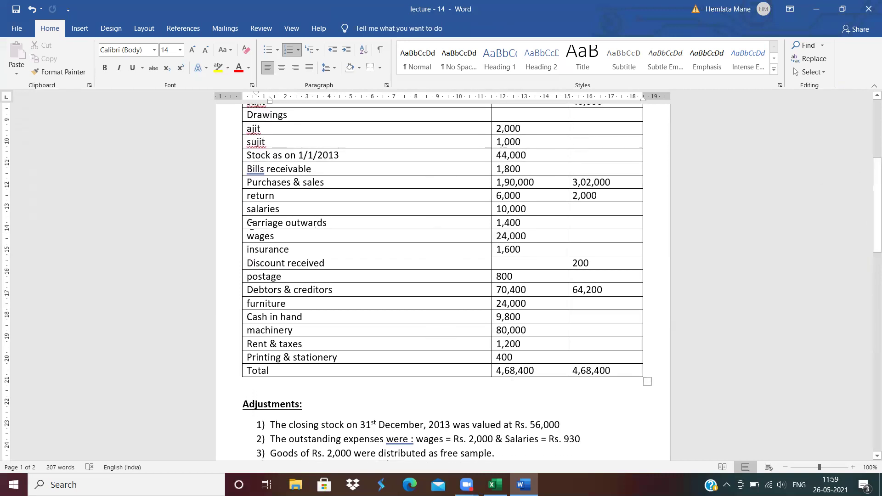
left_click(249, 236)
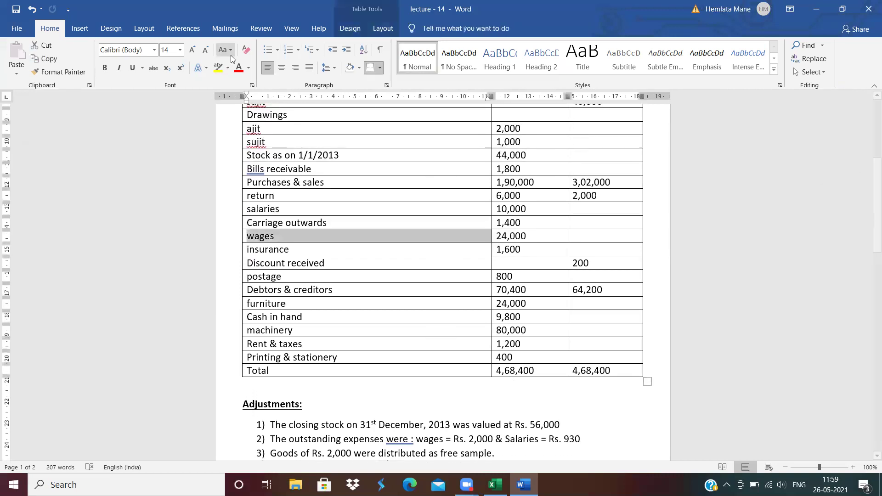
left_click(217, 68)
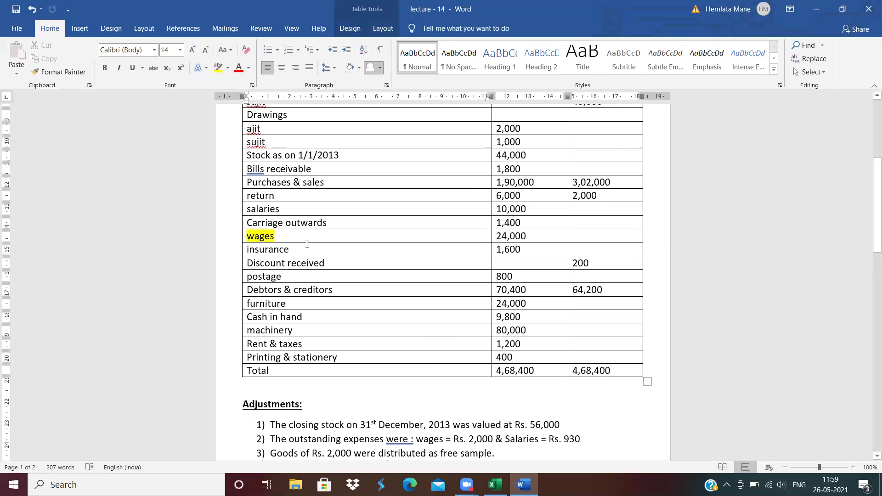
left_click(242, 212)
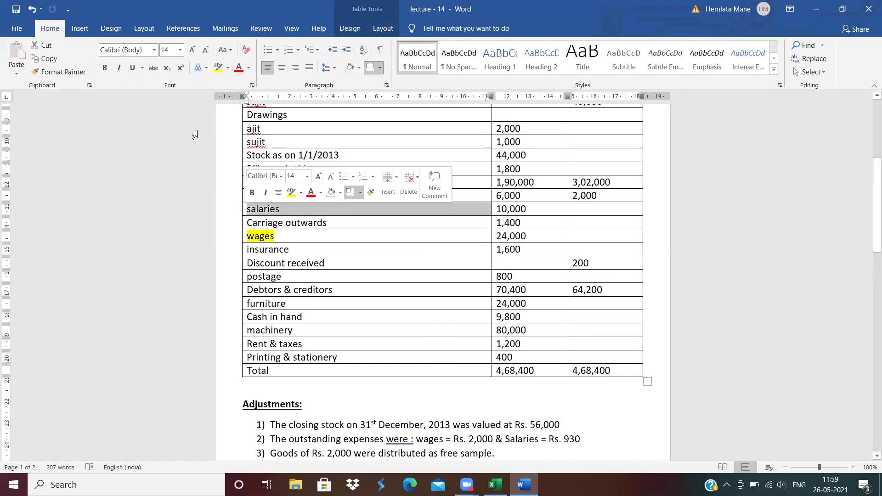
left_click(219, 68)
Highlight the insurance entry of the trial balance in yellow to mark the prepaid insurance adjustment
left_click_drag(871, 253, 869, 265)
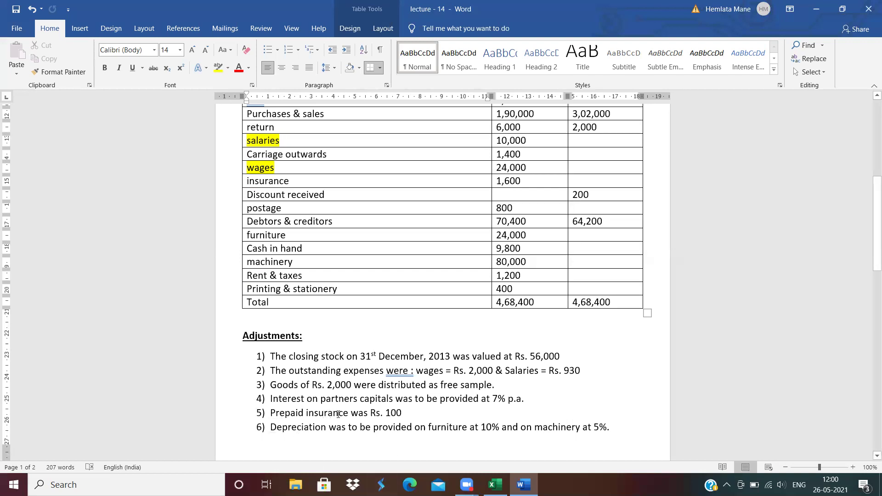
left_click(244, 180)
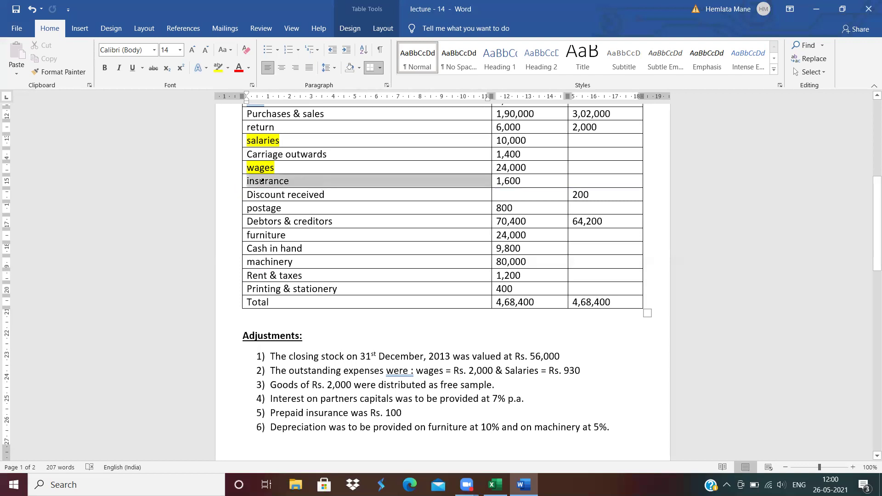
left_click(218, 64)
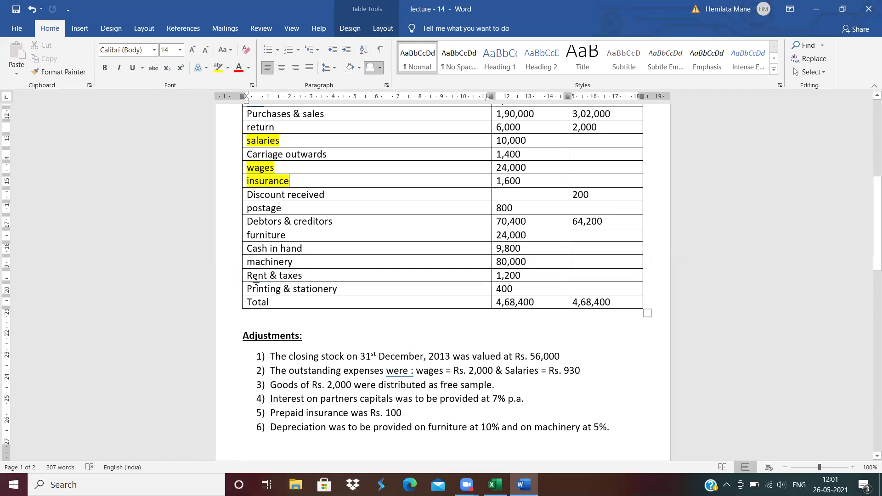
Highlight the furniture and machinery entries of the trial balance in yellow for the depreciation adjustment
left_click_drag(248, 233, 301, 228)
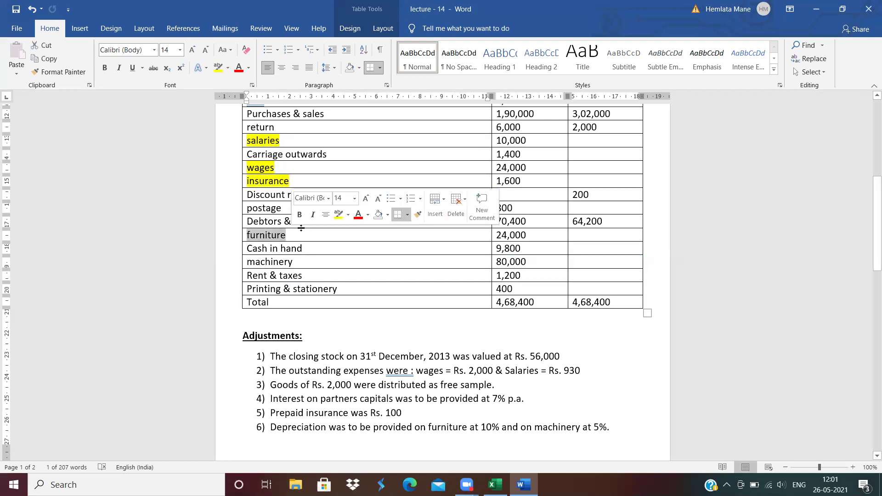
left_click(336, 217)
mouse_move(262, 257)
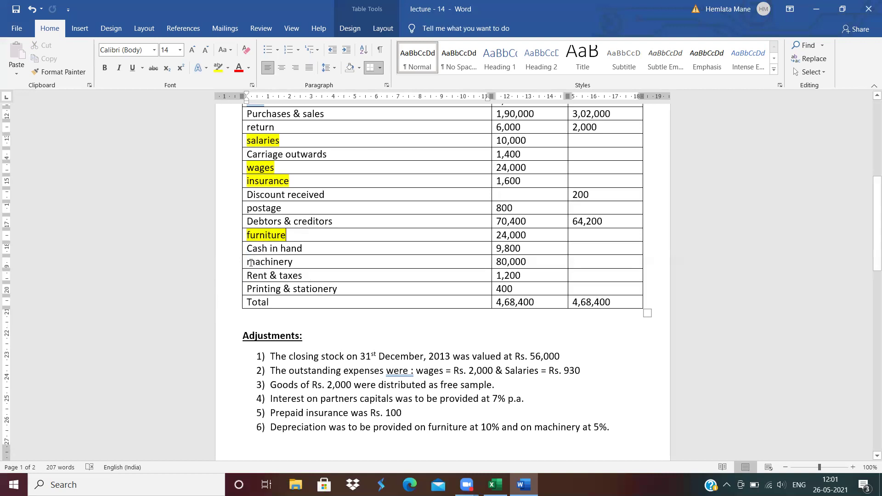
left_click_drag(248, 262, 297, 262)
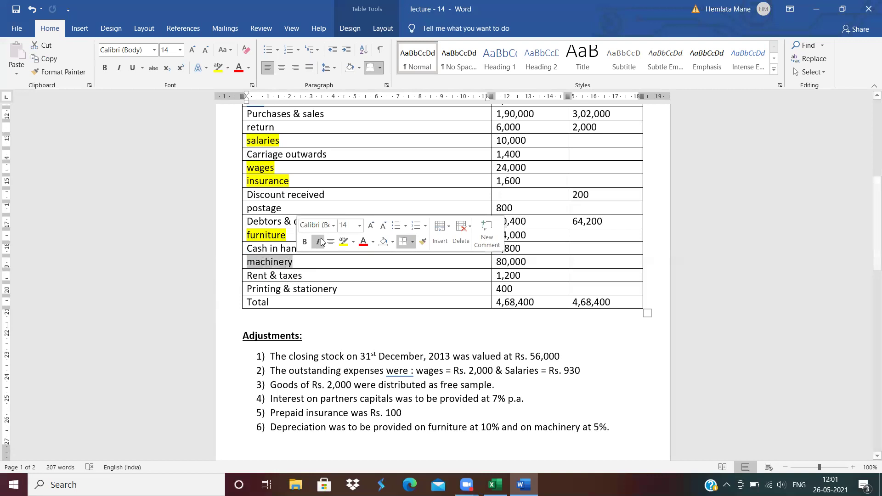
left_click(349, 242)
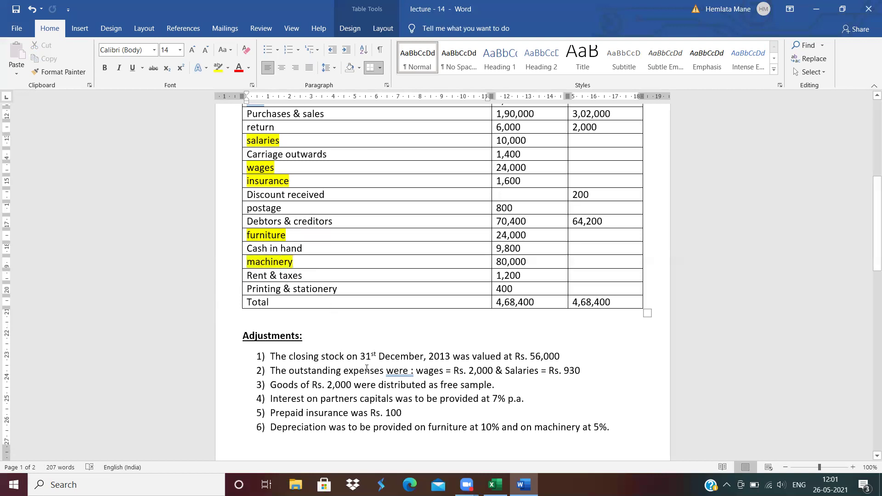
left_click(366, 371)
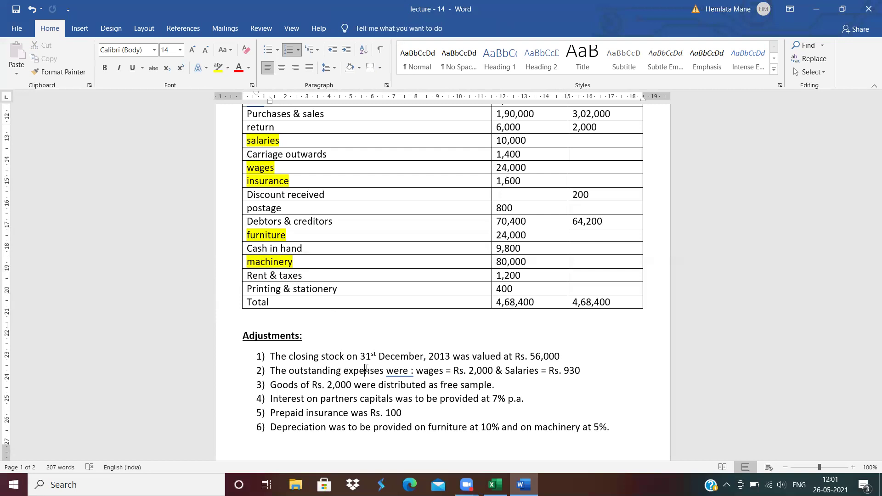
Switch to the lecture - 14 workbook in Excel and look over the blank account formats alongside the Word question
left_click_drag(870, 184, 869, 99)
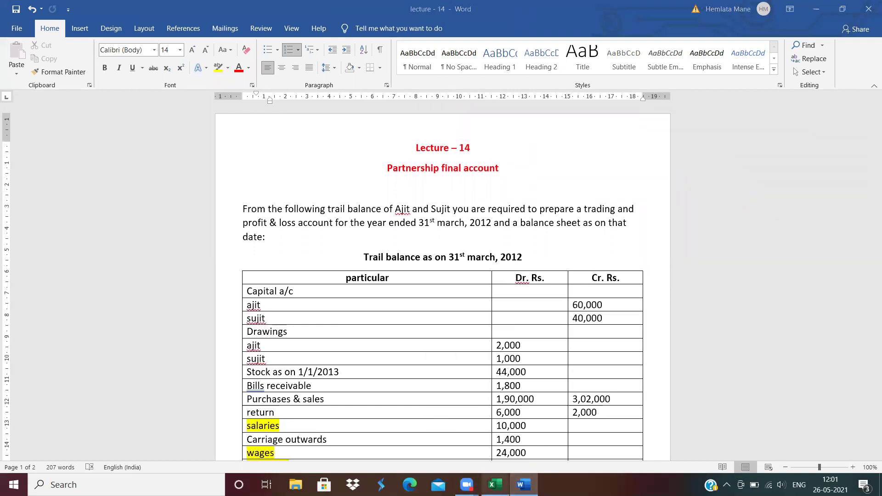
left_click(495, 485)
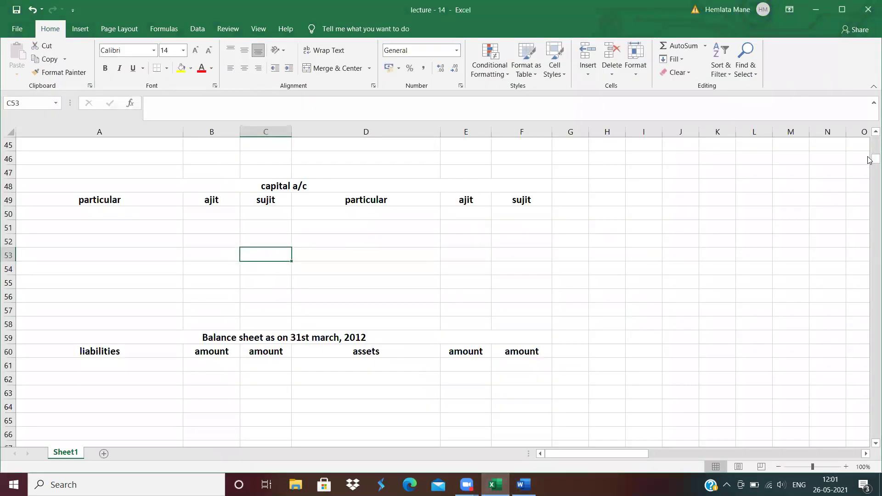
left_click_drag(868, 161, 870, 140)
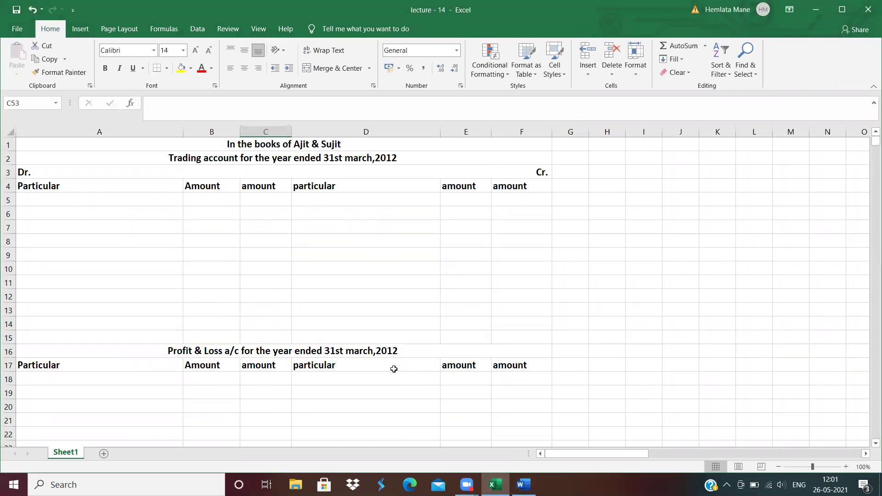
mouse_move(874, 142)
left_mouse_down()
mouse_move(869, 164)
mouse_move(867, 134)
left_mouse_up()
left_click(523, 484)
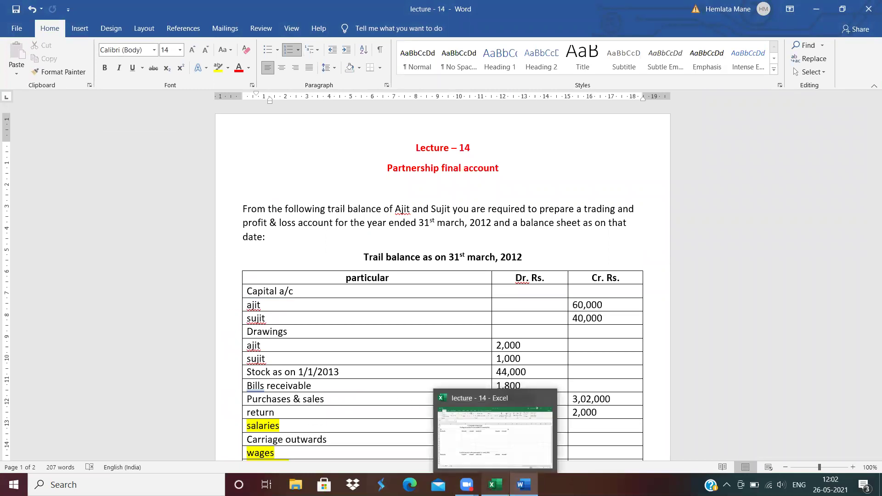
left_click(495, 484)
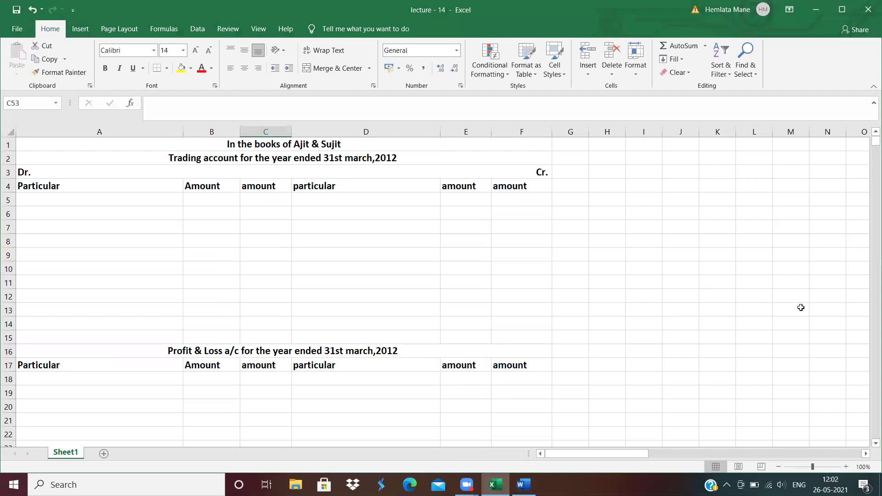
Enter "By balance b/d" in D50 as the first credit-side particular of the capital a/c
mouse_move(868, 145)
left_mouse_down()
mouse_move(868, 162)
mouse_move(868, 154)
left_mouse_up()
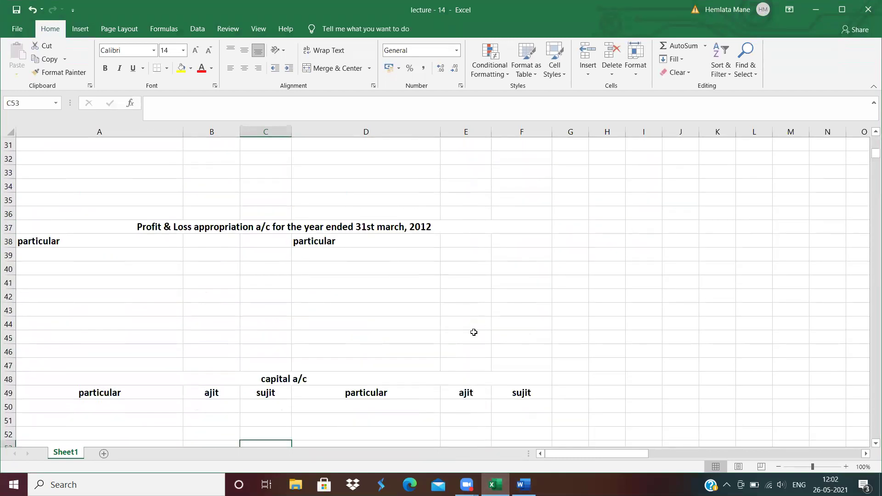
left_click(307, 410)
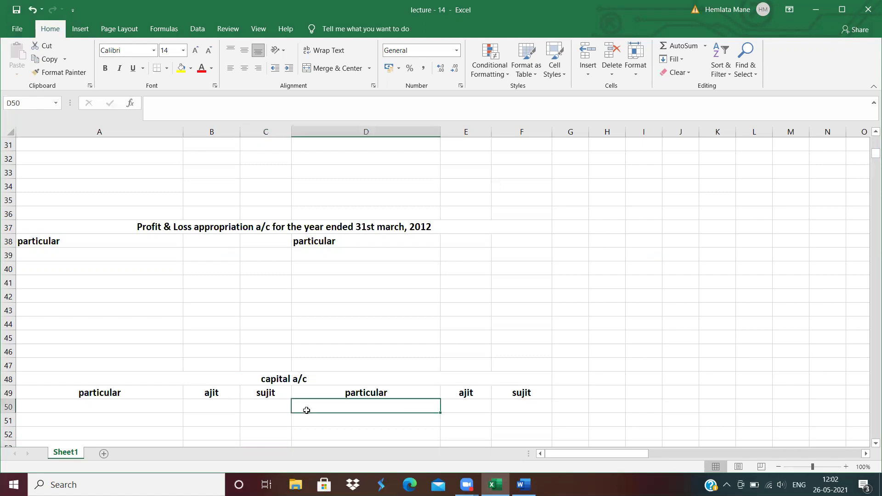
type("By balance c")
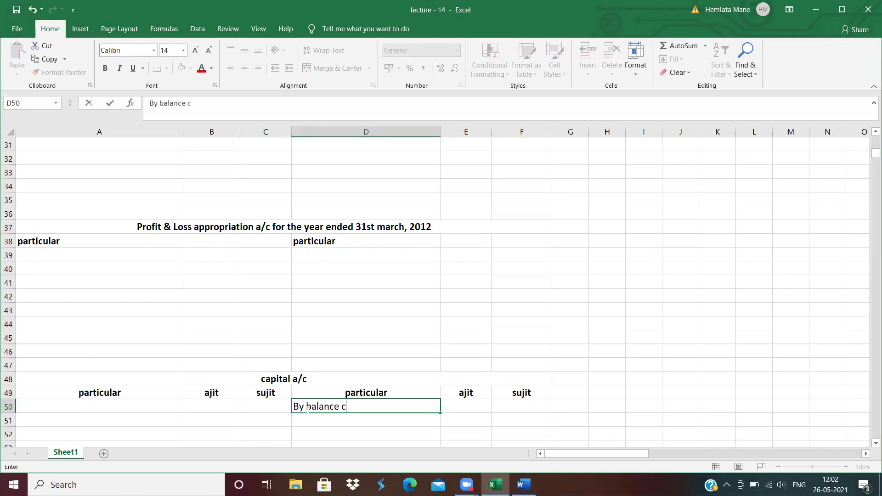
type("l")
key("BackSpace")
key("BackSpace")
type("bl/d")
key("Tab")
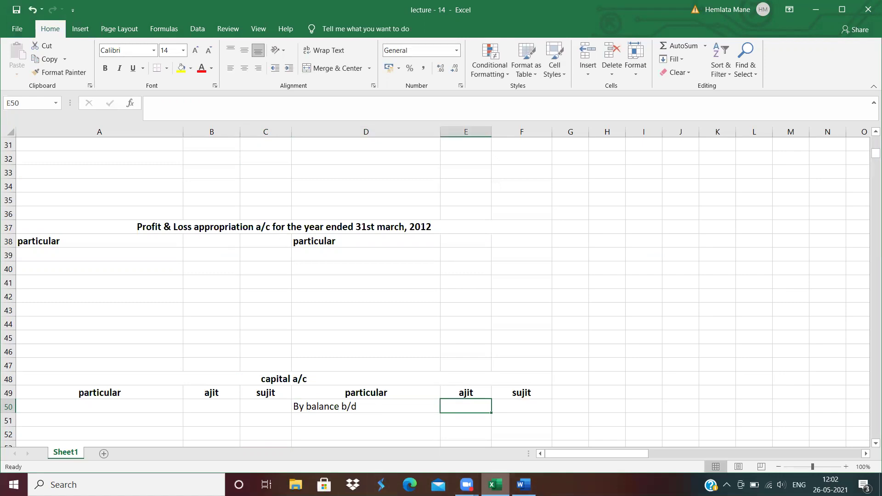
Enter the opening capital balances from the Word trial balance: 60,000 for the first partner in E50 and 40,000 for the second in F50
key("alt+Tab")
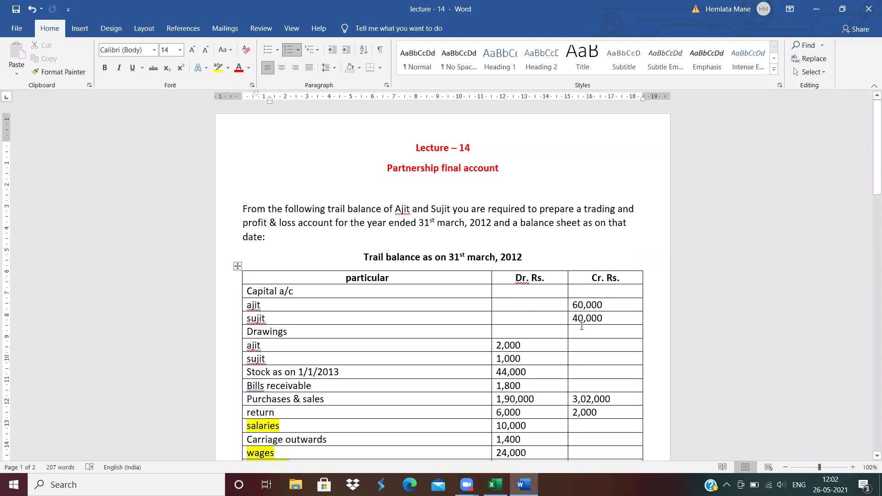
key("alt+Tab")
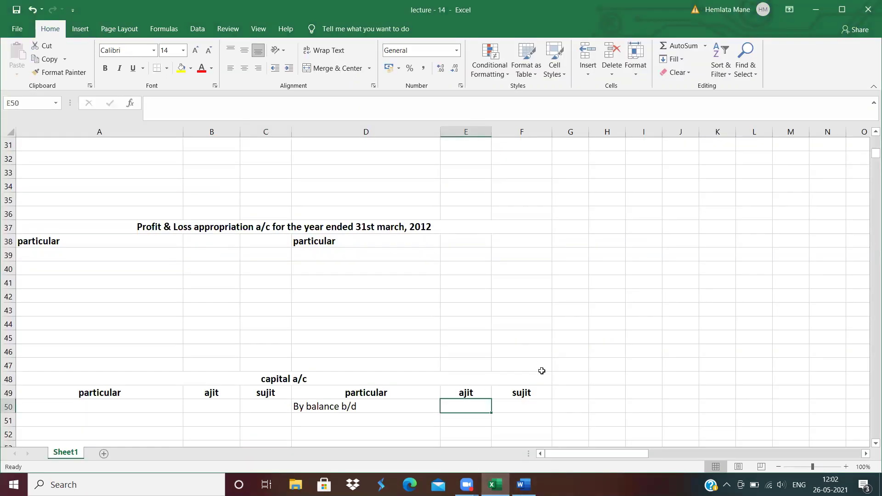
type("60,000")
key("Tab")
type("40")
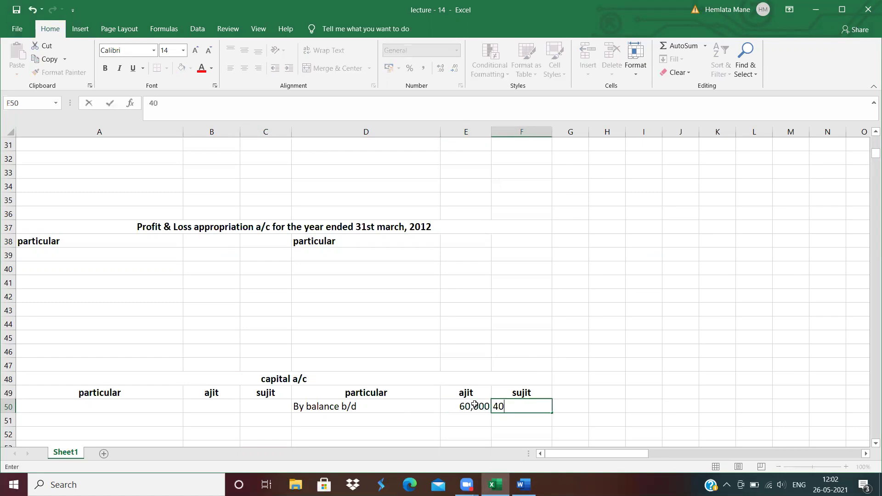
type(",000")
key("alt+Tab")
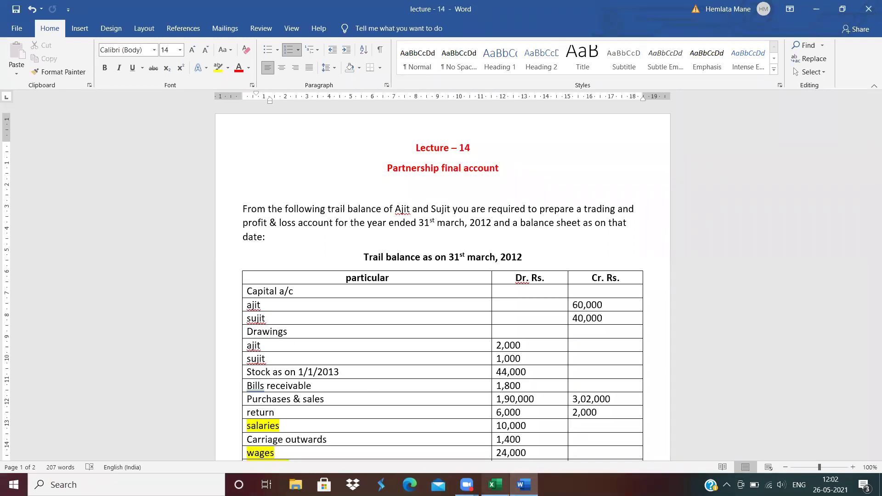
left_click(494, 485)
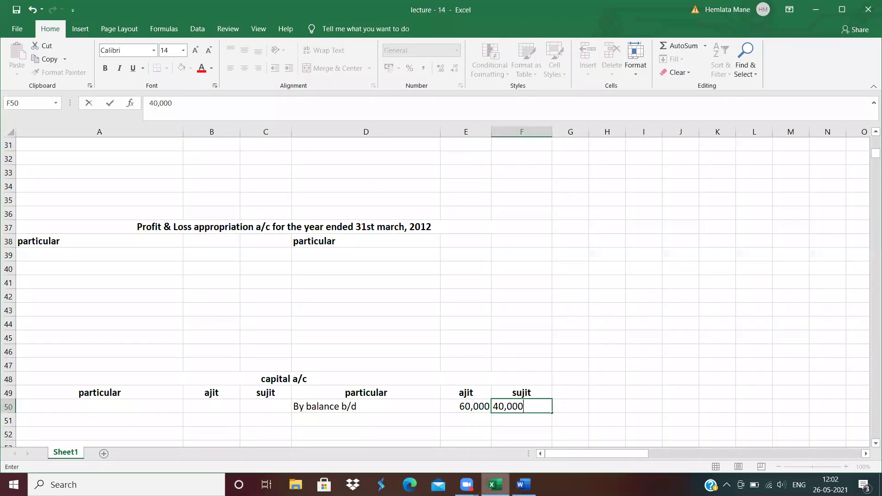
Enter "To drawings" in A50 as the first debit-side particular of the capital a/c
left_click(42, 407)
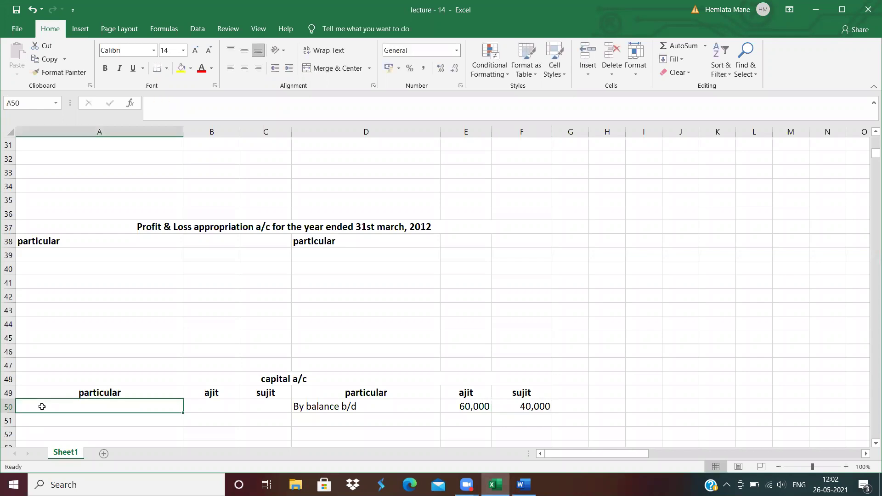
type("To drawinga")
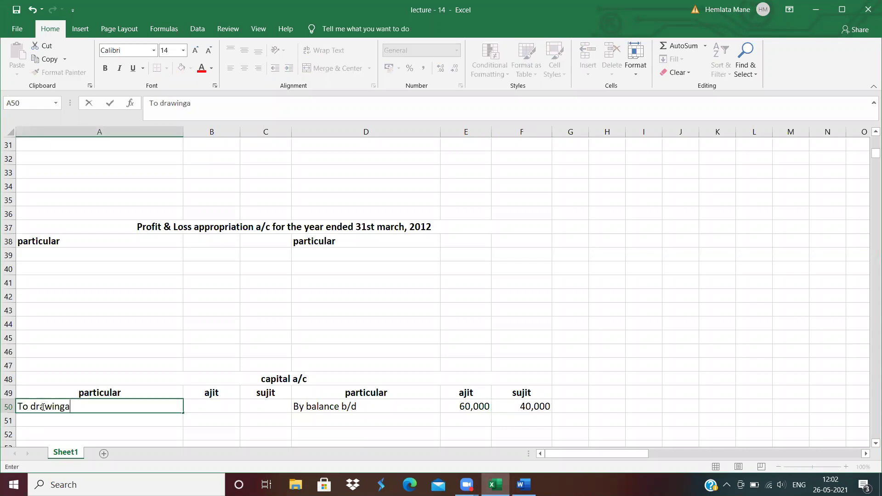
key("BackSpace")
type("s")
key("Tab")
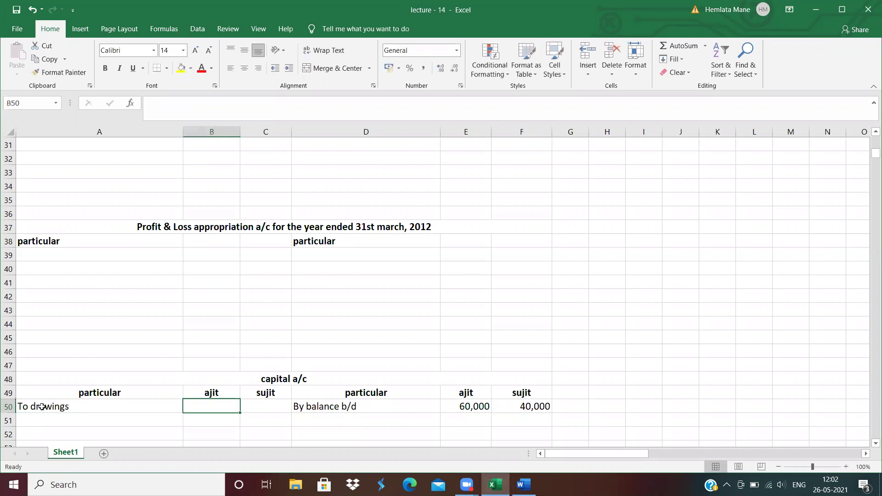
Enter the partners' drawings from the Word trial balance in the capital a/c: 2,000 in B50 and 1,000 in C50
left_click(524, 485)
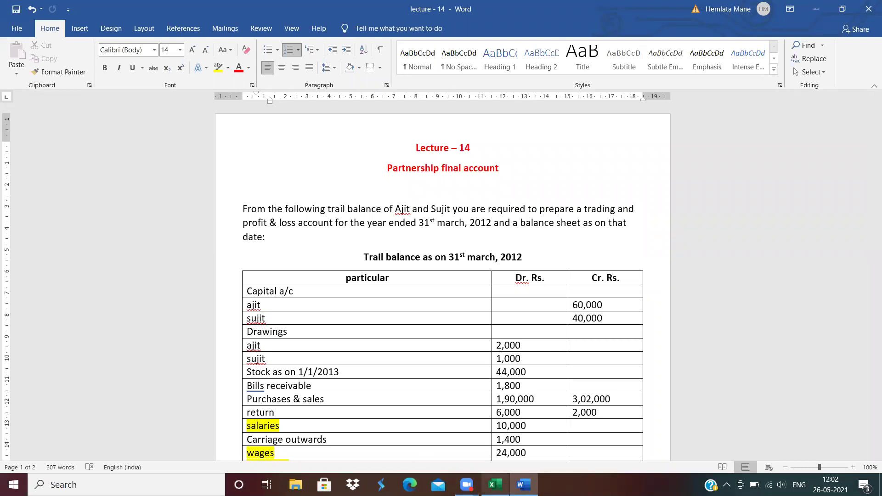
left_click(495, 484)
type("2,000")
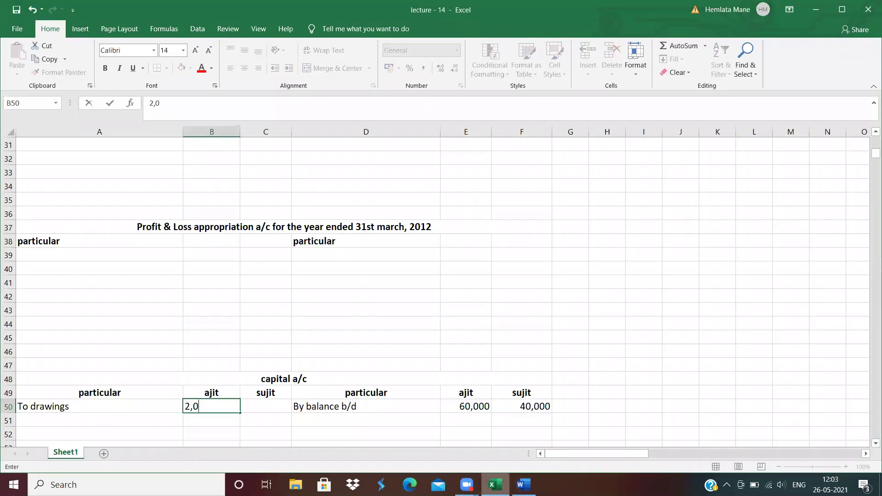
key("Tab")
type("1,000")
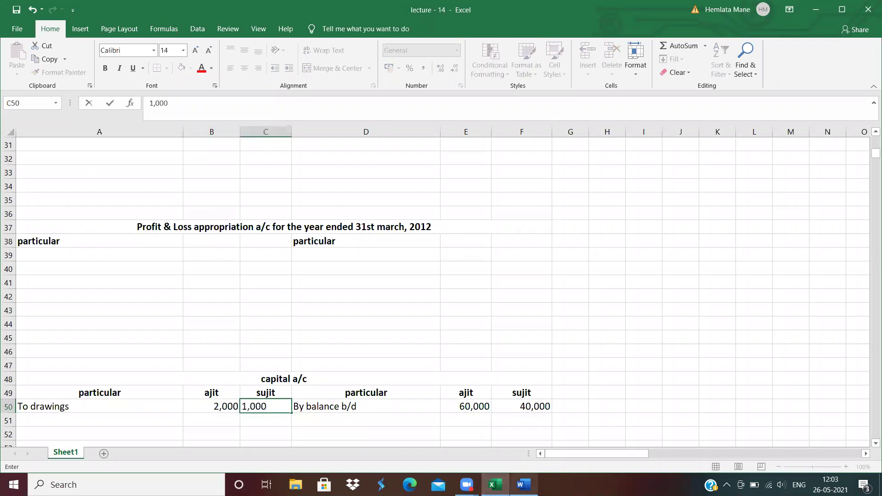
Switch to the Word question and correct the date in the trial balance's stock row to 1/4/2011
left_click(524, 485)
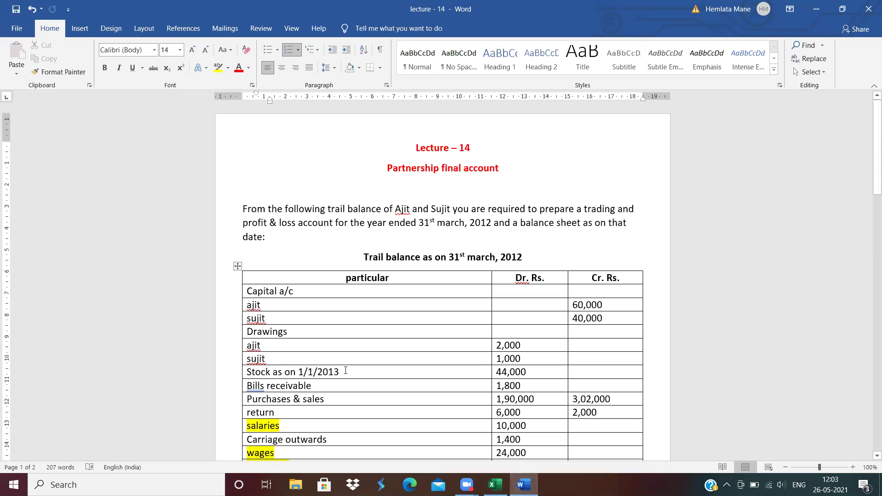
left_click(337, 371)
key("BackSpace")
type("2")
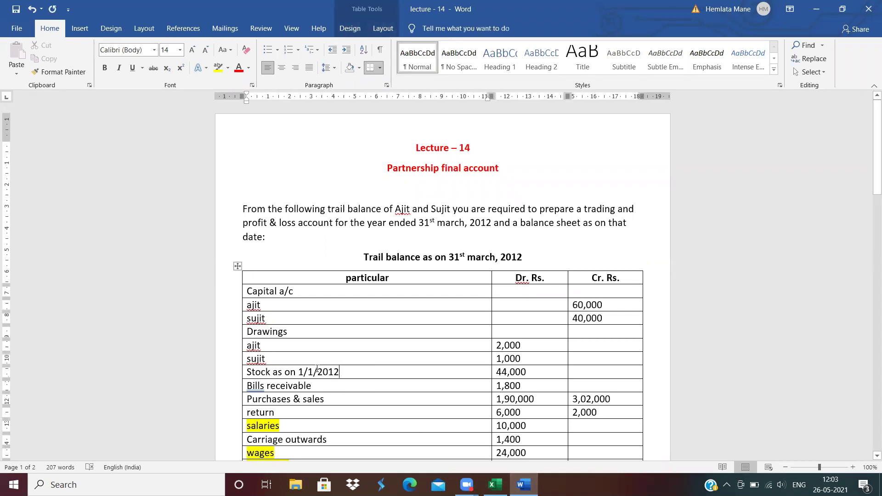
left_click(312, 372)
key("BackSpace")
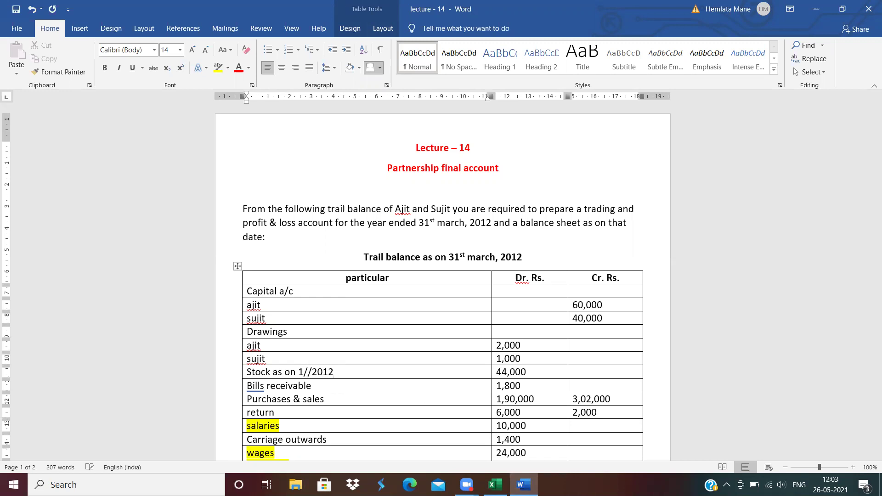
type("4")
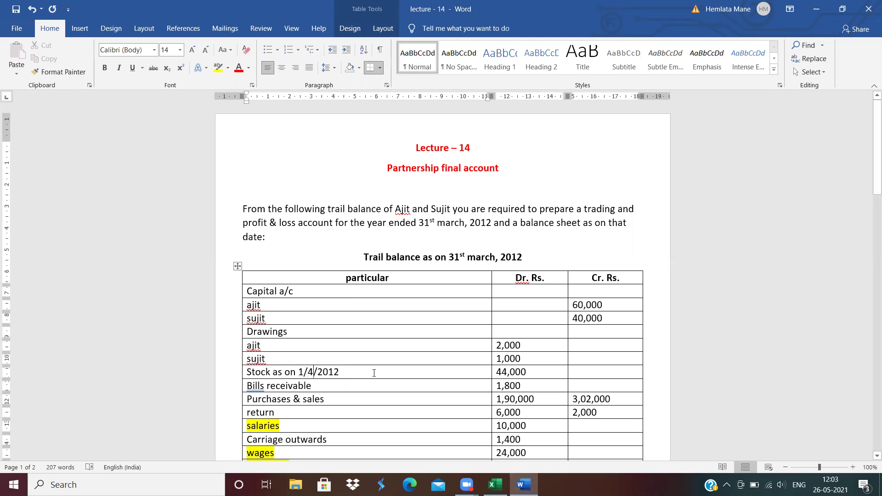
left_click(340, 371)
key("BackSpace")
type("1")
Switch back to Excel and enter "To opening stock" in A5 of the trading account with 44,000 in C5
left_click(496, 485)
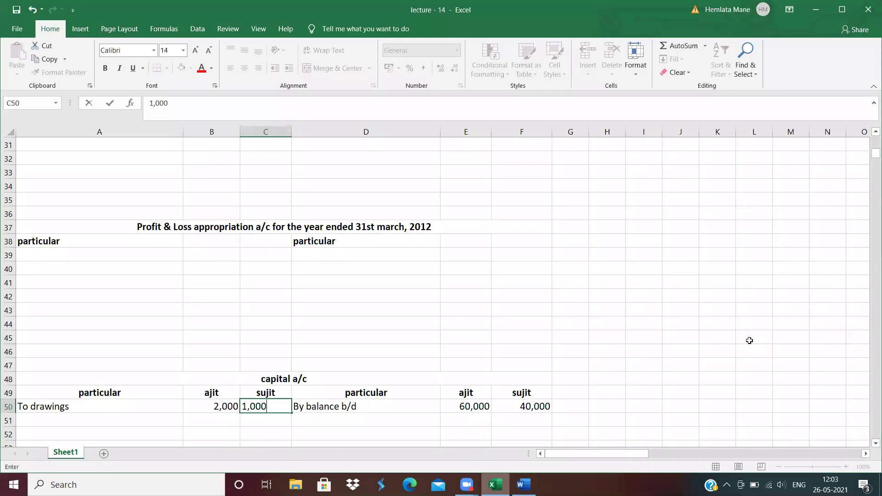
left_click_drag(870, 154, 867, 141)
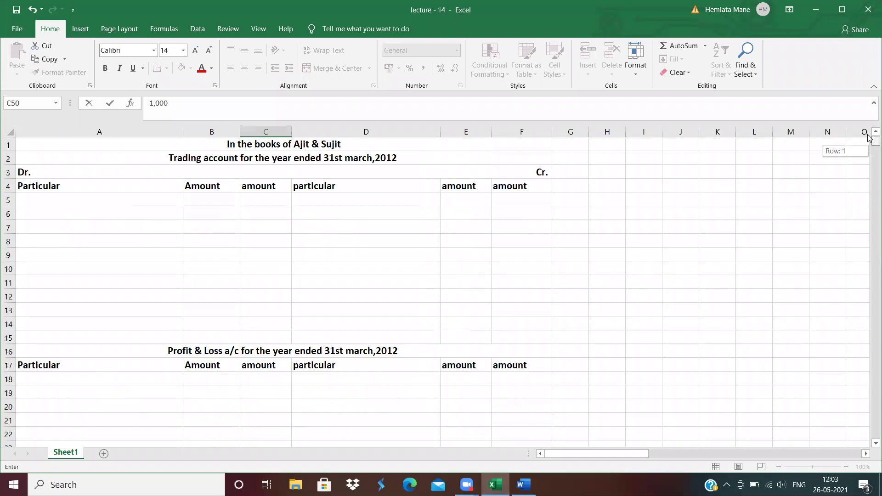
left_click(81, 199)
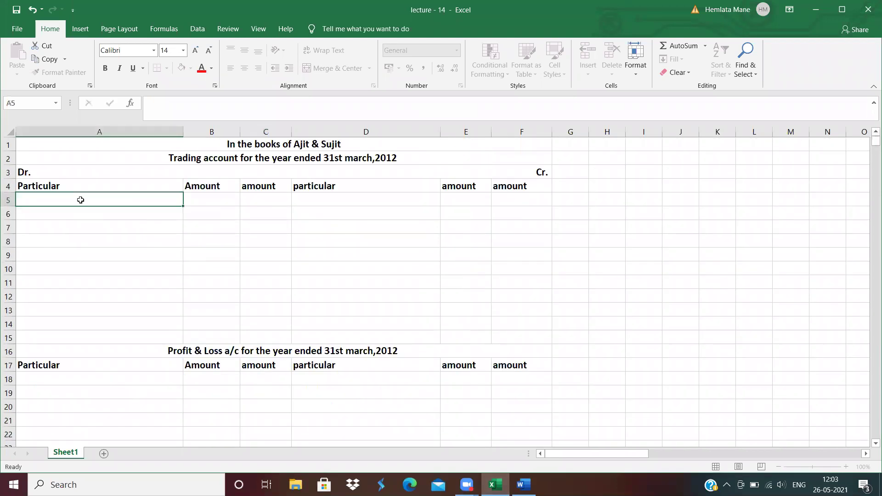
type("To opening stock")
key("Tab")
key("Tab")
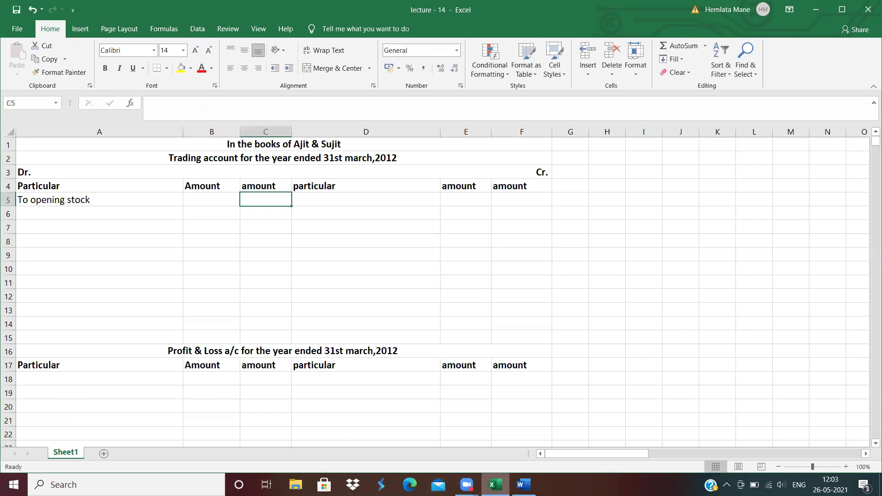
left_click(524, 484)
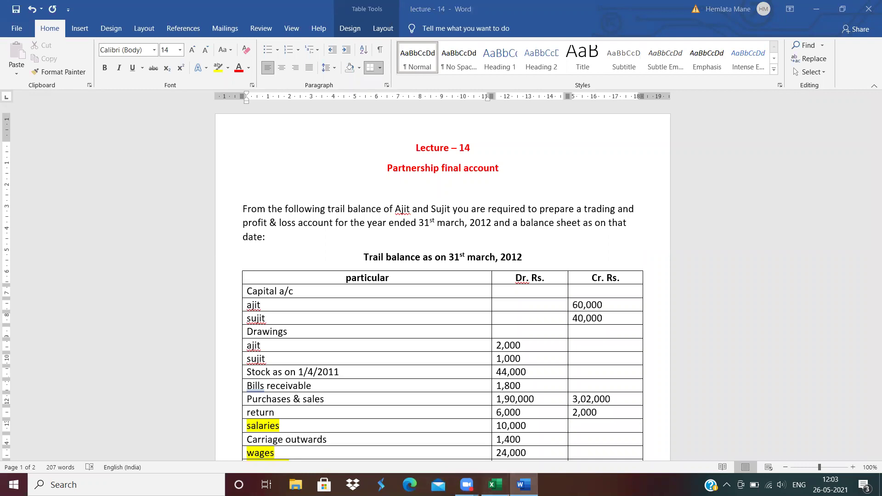
key("alt+Tab")
type("44,000")
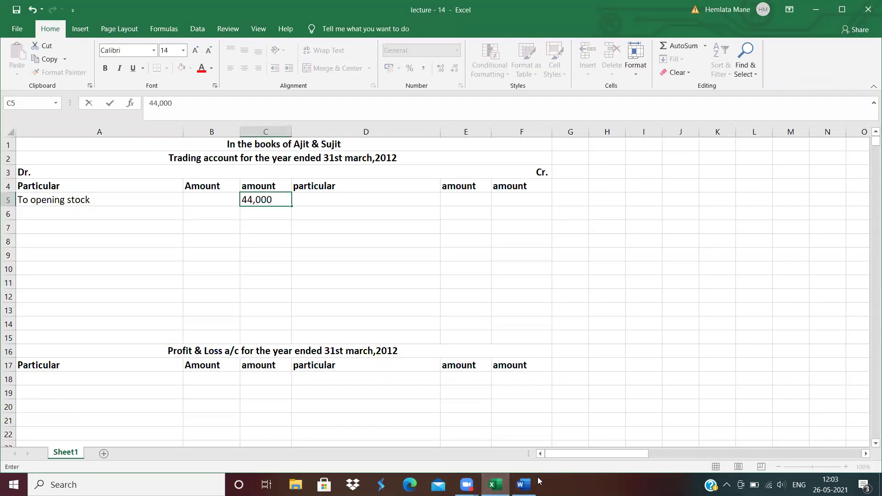
Enter "Bills receivable" as the first balance sheet asset in D61, with 1,800 from the Word trial balance in F61
left_click(524, 484)
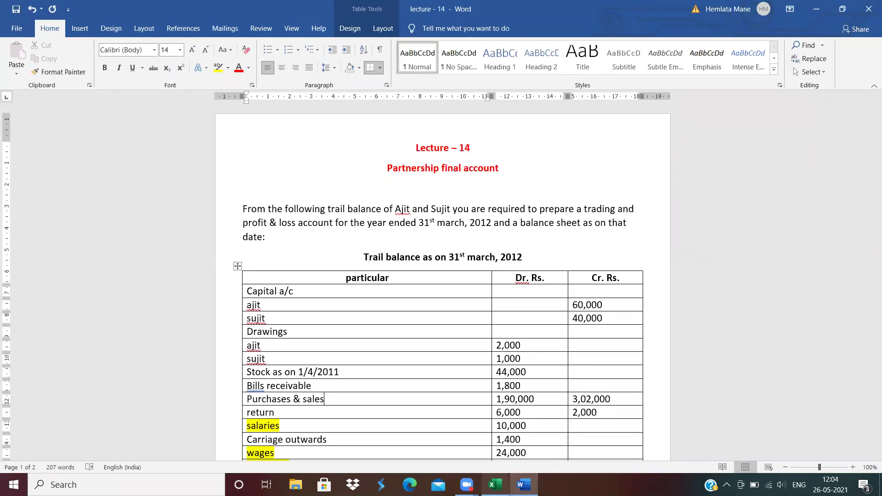
left_click(495, 485)
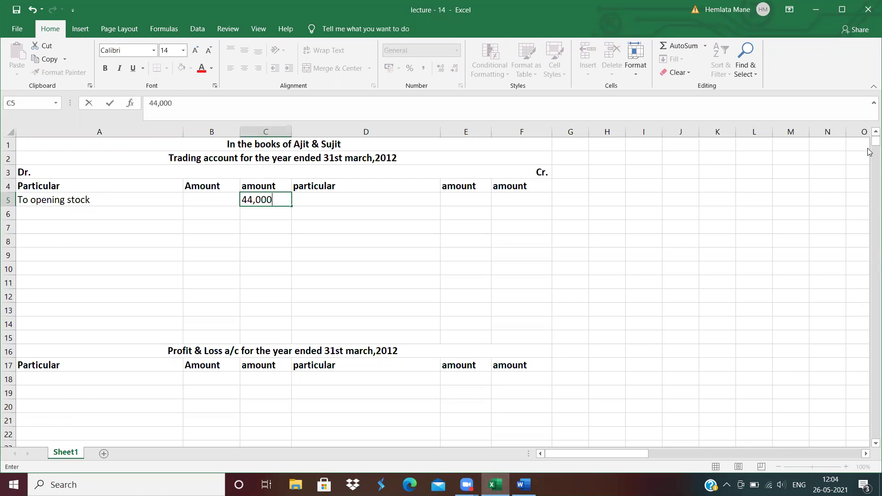
left_click_drag(868, 144, 868, 164)
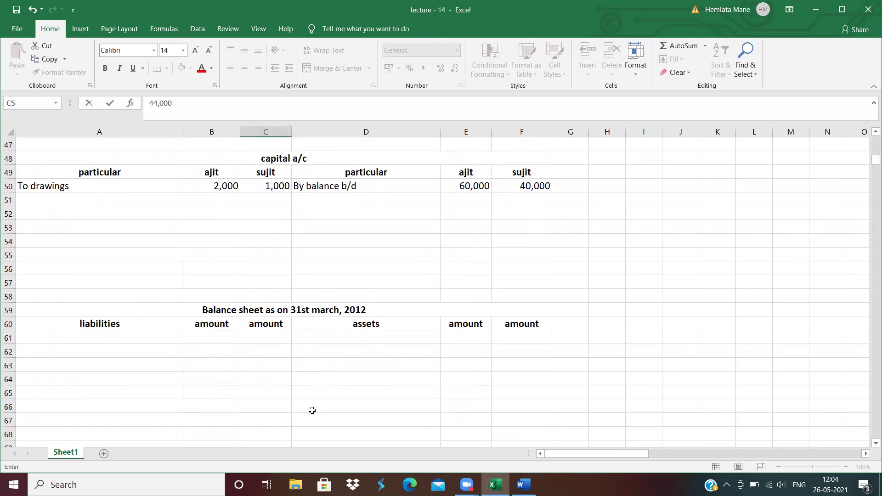
left_click(308, 336)
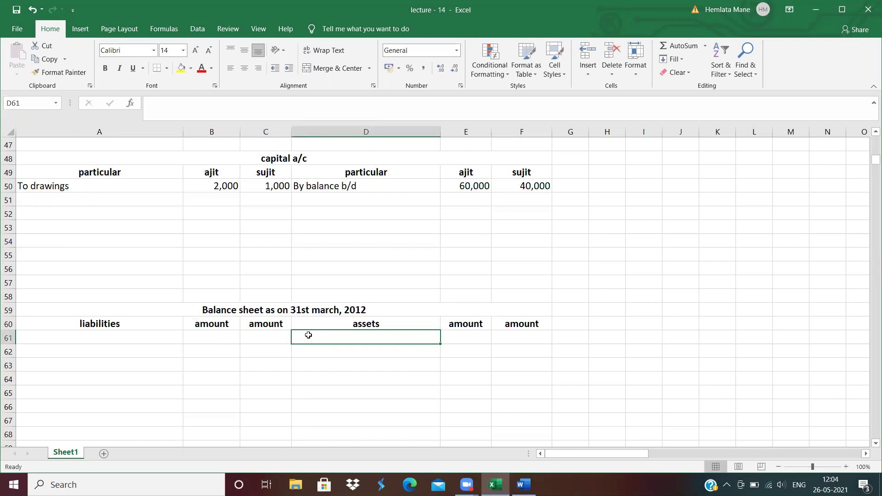
type("Bils")
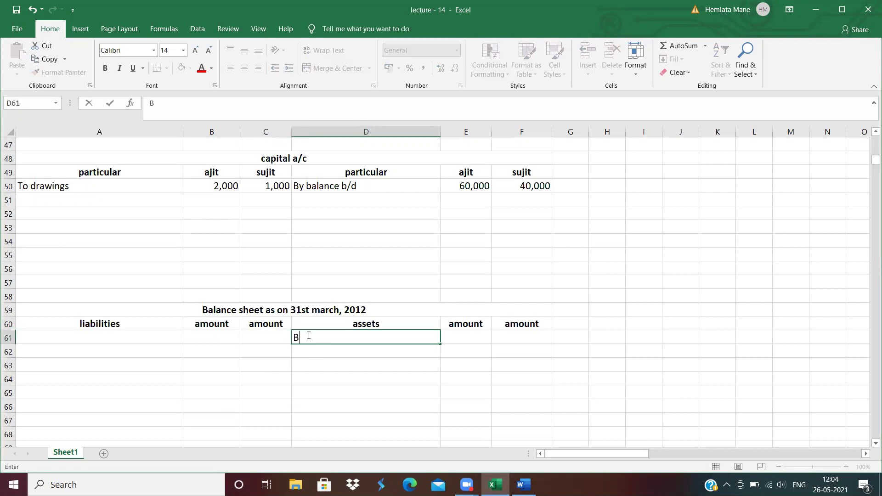
key("BackSpace")
key("BackSpace")
type("lls receivable")
key("Tab")
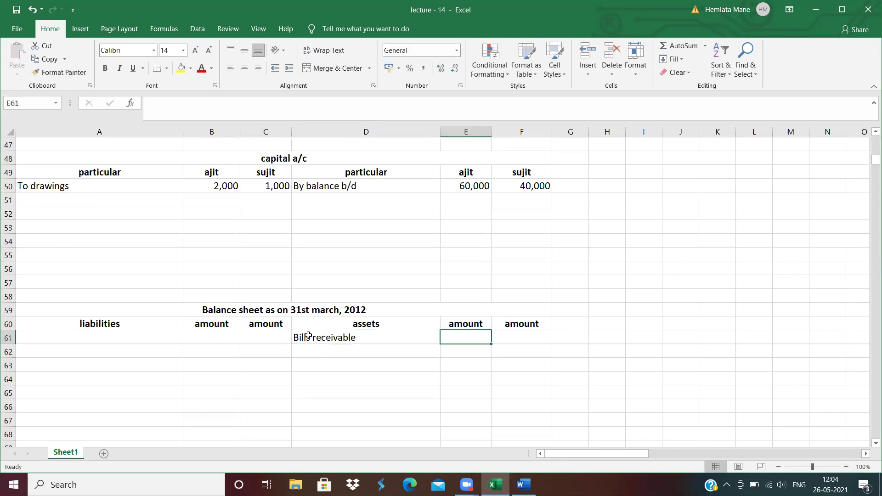
key("Tab")
key("alt+Tab")
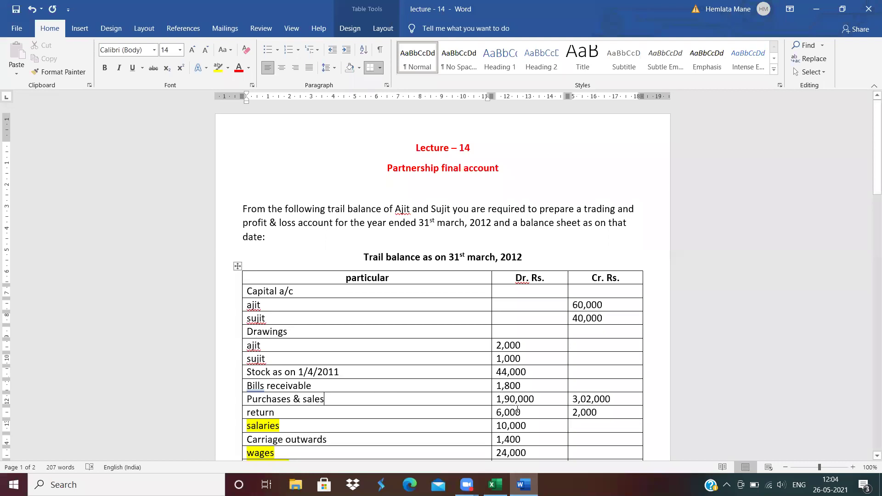
key("alt+Tab")
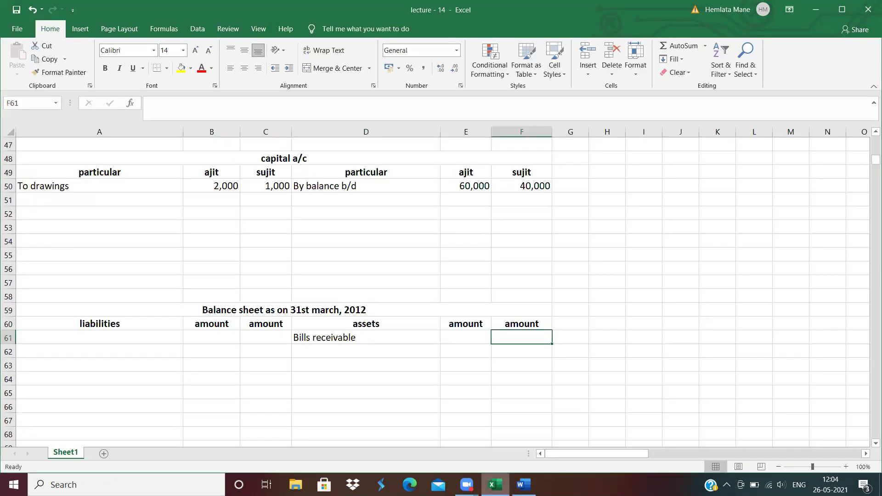
type("1,800")
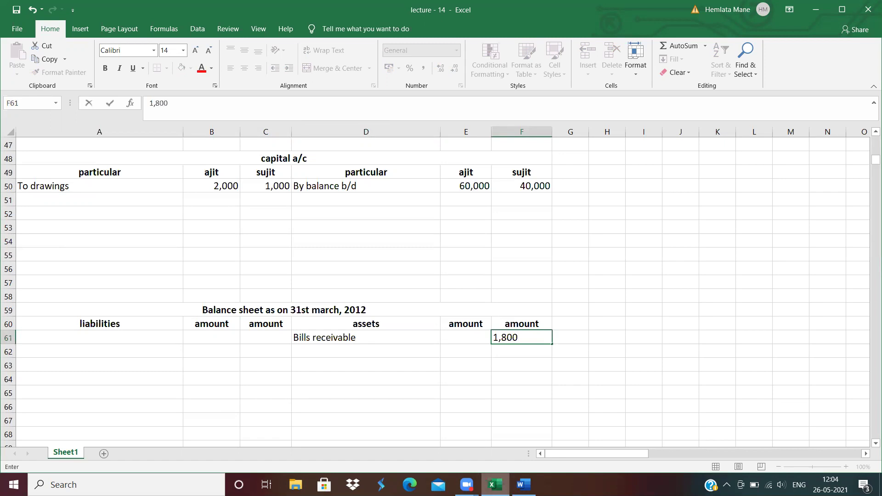
Enter "To purchases" in A6 of the trading account, with 1,90,000 from the Word trial balance in B6
key("alt+Tab")
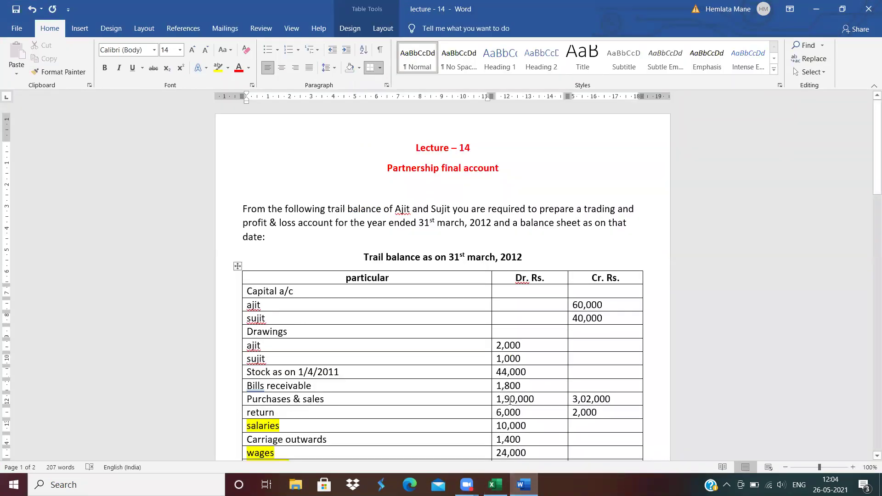
left_click(494, 484)
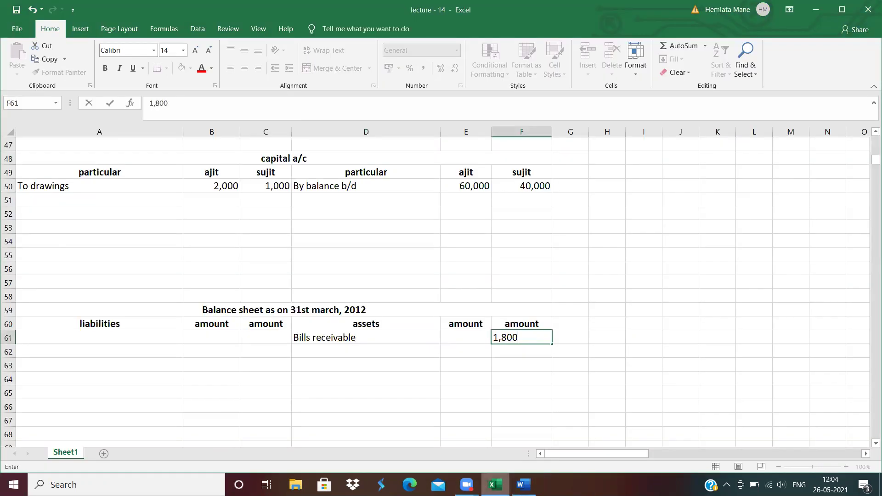
scroll(312, 289, "up", 15)
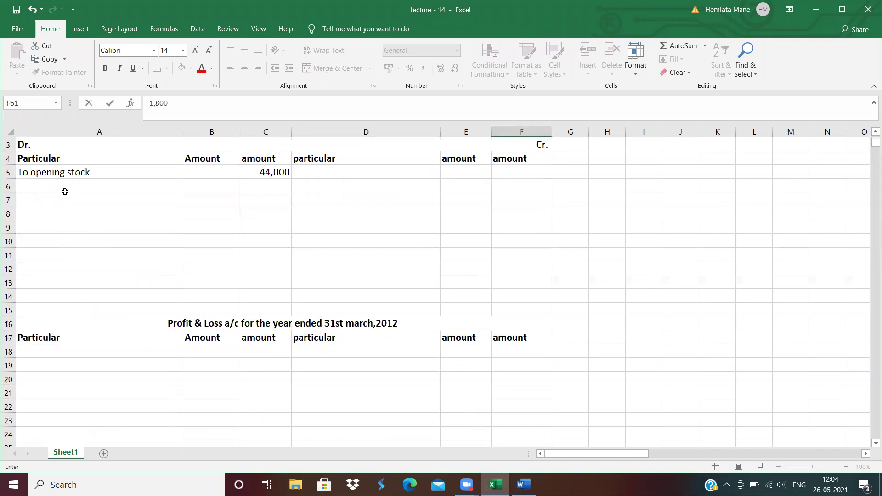
left_click(65, 191)
type("Ti")
key("BackSpace")
type("o pur")
key("BackSpace")
type("chases")
key("Tab")
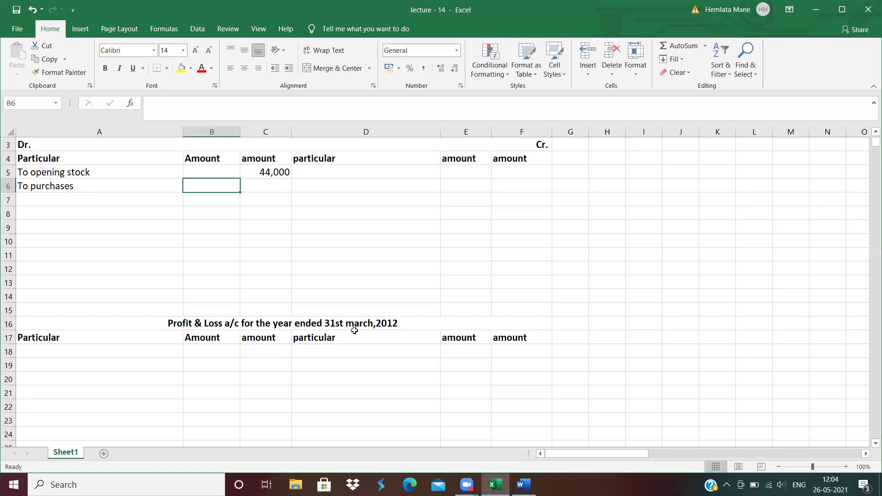
type("1,90")
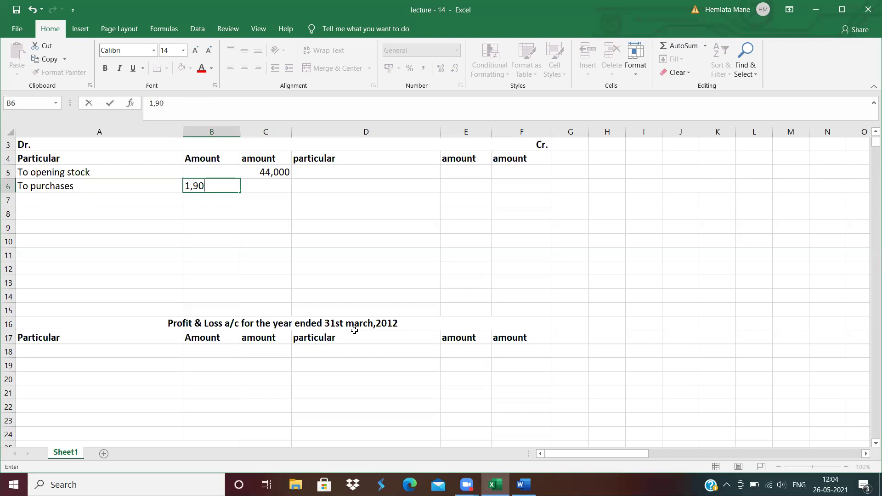
type(",000")
Enter "By sales" in D5 of the trading account, with 3,02,000 from the Word trial balance in E5
left_click(523, 485)
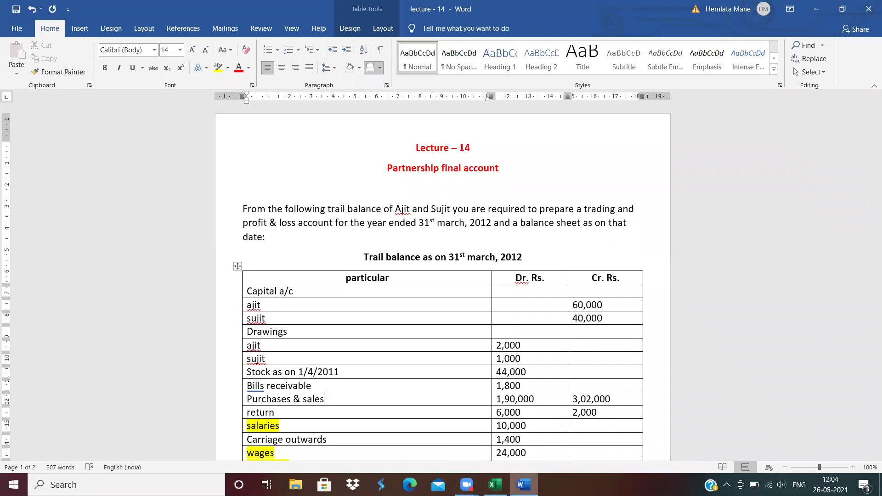
left_click(495, 484)
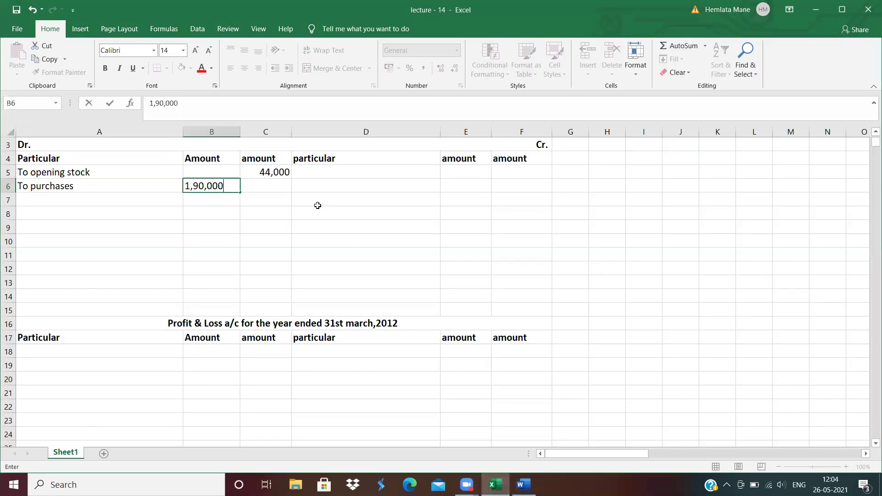
left_click(320, 169)
type("By sales")
key("Tab")
type("3,02,000")
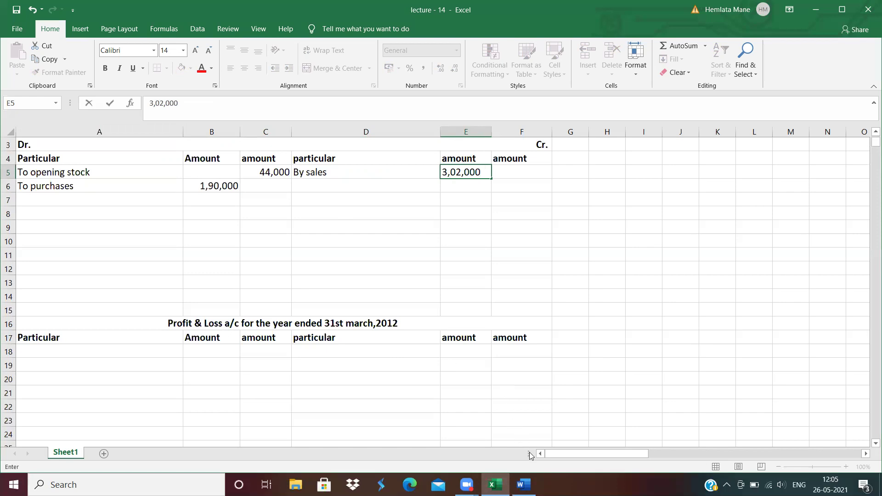
Enter the sales return as "(-) return" in D6, with 6,000 from the Word trial balance in E6
left_click(531, 481)
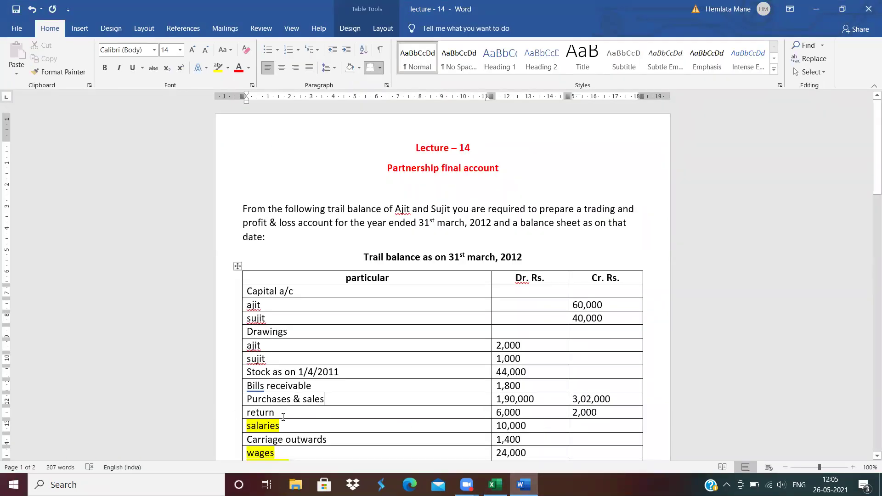
left_click(522, 412)
left_click(495, 484)
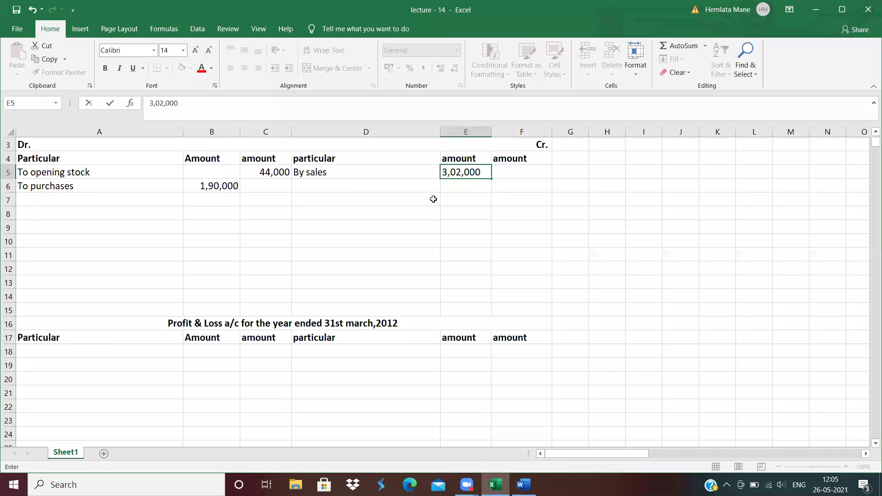
left_click(343, 191)
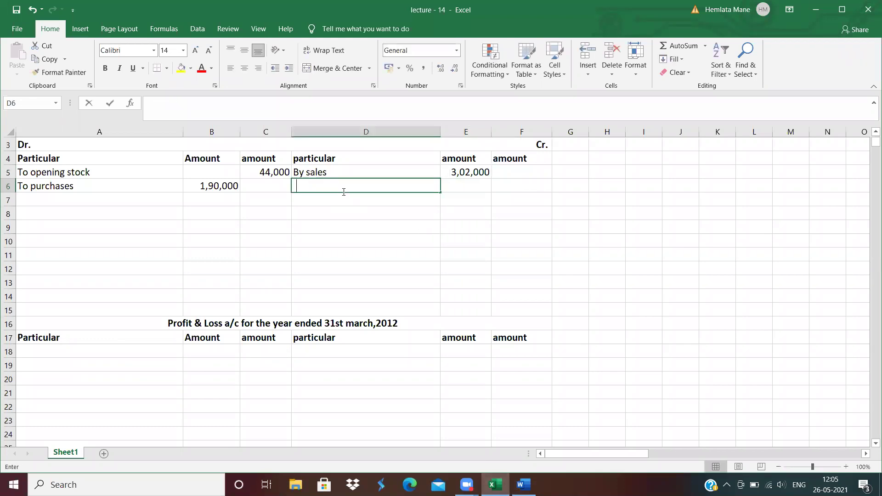
type("(-) return")
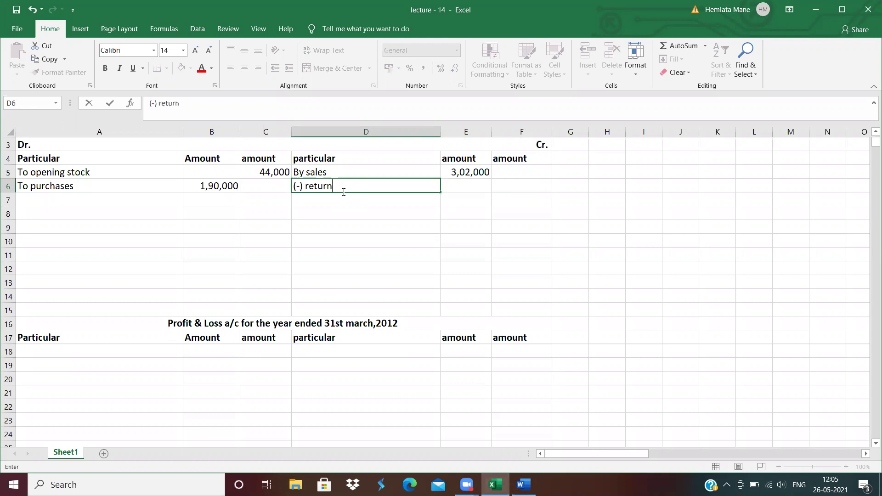
key("Tab")
type("6,000")
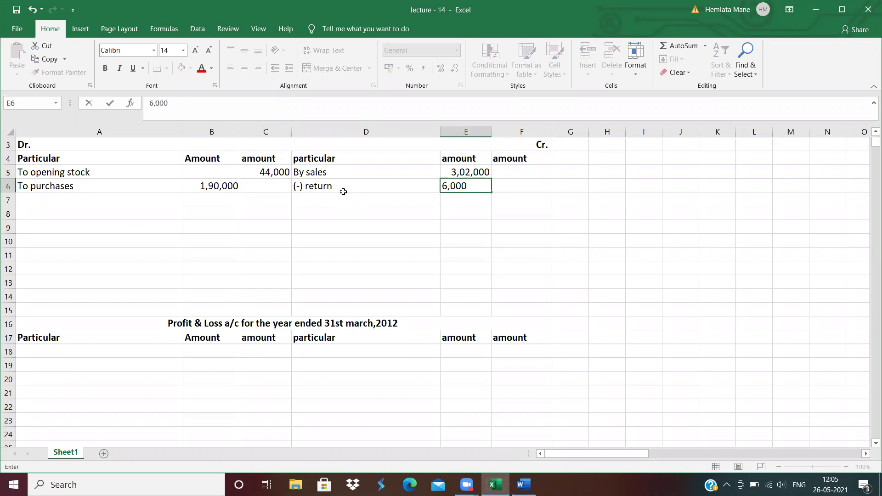
Underline the 6,000 sales return in E6 with a bottom border and enter net sales of 2,96,000 in F6
key("Tab")
left_click(464, 188)
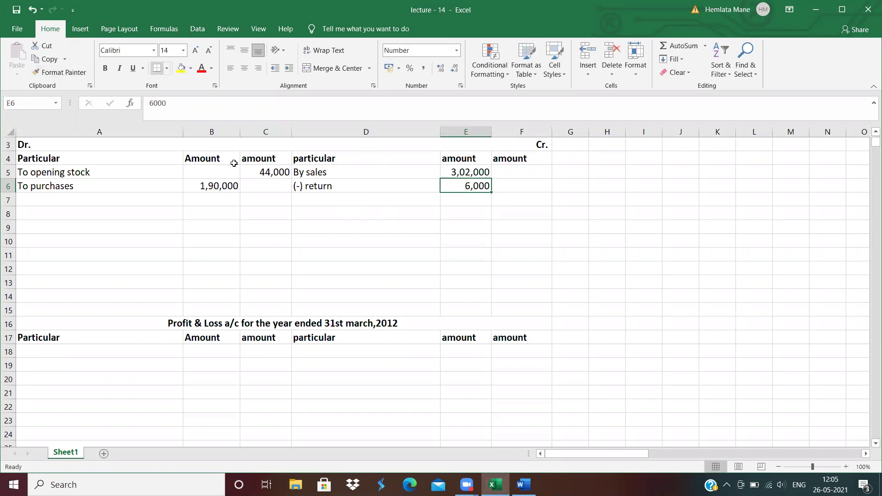
left_click(512, 186)
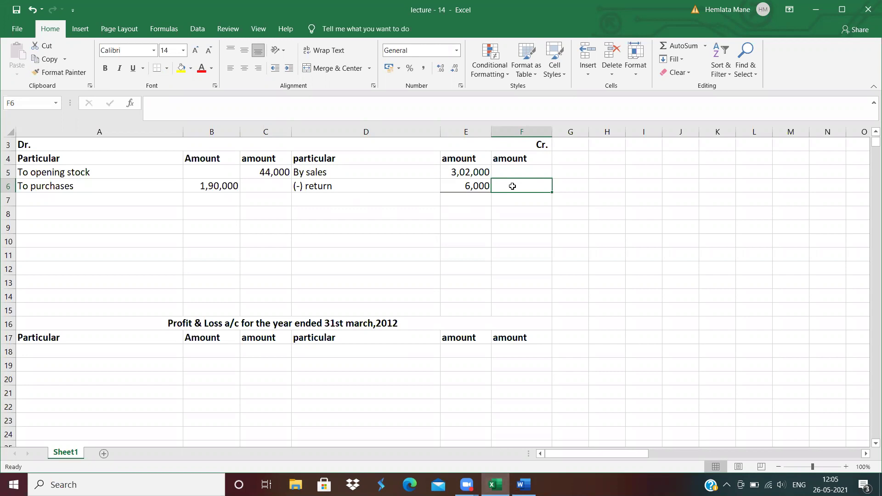
type("2,96,000")
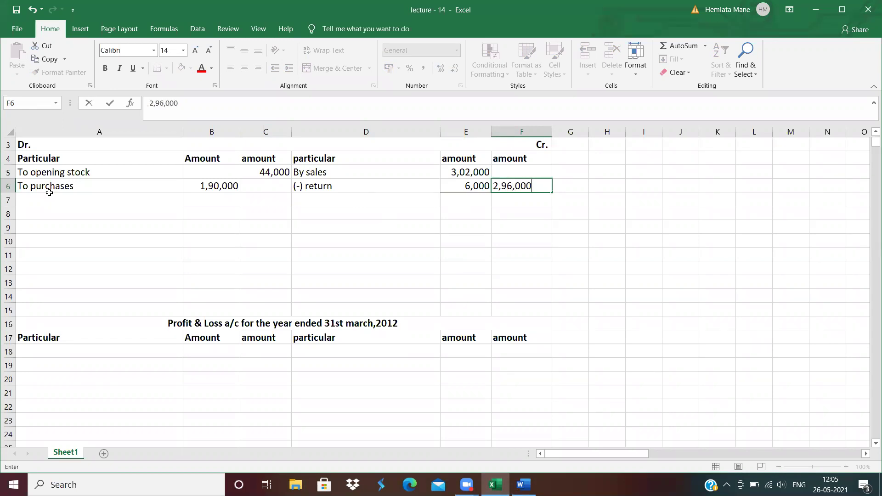
Enter "(-)return" in A7 with 2,000 from the Word trial balance in B7, and net purchases of 1,88,000 in C7
left_click(45, 198)
type("(")
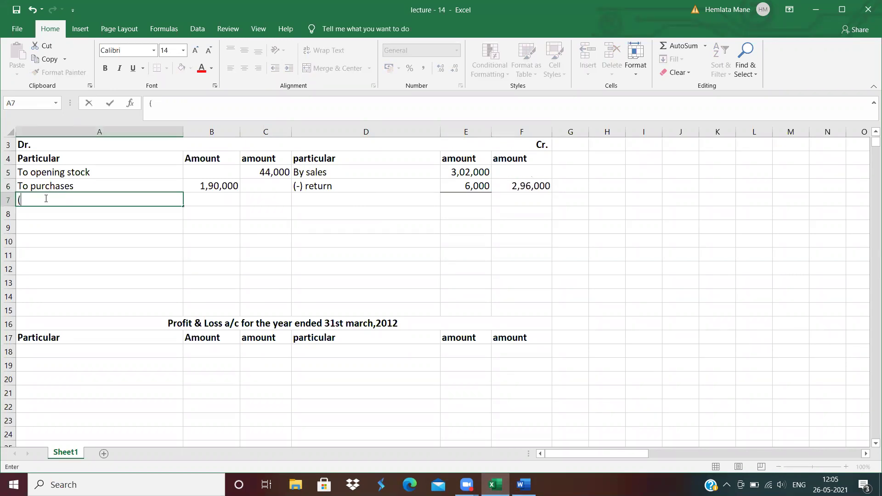
type("-) puichases")
key("BackSpace")
key("BackSpace")
key("BackSpace")
key("BackSpace")
key("BackSpace")
key("BackSpace")
key("BackSpace")
key("BackSpace")
key("BackSpace")
key("BackSpace")
type("return")
key("Tab")
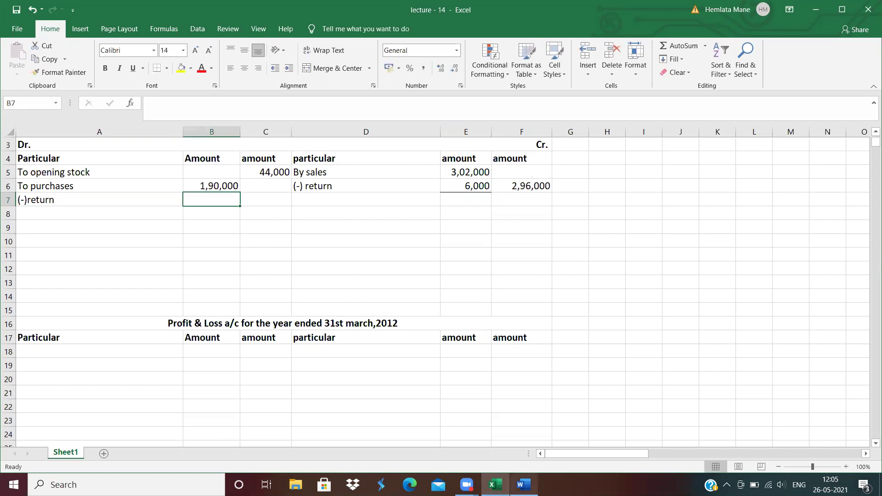
key("alt+Tab")
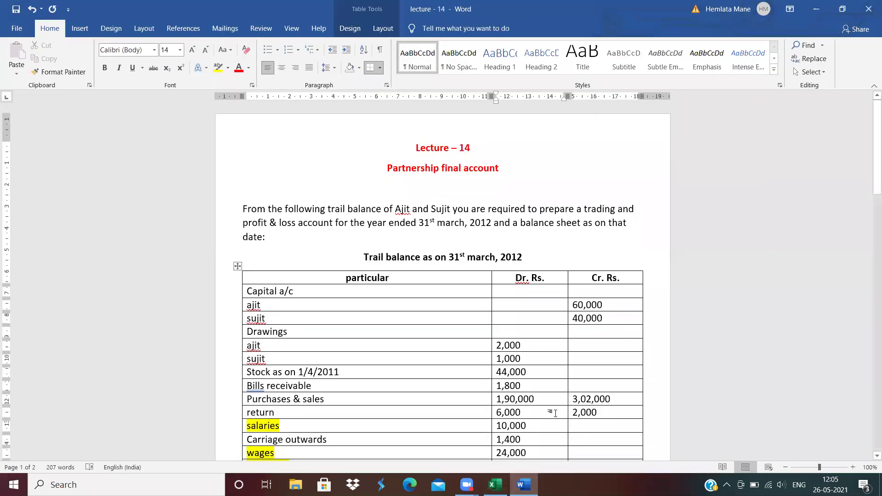
key("alt+Tab")
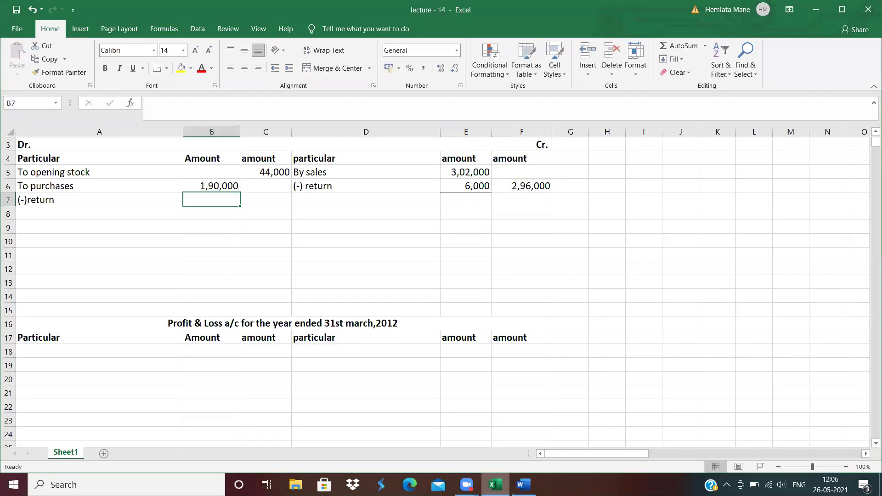
type("2,000")
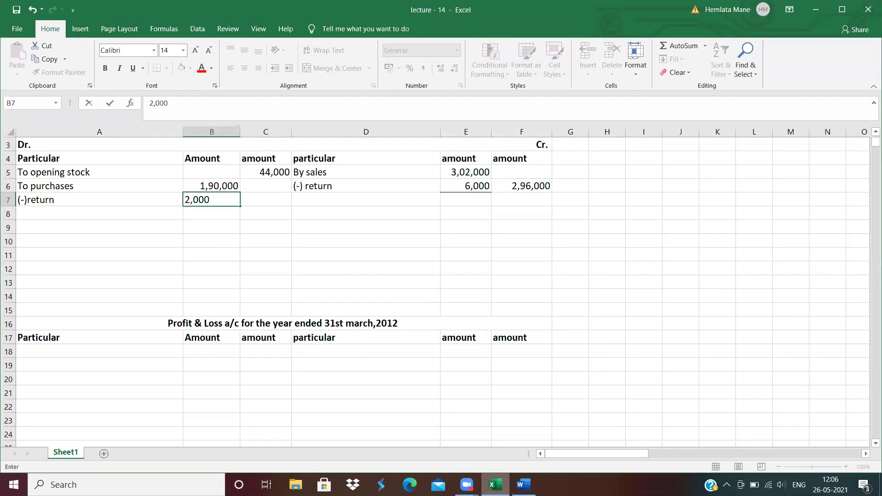
key("Tab")
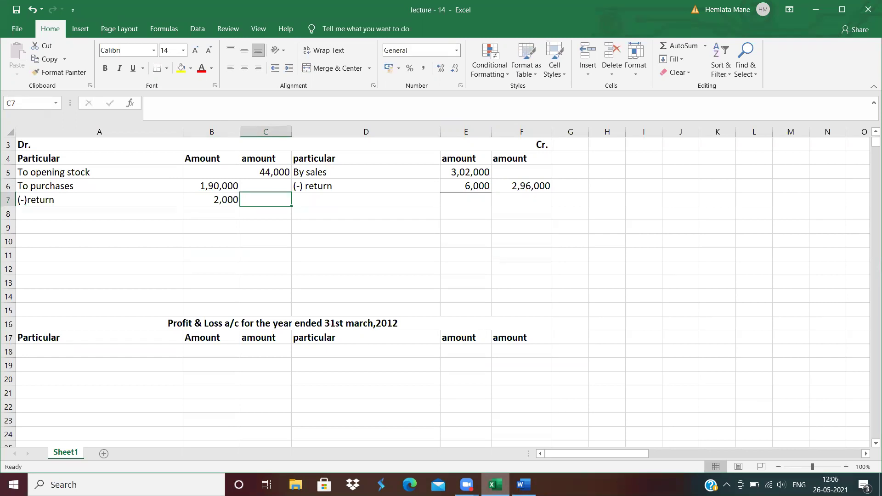
type("1,8")
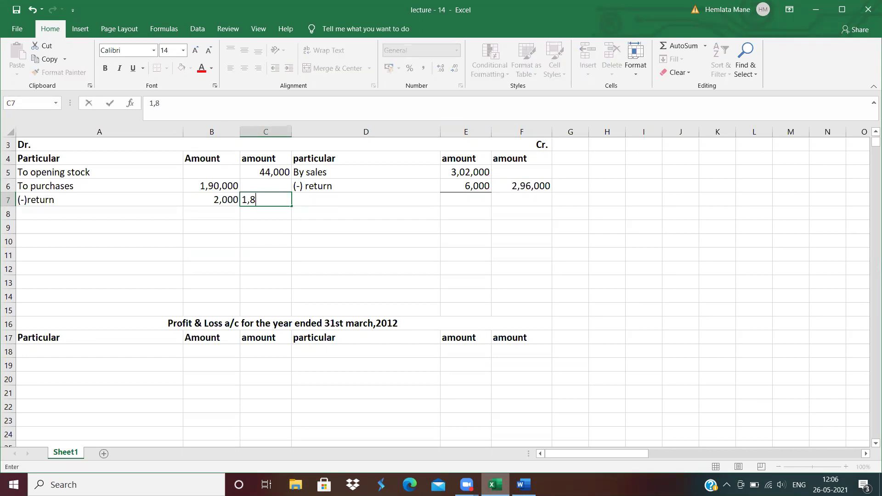
type("8,000")
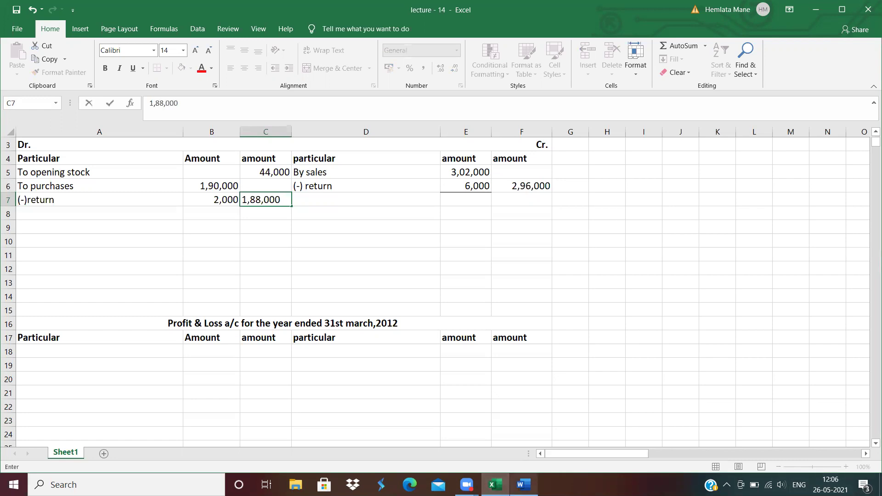
Enter "To salaries" in A18 of the profit and loss account, with 10,000 from the Word trial balance in B18, and add a bottom border to B19
left_click(524, 484)
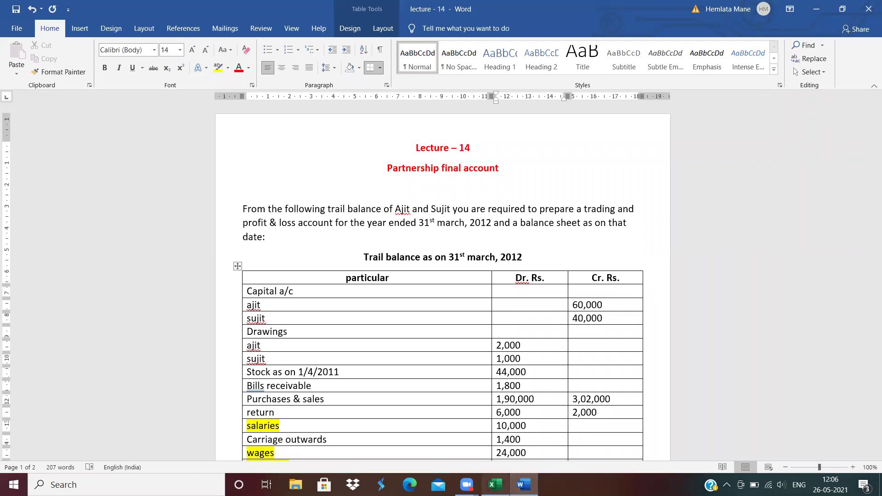
left_click(495, 485)
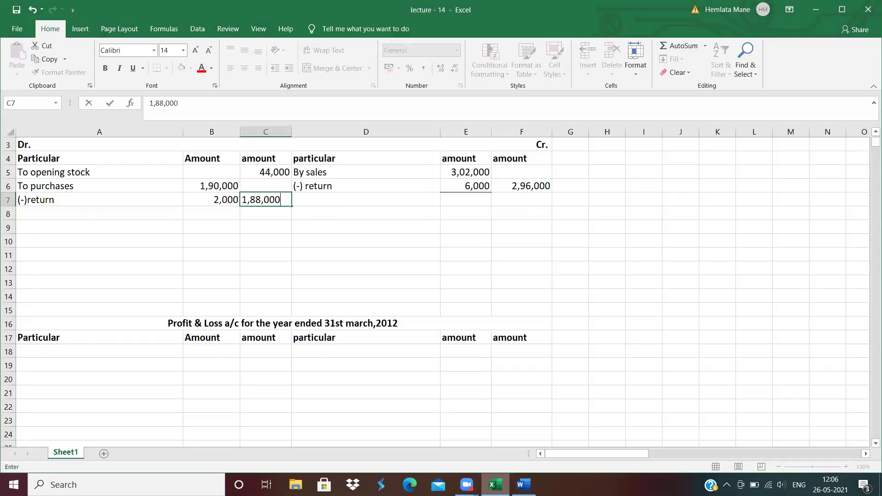
left_click(51, 351)
type("To")
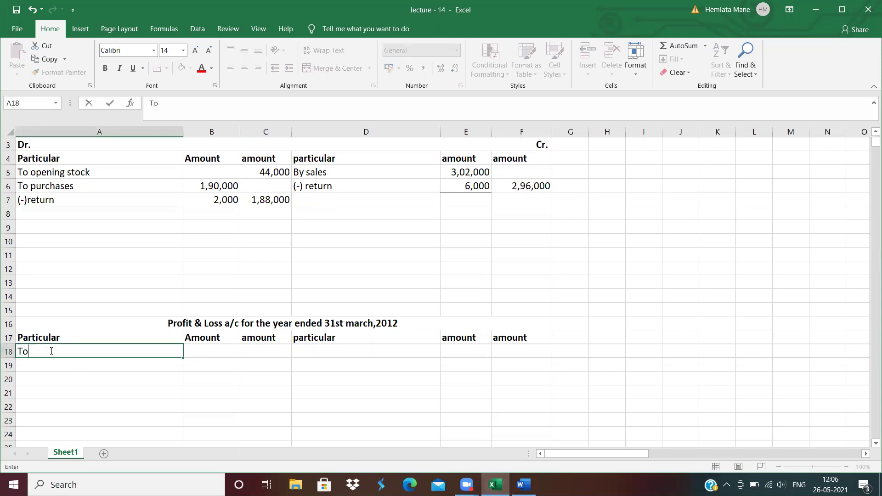
type(" salaries")
key("Tab")
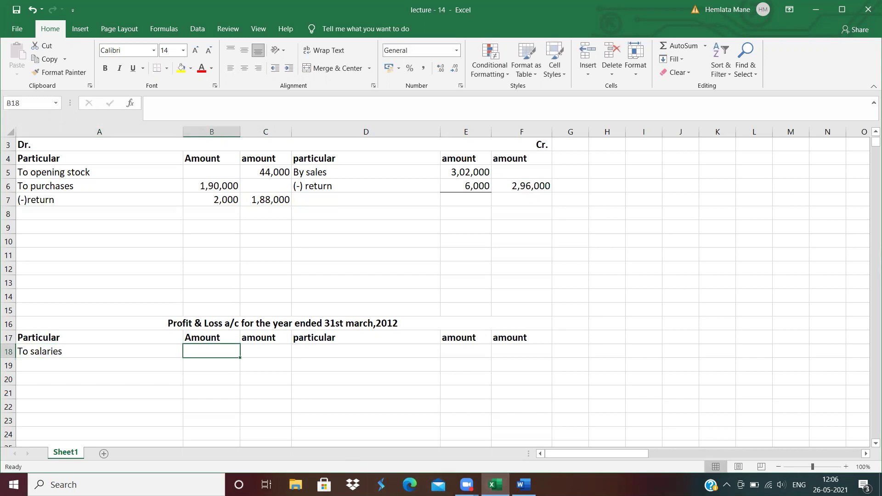
key("alt+Tab")
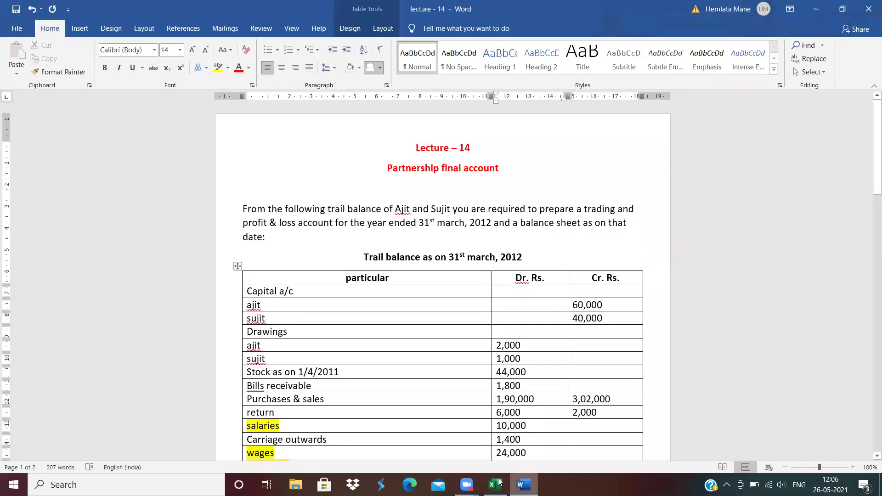
left_click(496, 484)
type("10,000")
key("Return")
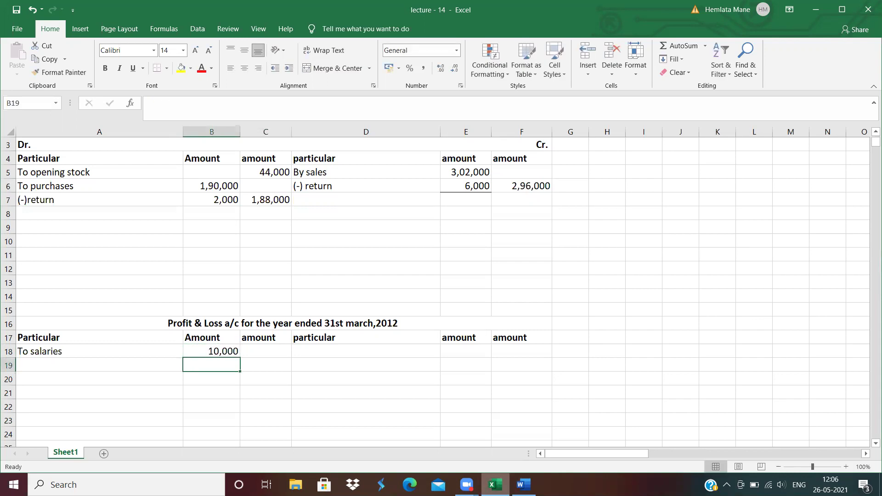
left_click(156, 73)
left_click(267, 415)
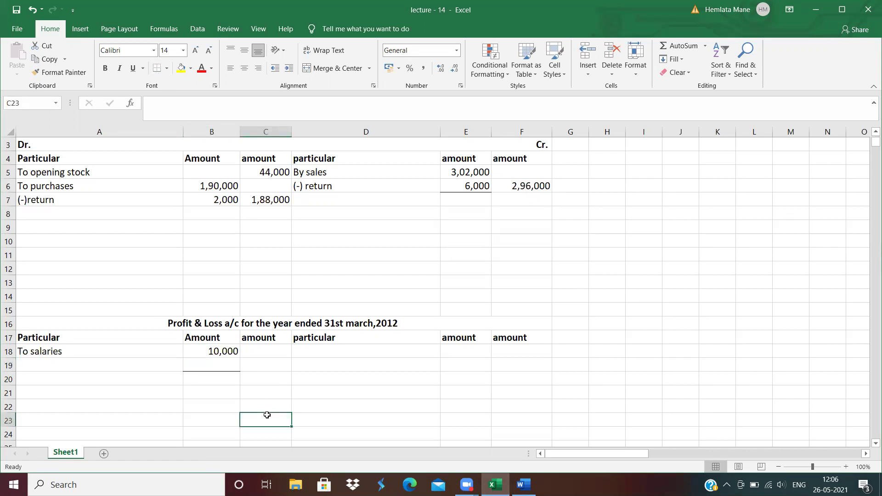
Enter "To carriage outwards" in A20 of the profit and loss account, with 1,400 from the Word trial balance in C20
left_click(33, 379)
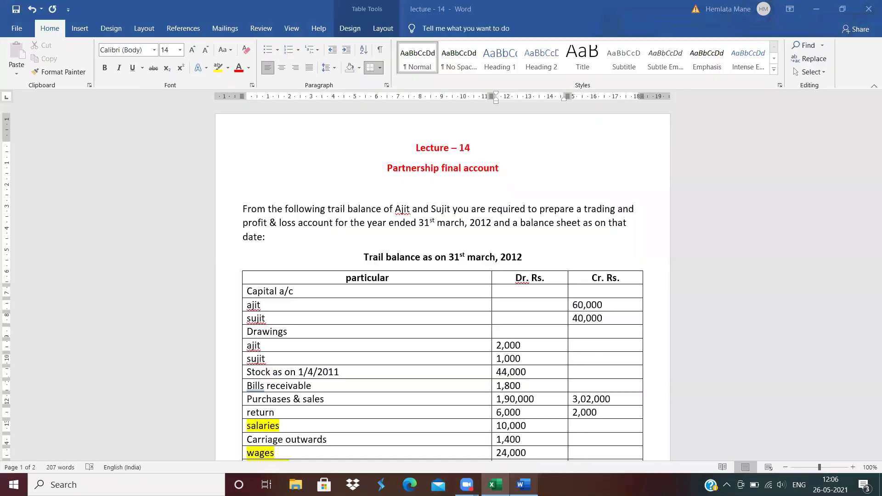
left_click(523, 485)
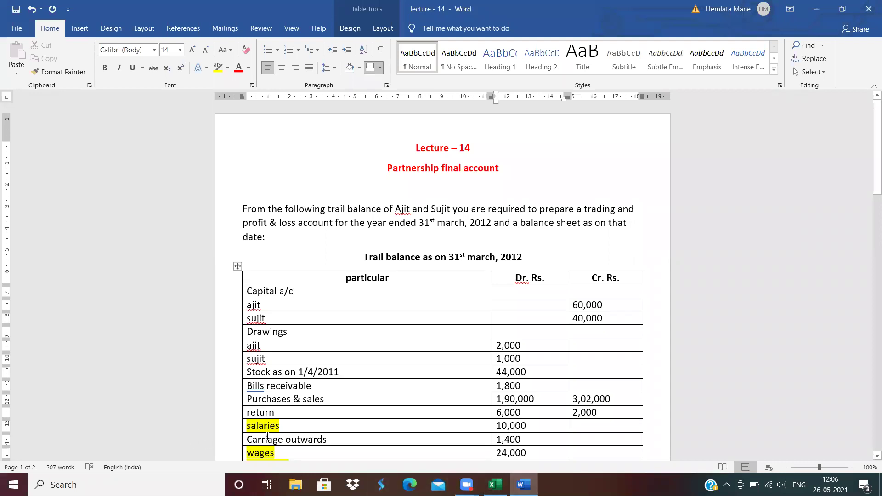
left_click(495, 485)
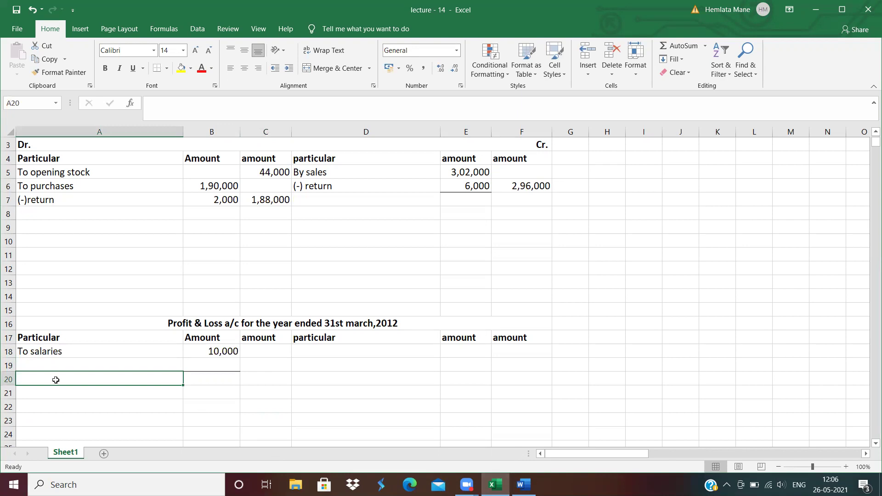
type("To c")
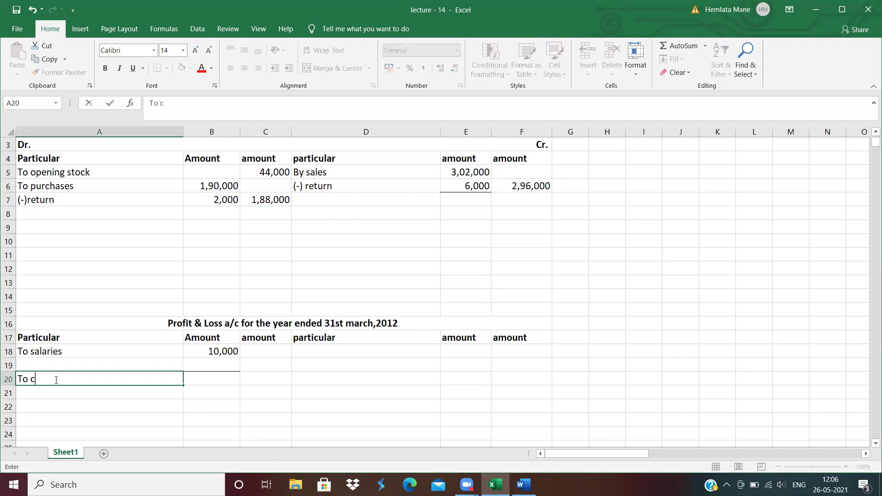
type("arriage outwards")
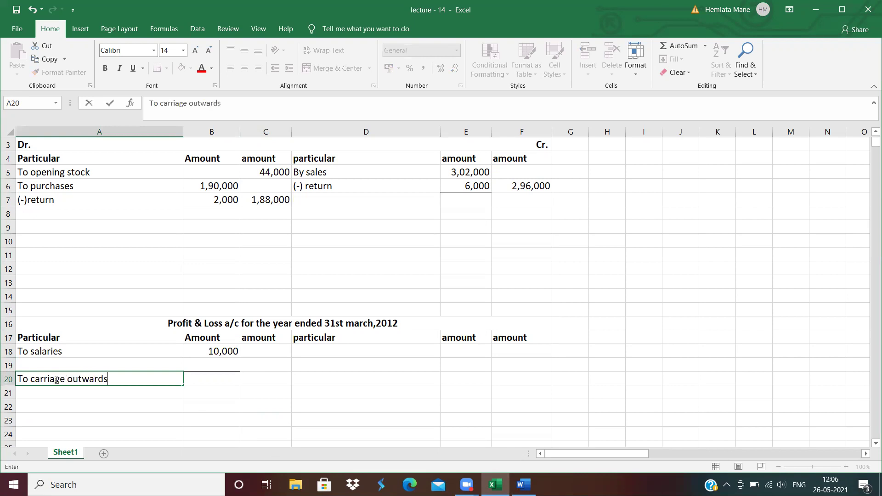
key("Tab")
key("Tab")
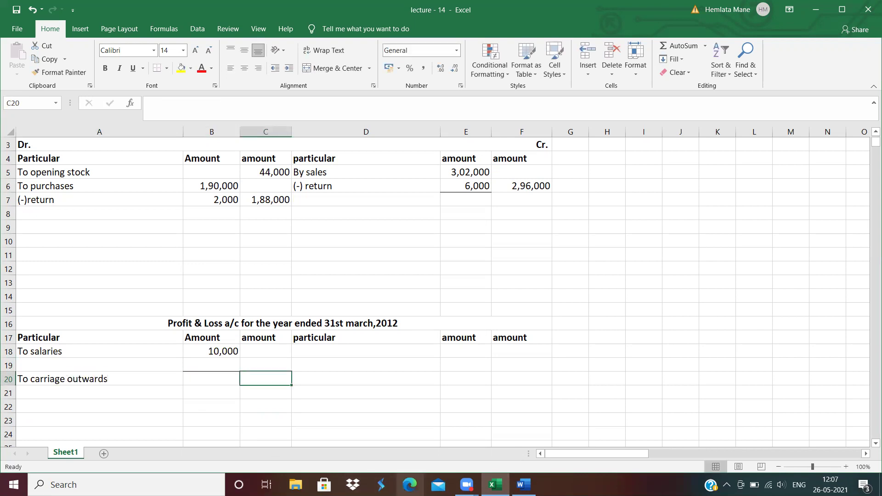
left_click(523, 484)
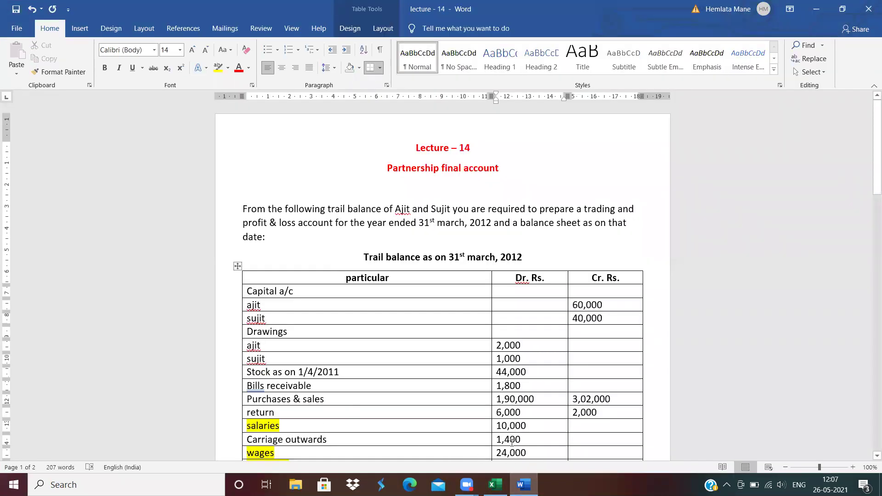
left_click(495, 485)
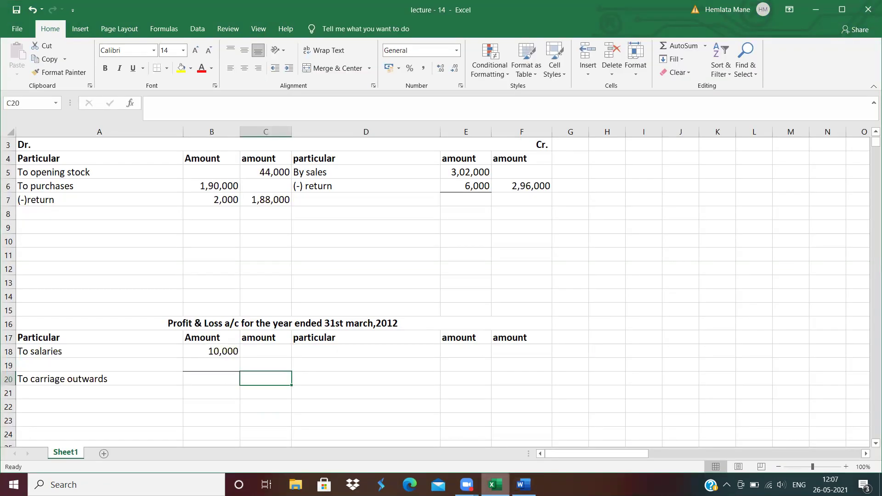
type("1,400")
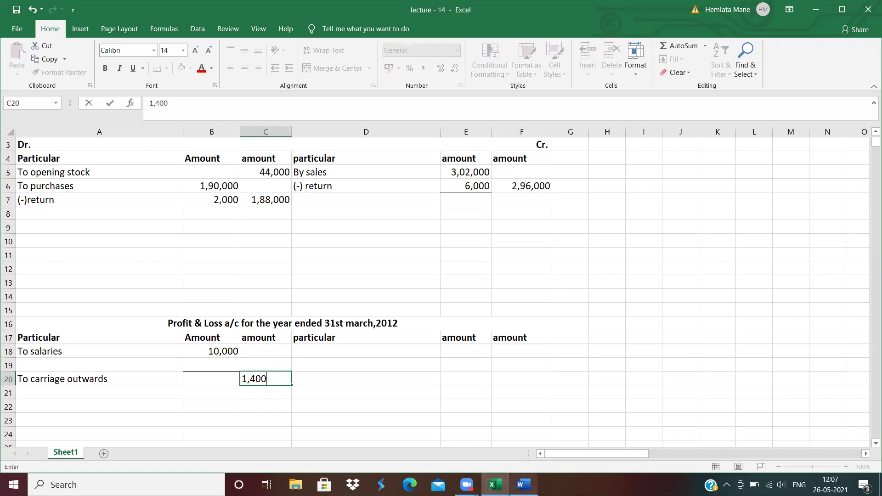
Enter "To Wages" in A8 of the trading account, with 24,000 from the Word trial balance in B8
left_click(524, 485)
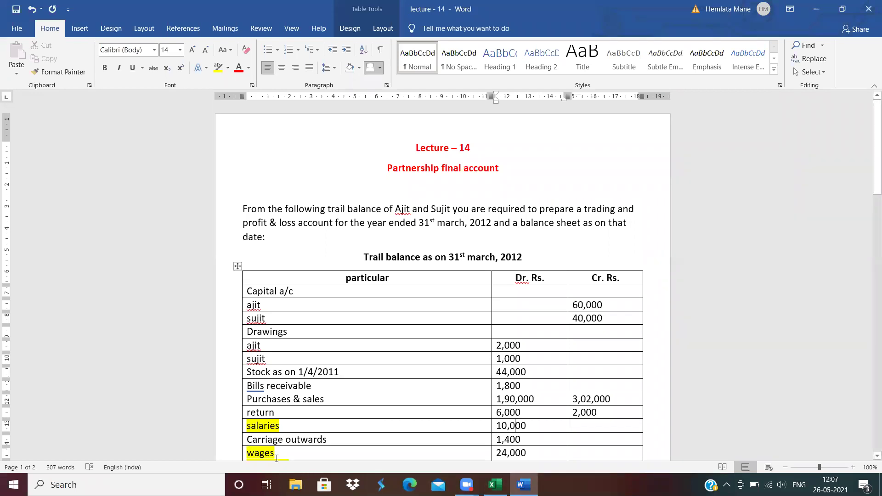
key("alt+Tab")
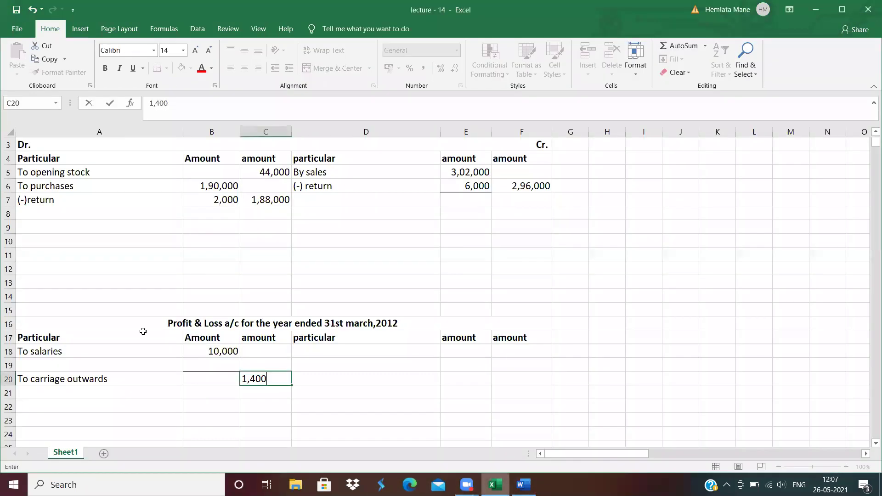
left_click(34, 210)
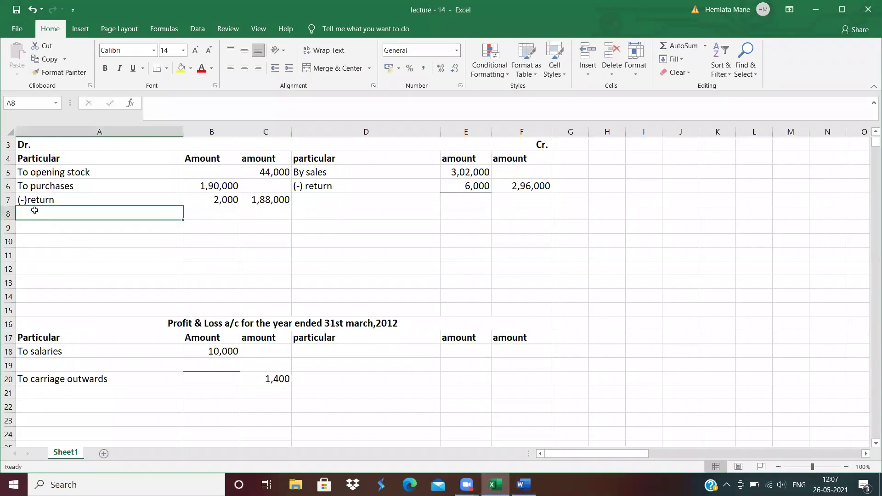
type("To Wages")
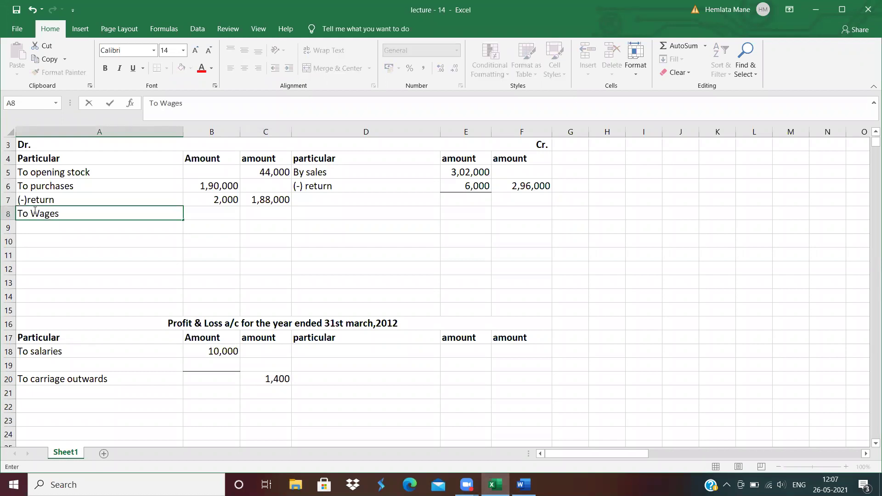
key("Tab")
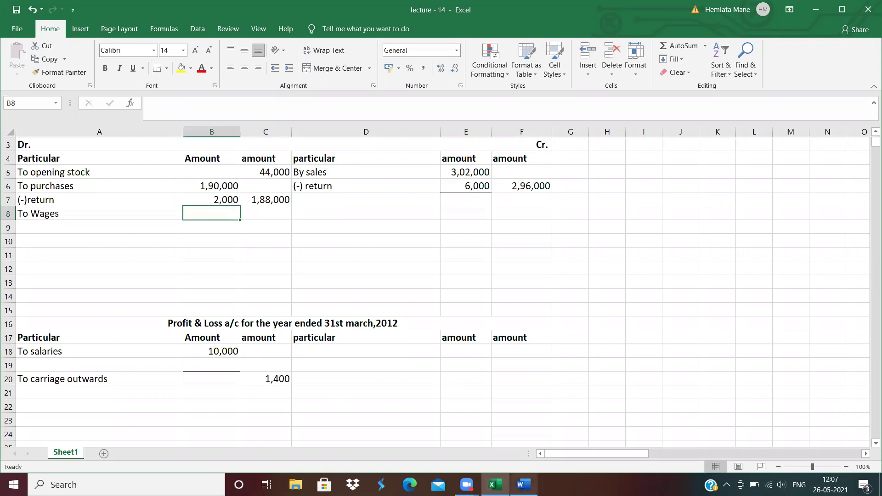
left_click(524, 485)
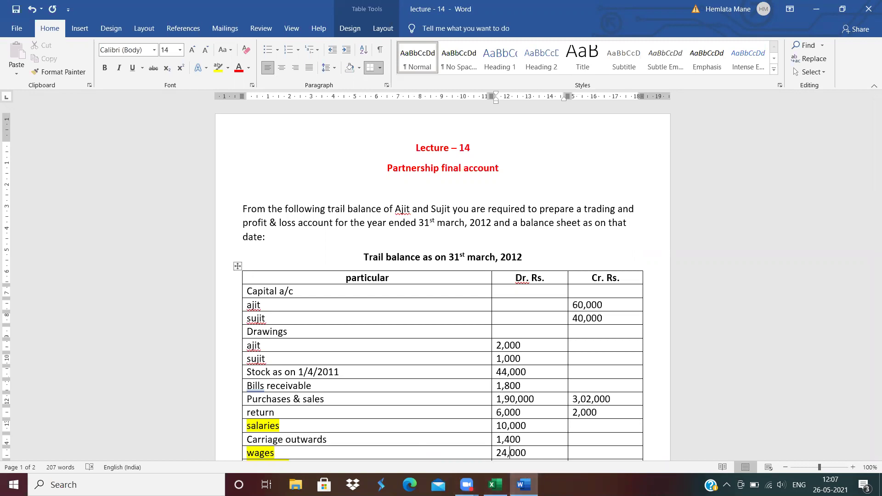
left_click(497, 479)
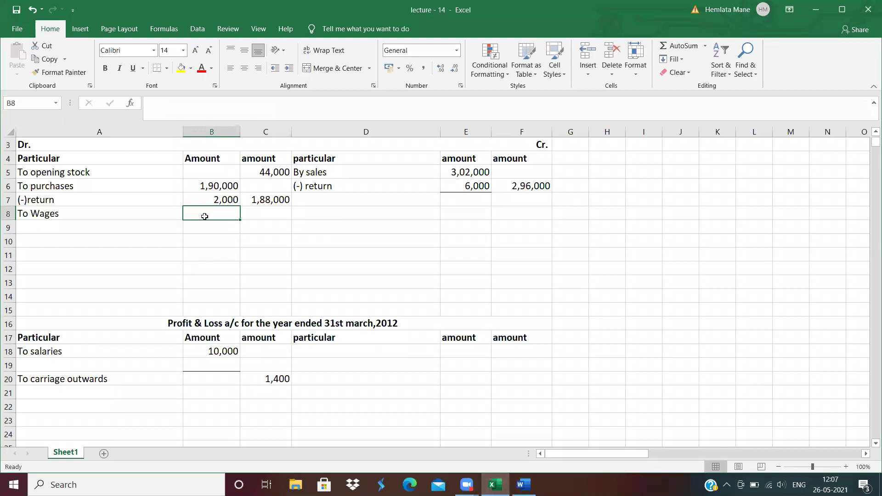
type("24,000")
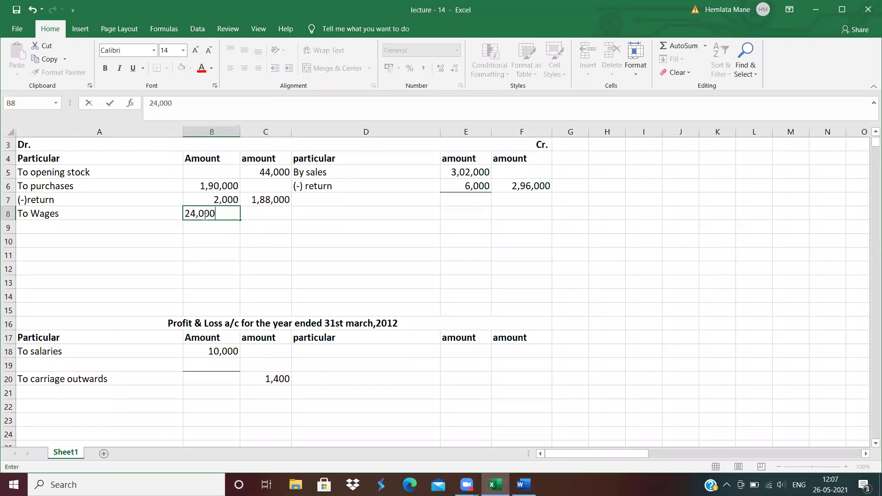
Confirm the wages amount and add a bottom border to B9 in the trading account
key("Return")
left_click(157, 69)
left_click(294, 258)
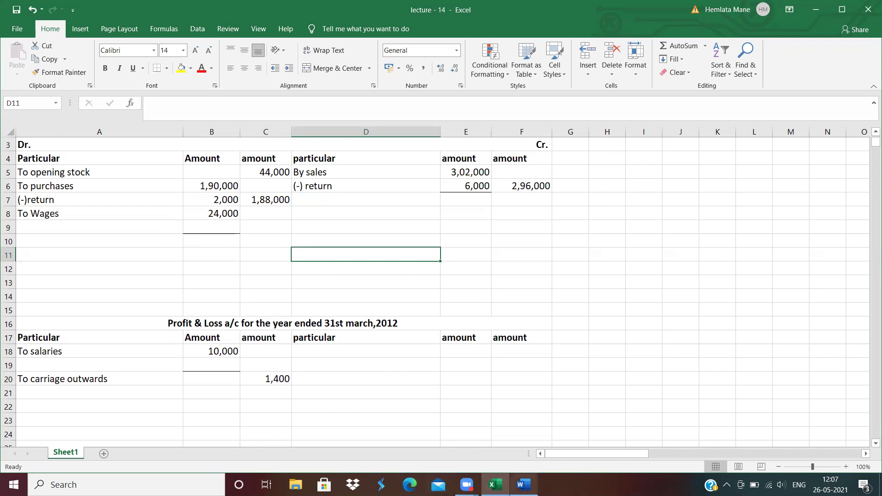
Find the item after wages in the Word trial balance and enter "To insurance" in A21 of the Excel profit and loss account
left_click(523, 484)
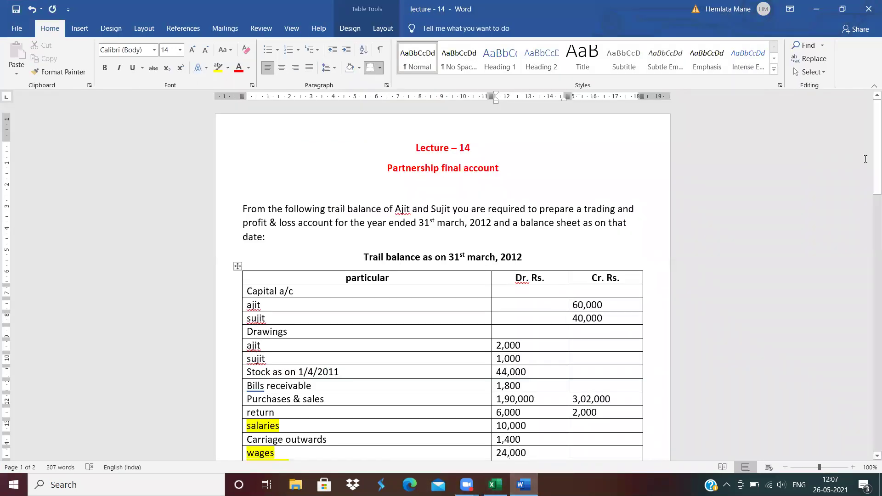
left_click_drag(870, 195, 870, 250)
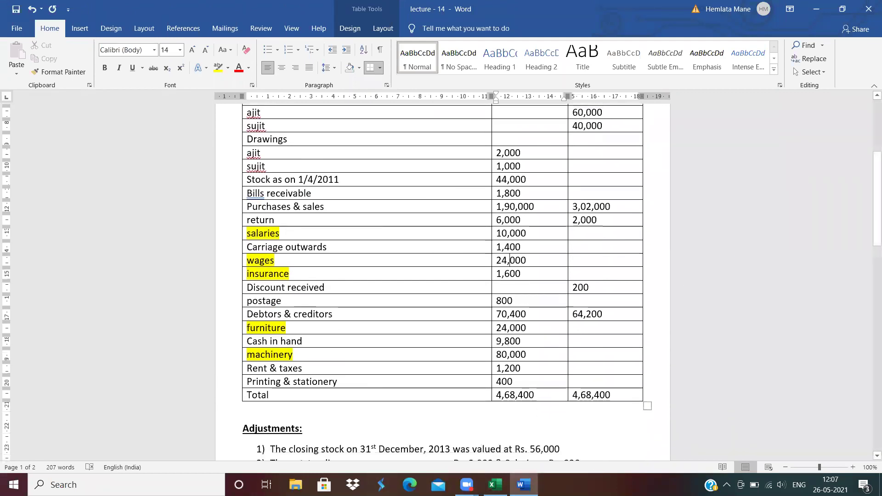
left_click(495, 485)
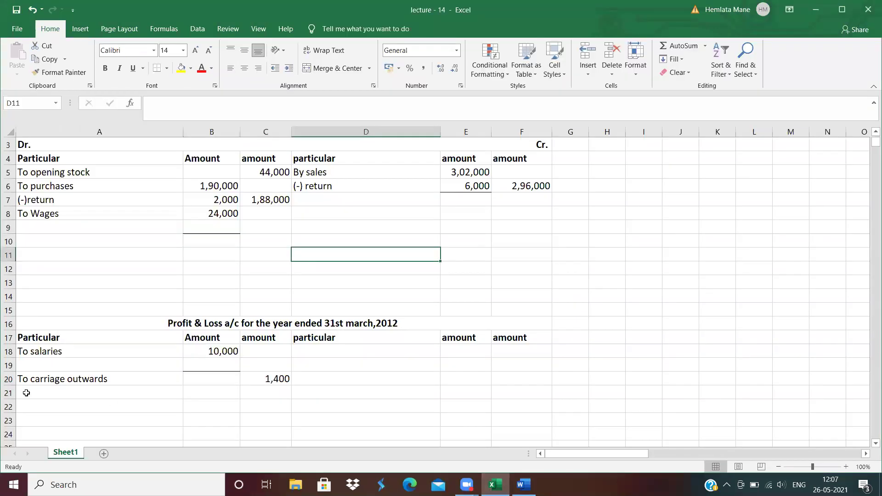
left_click(27, 393)
type("To c")
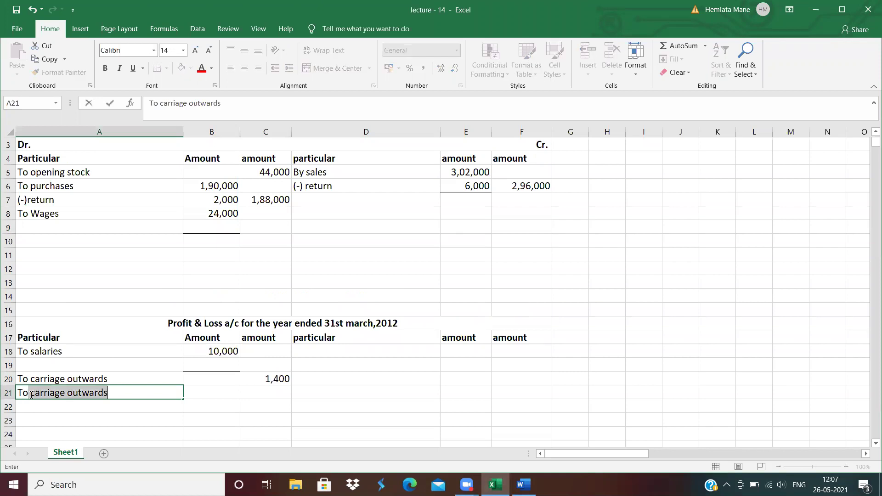
key("BackSpace")
type("insuera")
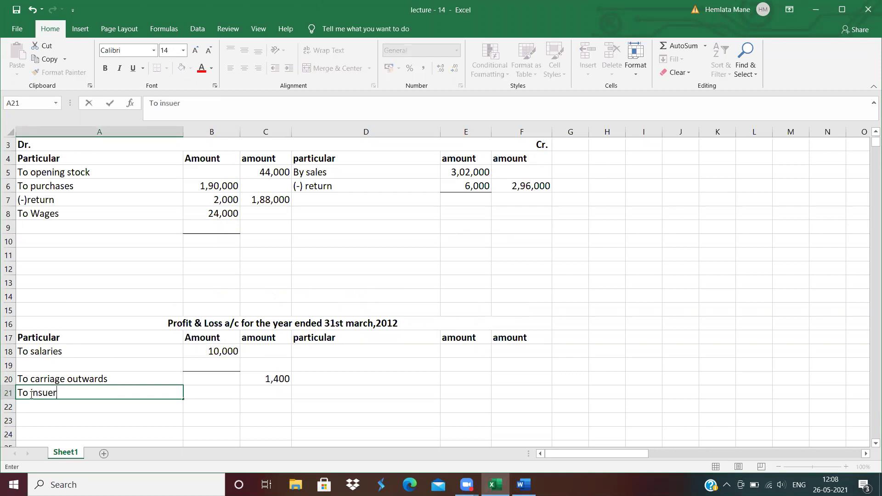
key("BackSpace")
key("BackSpace")
key("BackSpace")
type("rance")
key("Tab")
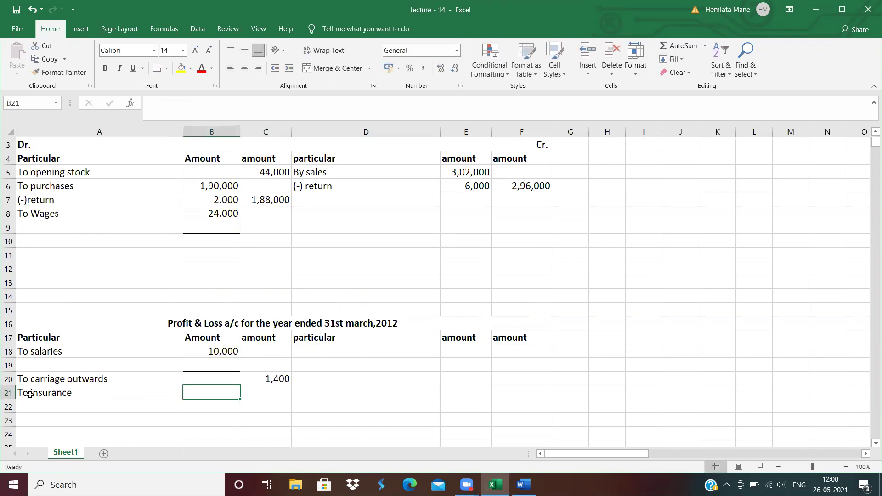
Enter the insurance amount of 1,600 from the Word trial balance in B21, and add a bottom border to B22
left_click(523, 484)
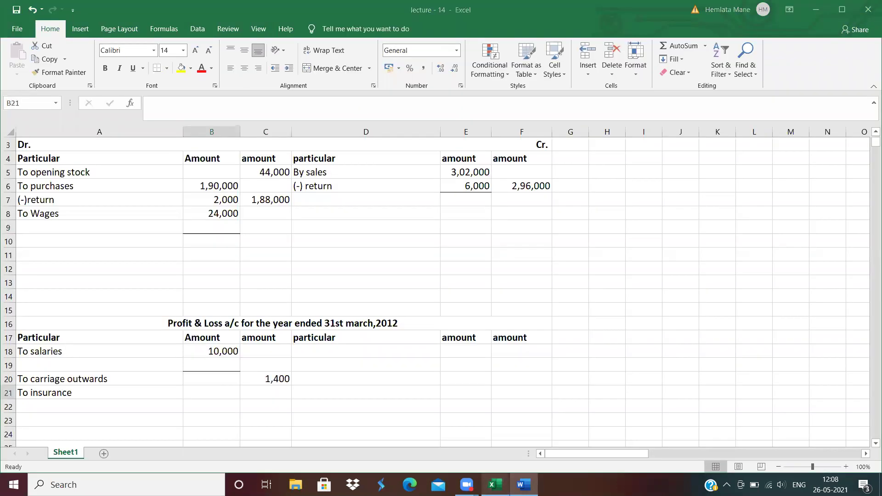
left_click(494, 485)
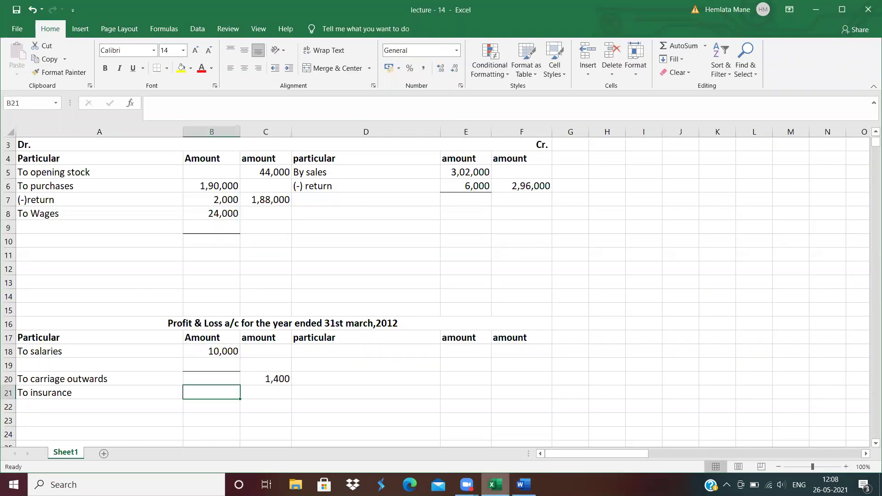
type("1,600")
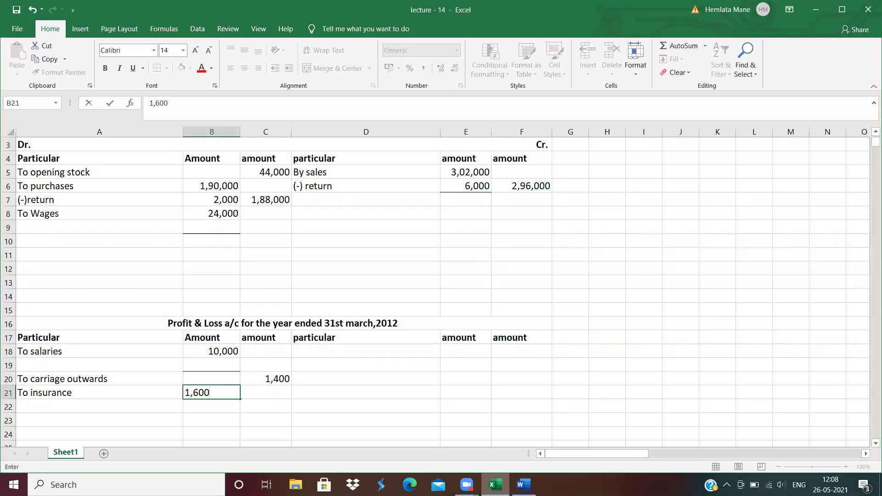
key("Return")
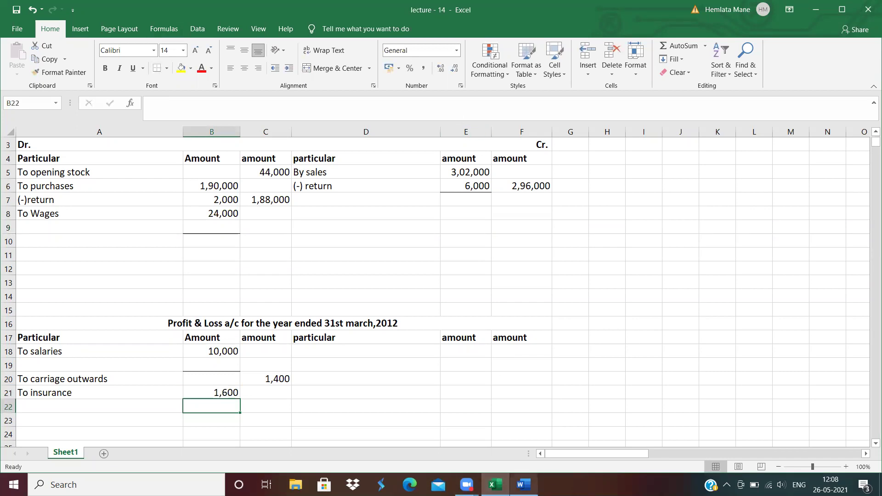
left_click(524, 485)
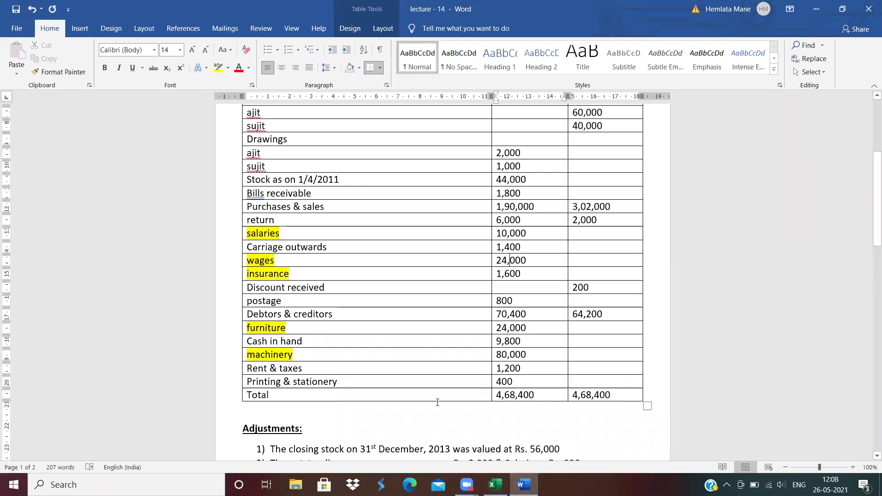
left_click(495, 485)
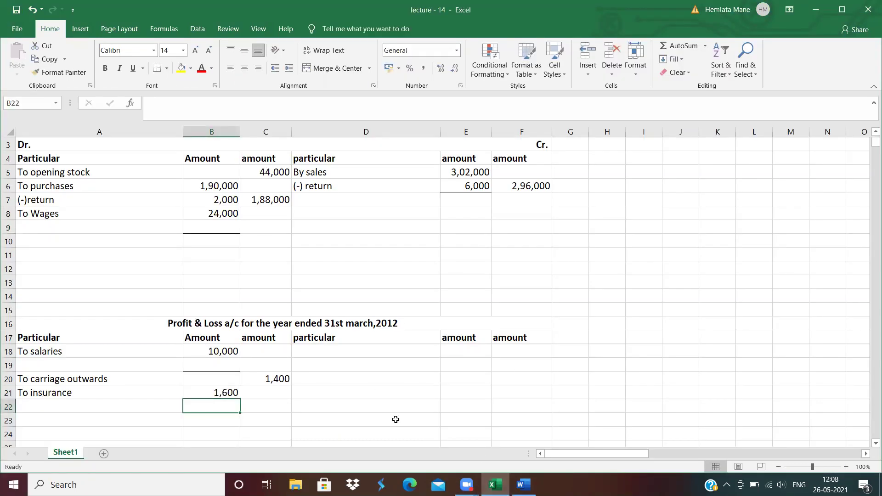
Enter "By discount received" in D19 of the profit and loss account, with 200 from the Word trial balance in F19
left_click(305, 368)
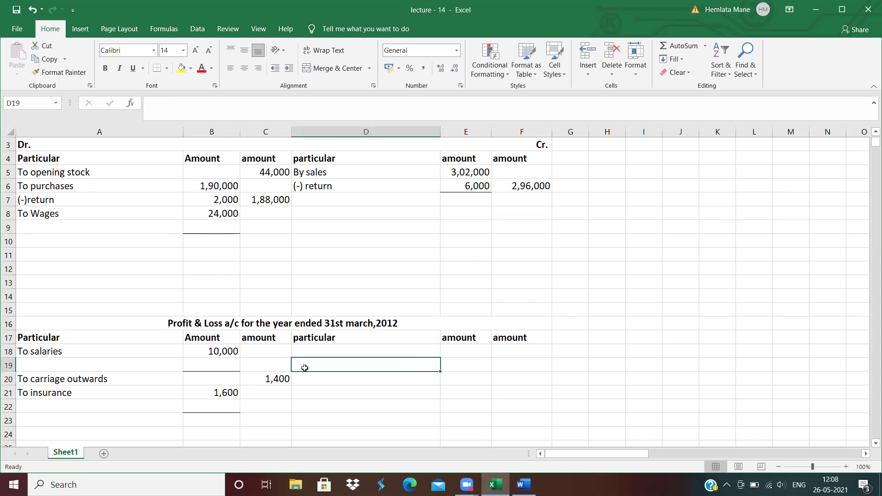
type("By discount received")
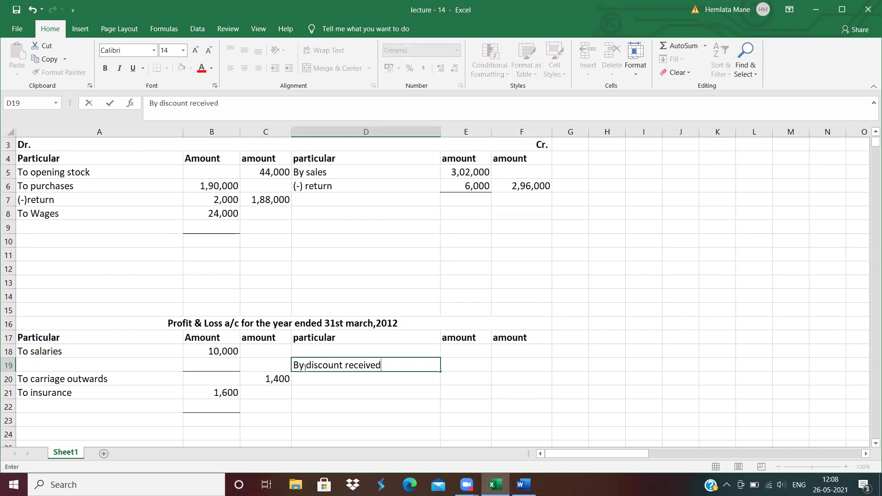
key("Tab")
key("Tab")
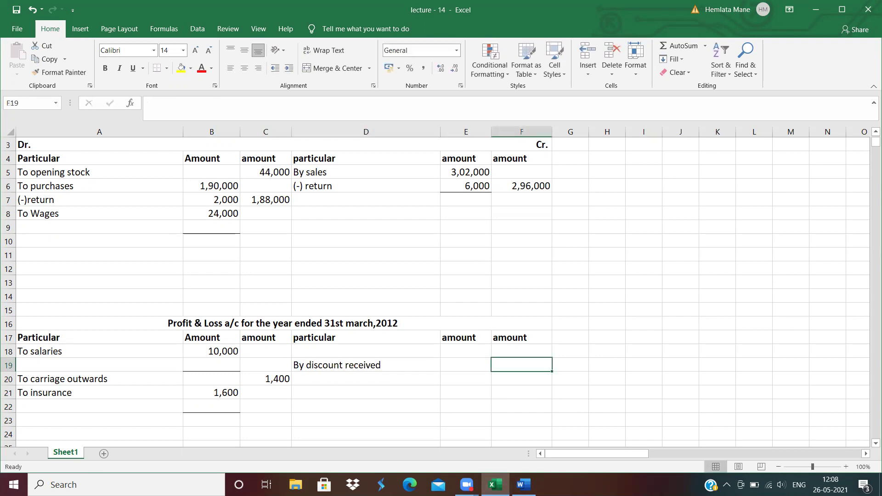
left_click(524, 485)
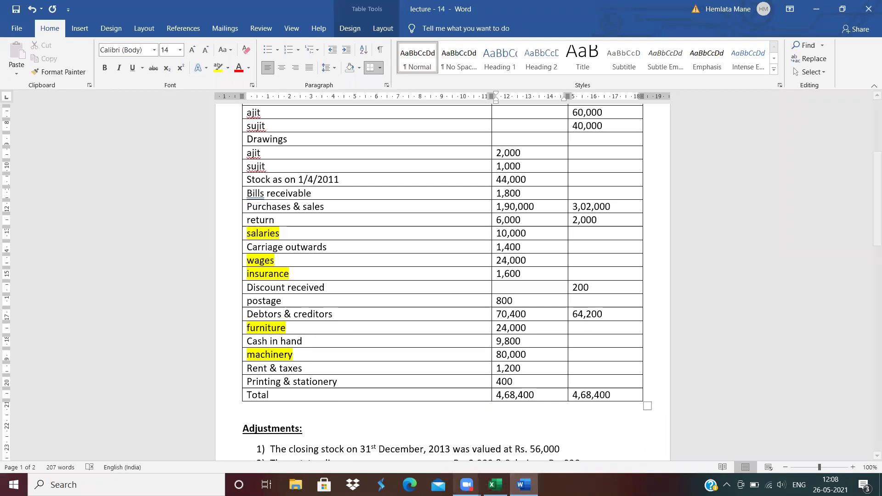
left_click(494, 484)
type("200")
key("Return")
key("Left")
key("Left")
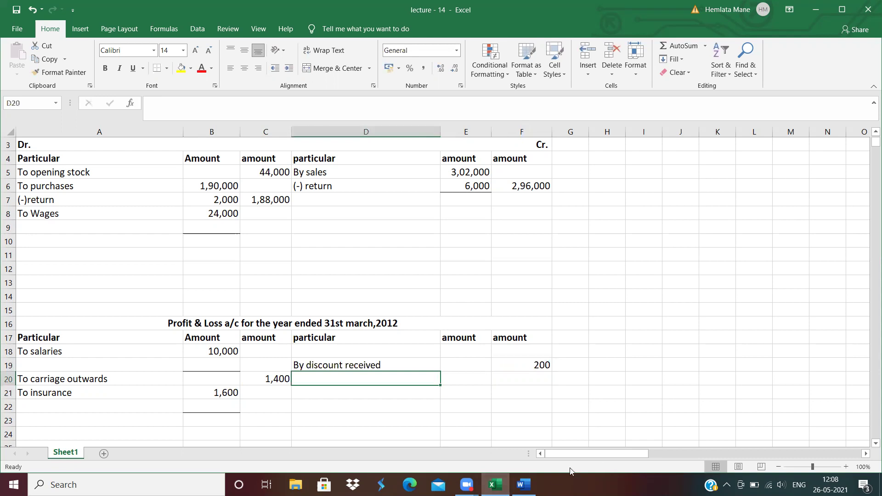
Check the next item in the Word trial balance and enter "To postage" in A23 of the Excel profit and loss account
left_click(524, 485)
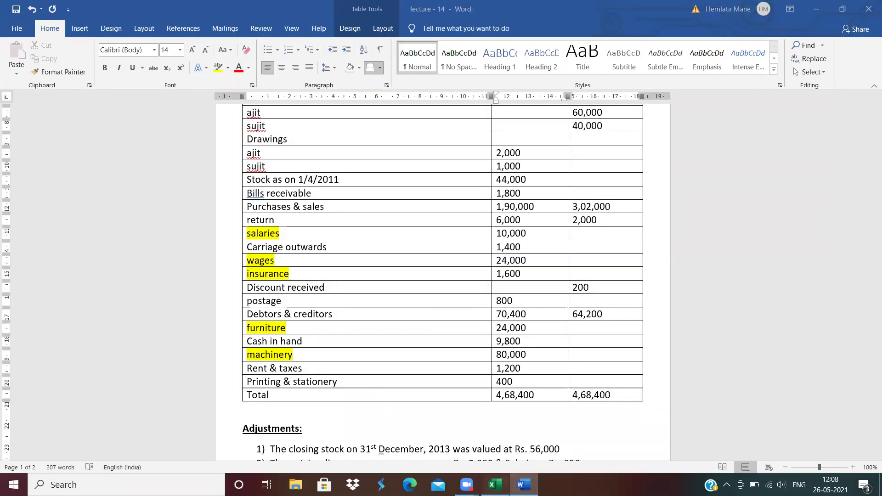
left_click(496, 485)
left_click(28, 420)
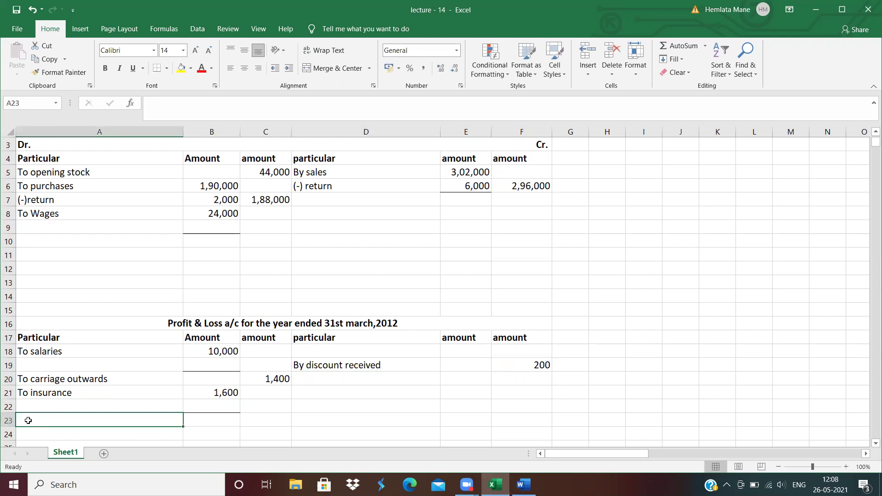
type("To post")
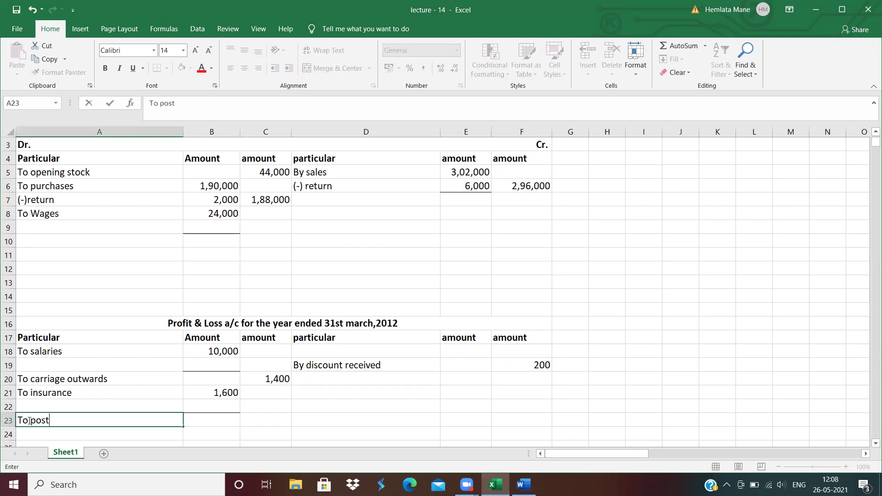
type("AGE")
key("BackSpace")
key("BackSpace")
key("BackSpace")
type("tage")
key("Tab")
key("Tab")
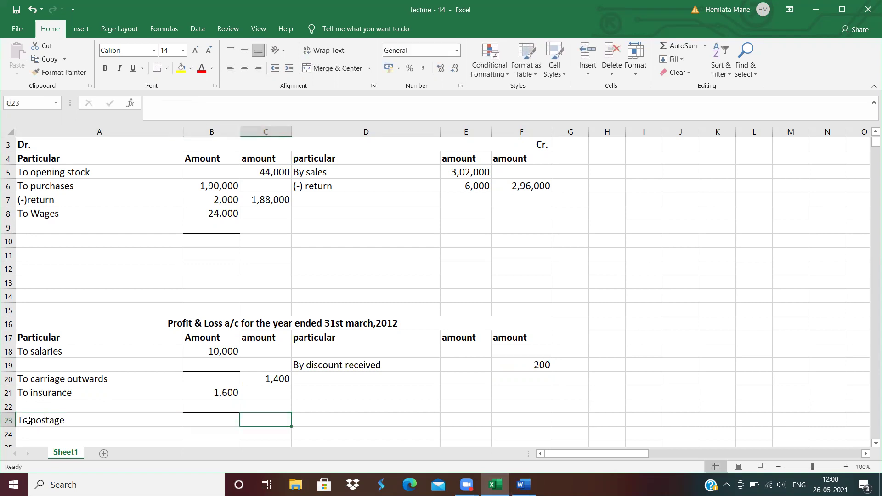
Enter the postage amount of 800 from the Word trial balance in C23
left_click(524, 485)
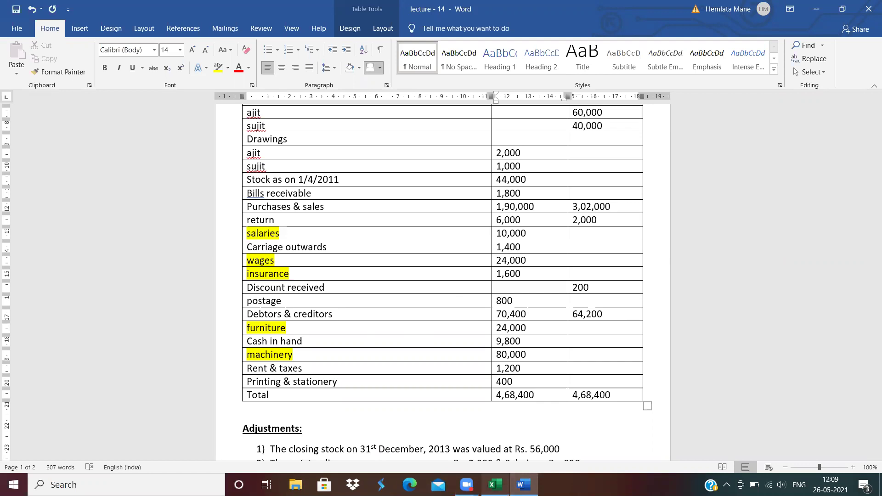
left_click(495, 485)
type("800")
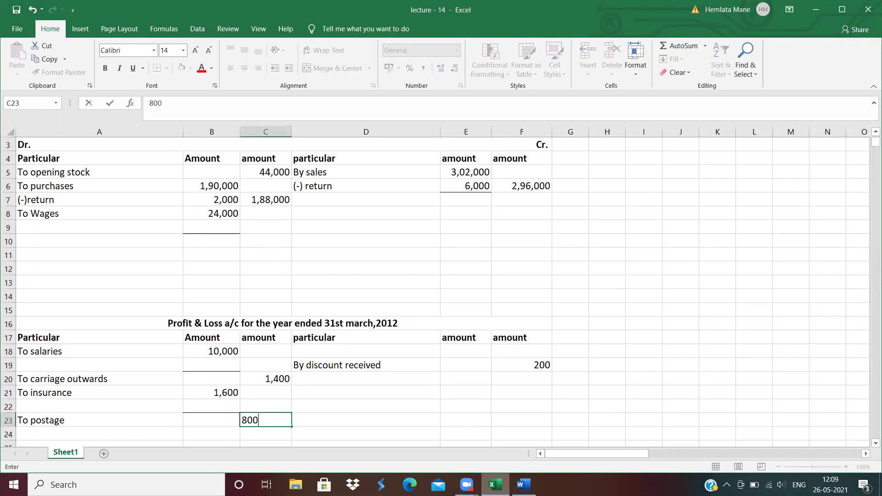
key("Return")
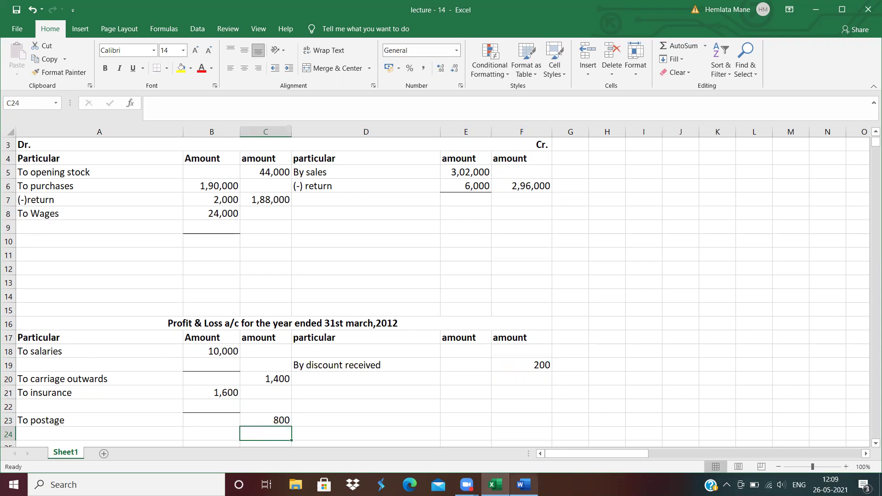
Enter "Debtors" in D62 on the assets side of the balance sheet, with 70,400 from the Word trial balance in F62
left_click(524, 484)
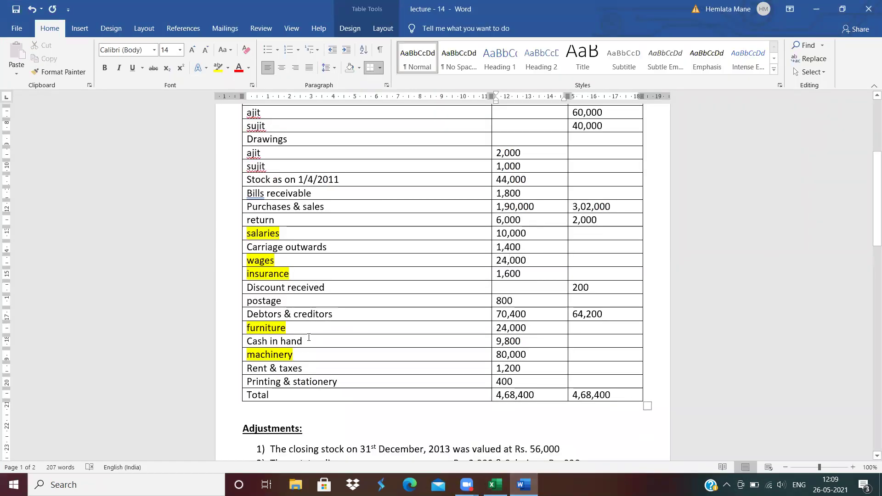
left_click(495, 484)
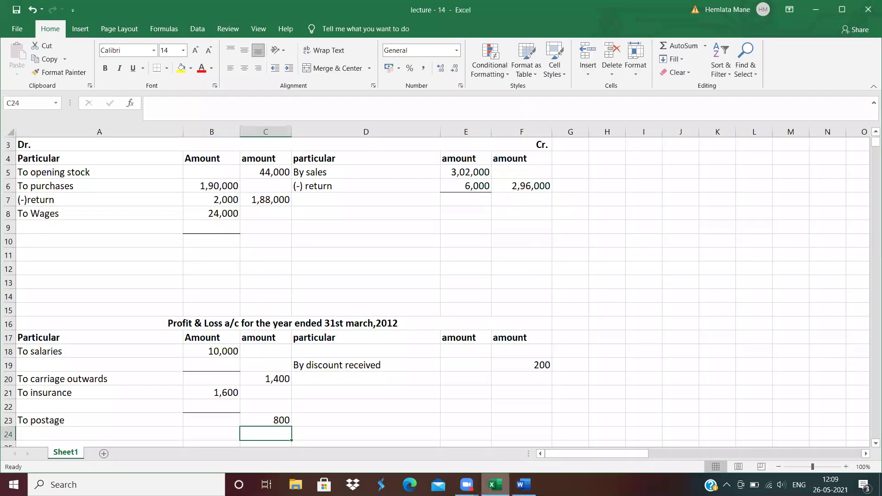
left_click_drag(875, 145, 874, 160)
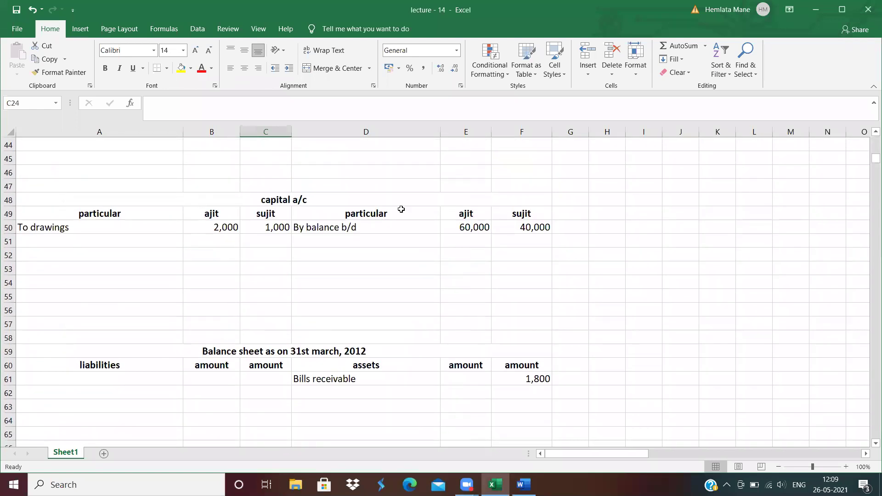
left_click(316, 395)
type("Debtors")
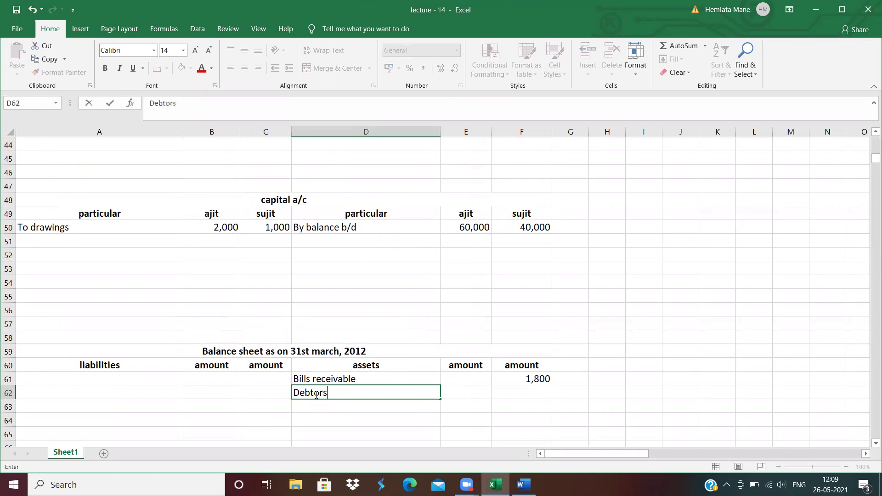
key("Tab")
key("Tab")
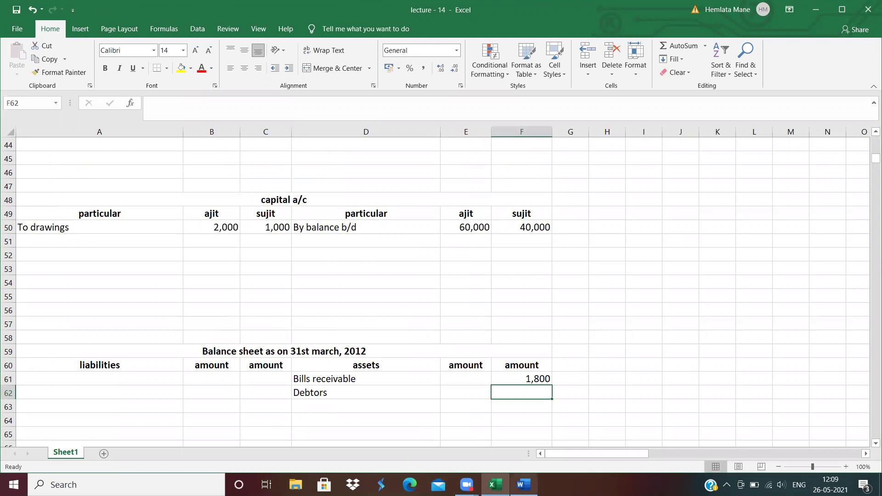
left_click(523, 485)
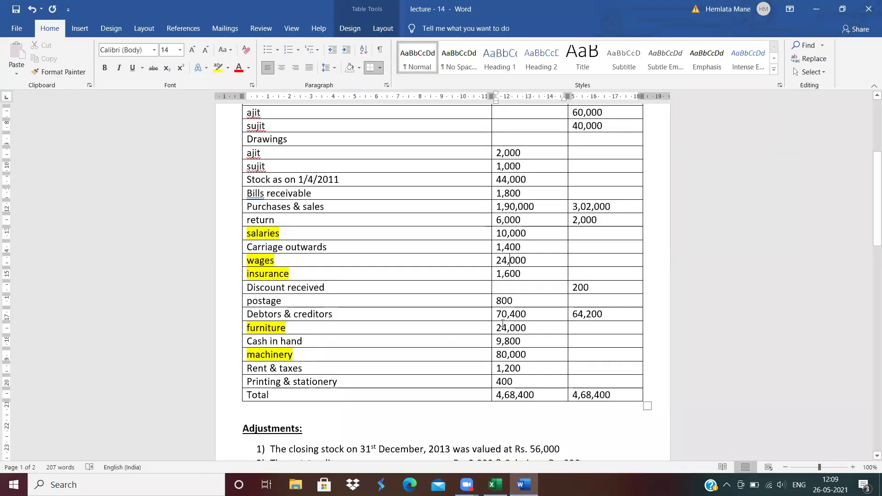
left_click(495, 484)
type("70,400")
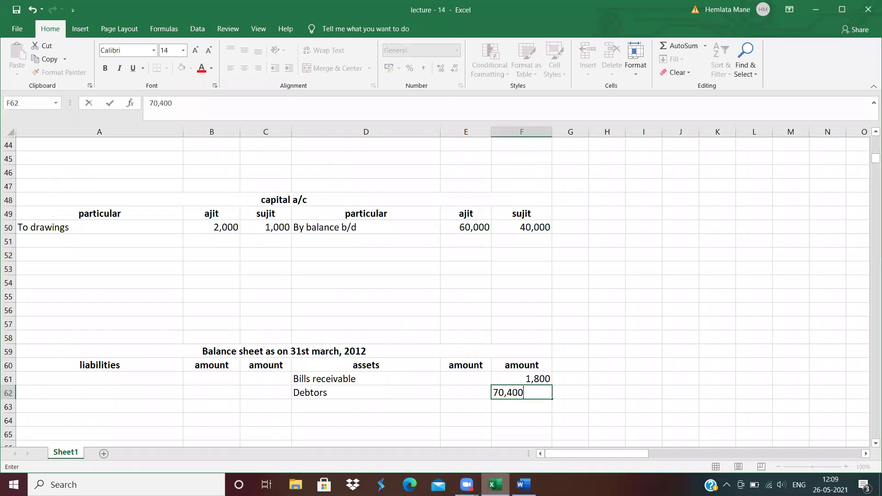
Enter "creditors" in A61 on the liabilities side of the balance sheet, with 64,200 from the Word trial balance in C61
left_click(104, 383)
type("credito")
key("Tab")
key("Tab")
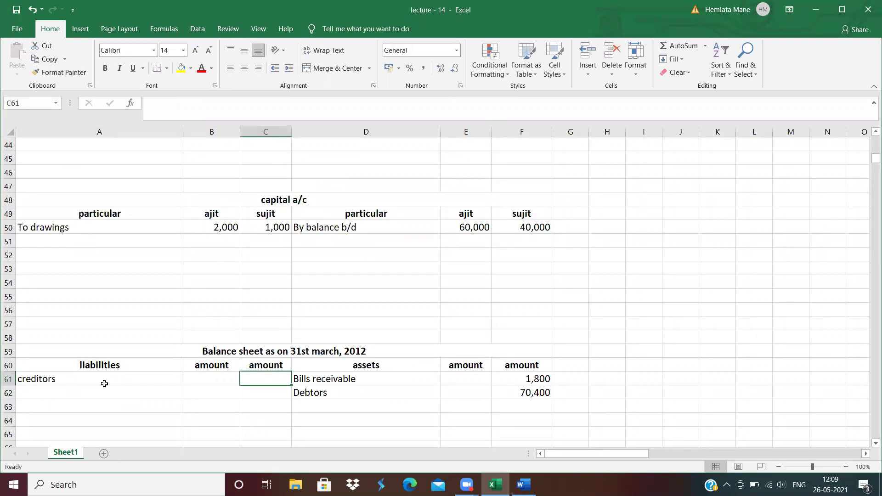
left_click(536, 482)
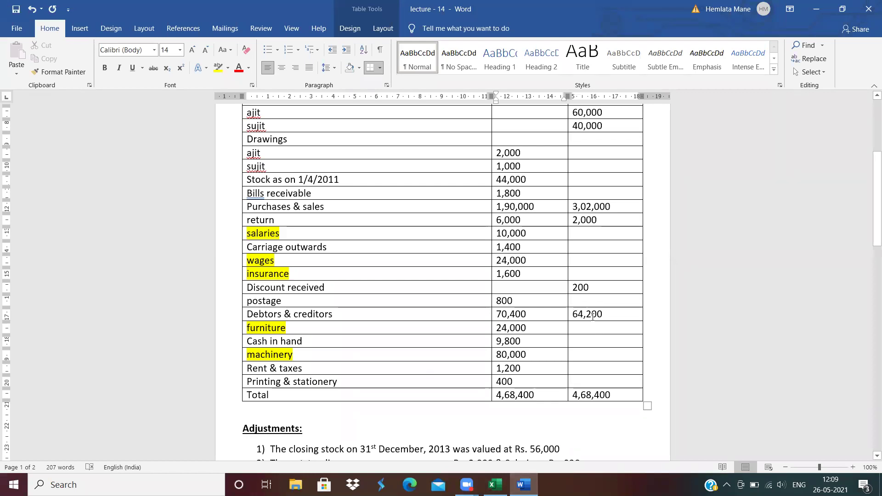
key("alt+Tab")
type("64,200")
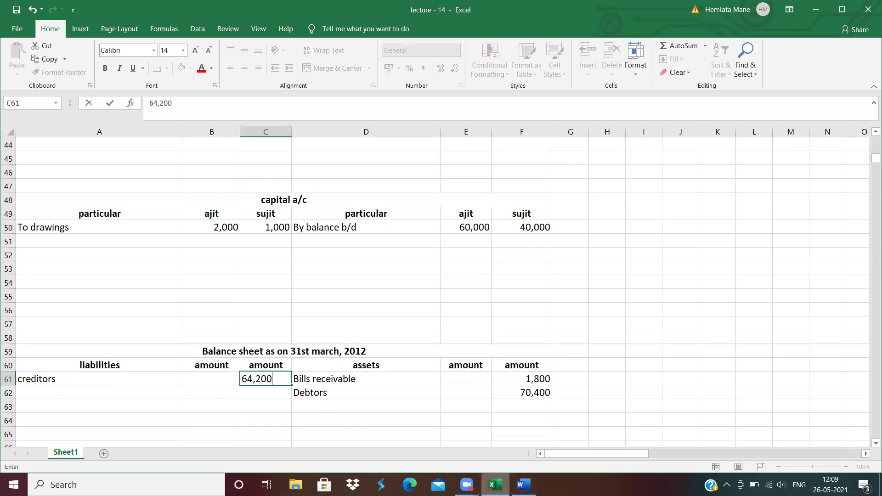
Check the next trial balance item in Word and enter "furniture" in D63 of the Excel balance sheet, with its amount of 24,000 in E63
left_click(524, 485)
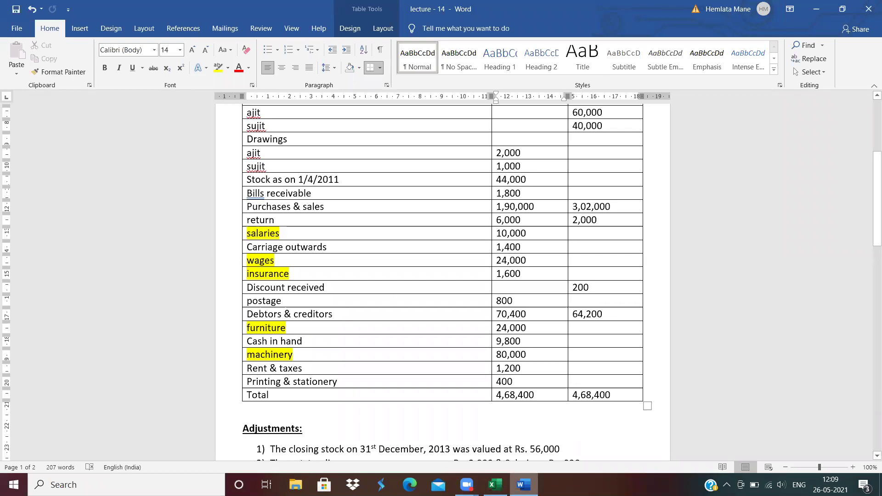
left_click(495, 485)
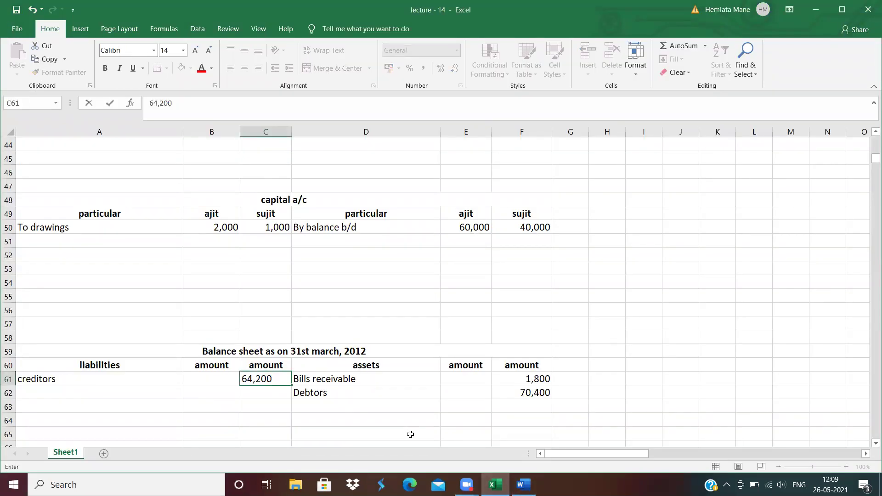
left_click(307, 408)
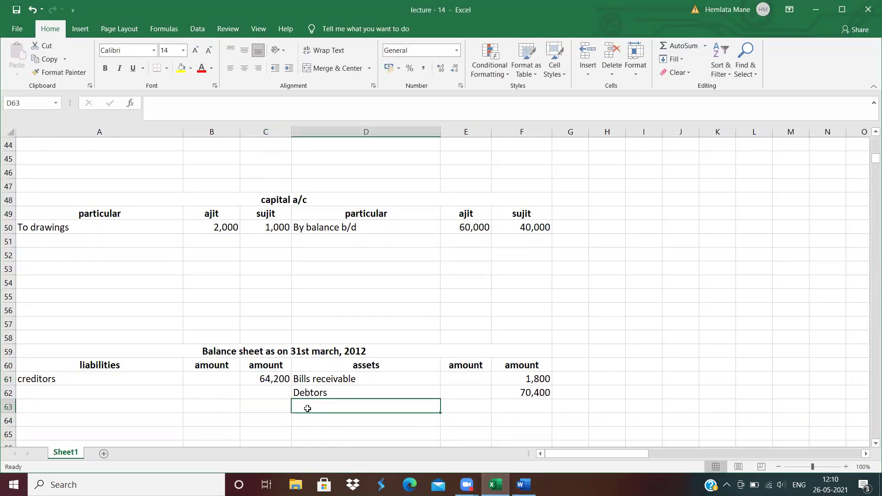
type("furniture")
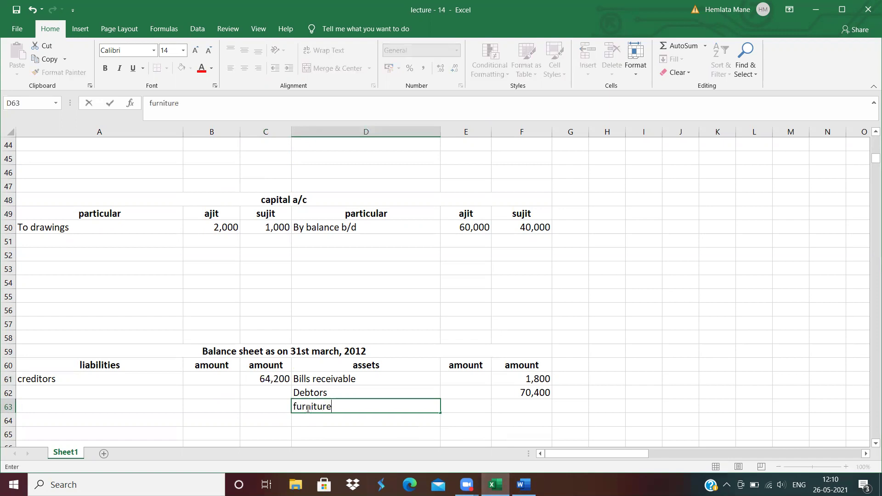
key("Tab")
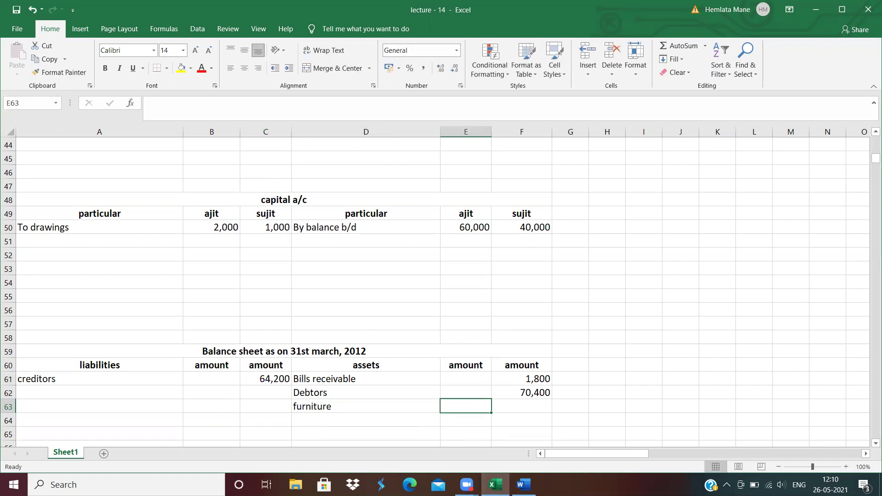
left_click(523, 485)
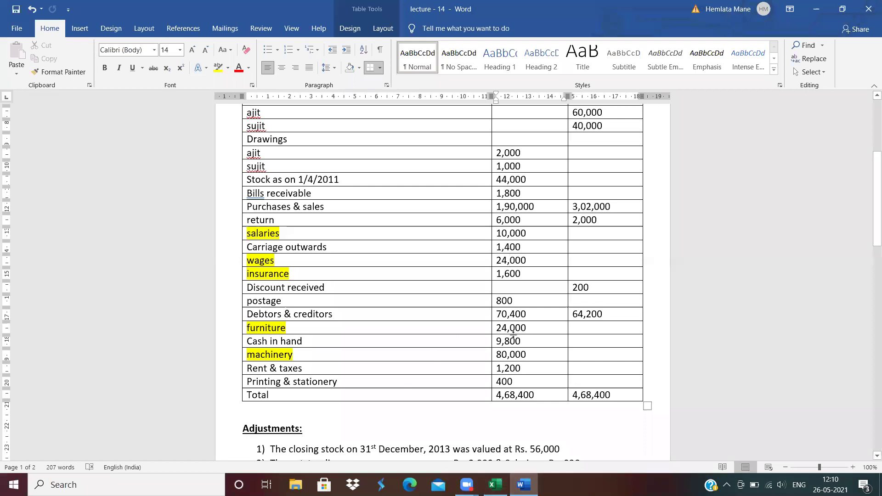
left_click(495, 484)
type("24,000")
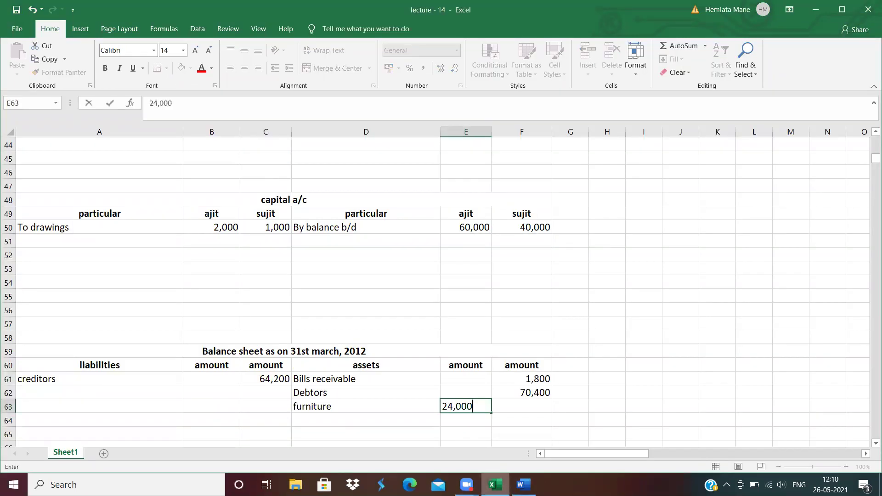
key("Return")
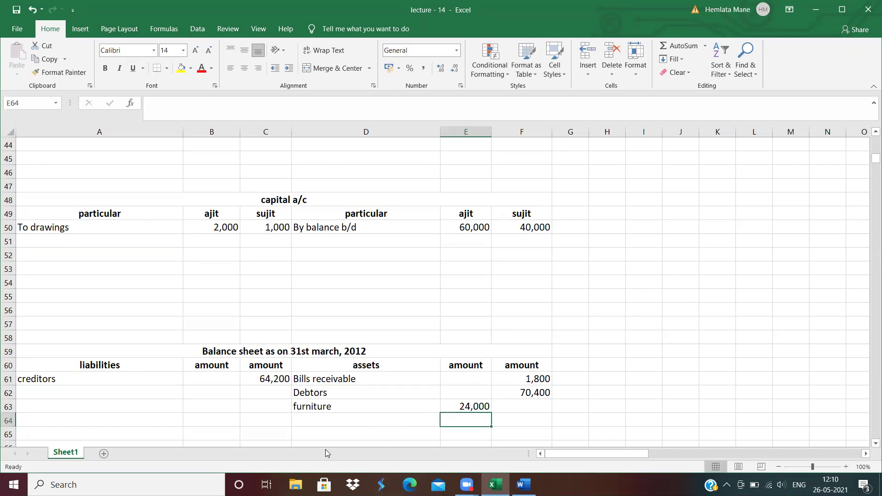
Enter "cash in hand" in D65 on the assets side of the balance sheet, with 9,800 from the Word trial balance in F65
left_click(318, 433)
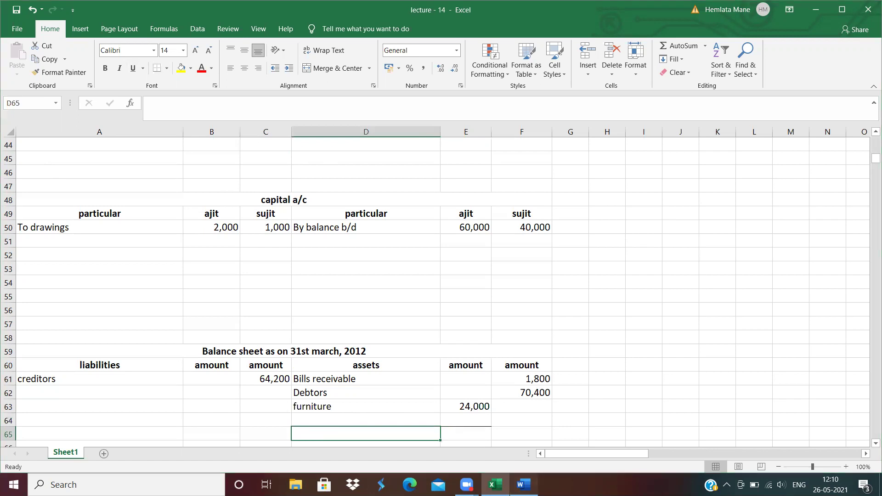
left_click(523, 485)
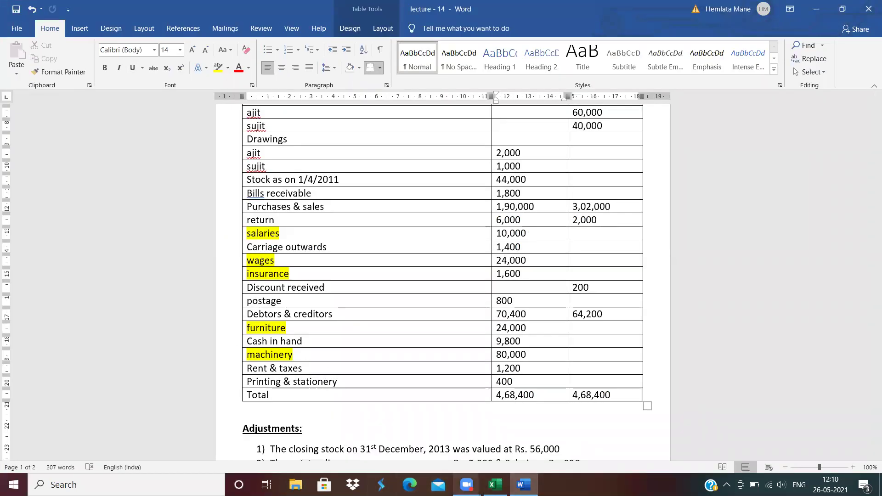
left_click(494, 485)
type("ca")
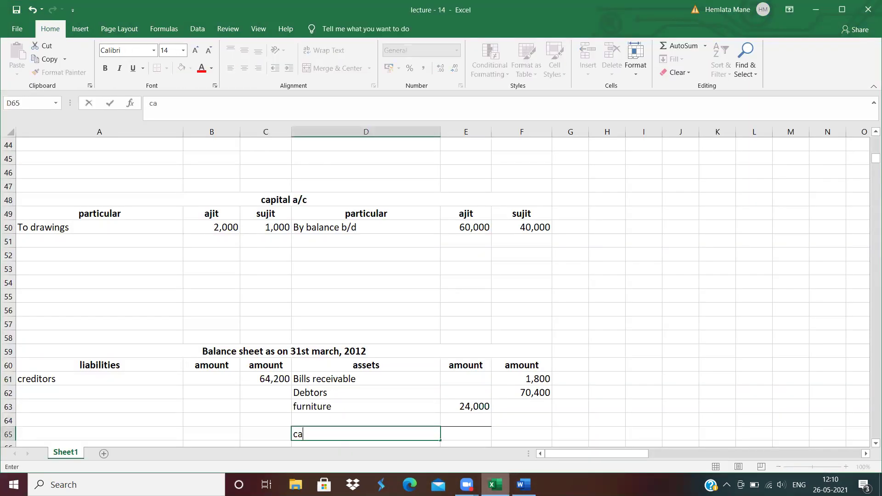
type("sh in hand")
key("Tab")
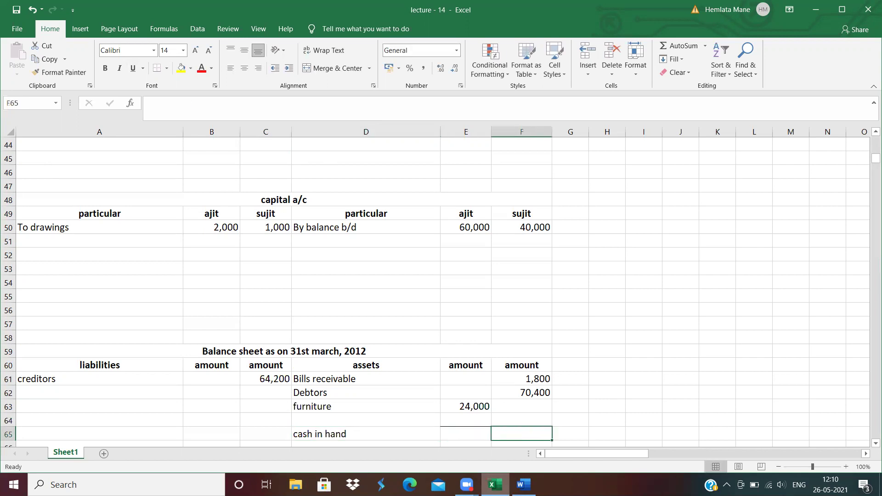
left_click(523, 484)
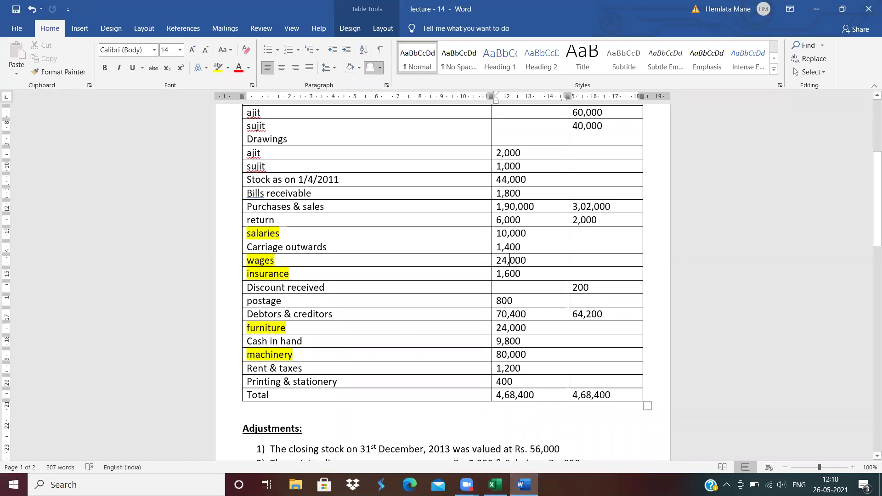
key("alt+Tab")
type("9,800")
key("Return")
key("Return")
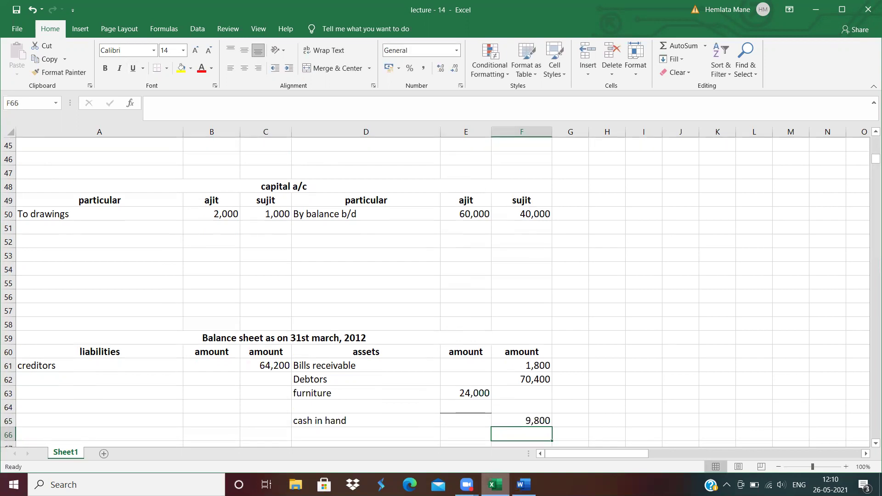
Enter "machinery" in D66 on the assets side of the balance sheet, with 80,000 from the Word trial balance in E66
key("Up")
key("Left")
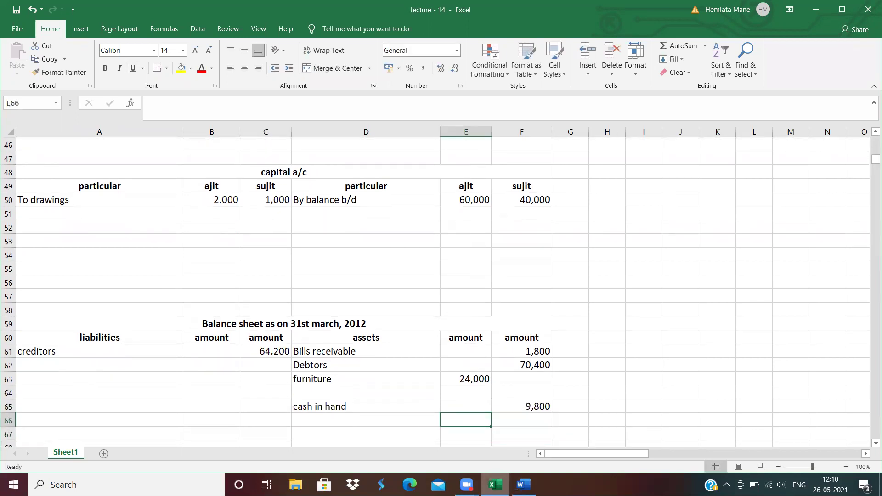
key("Left")
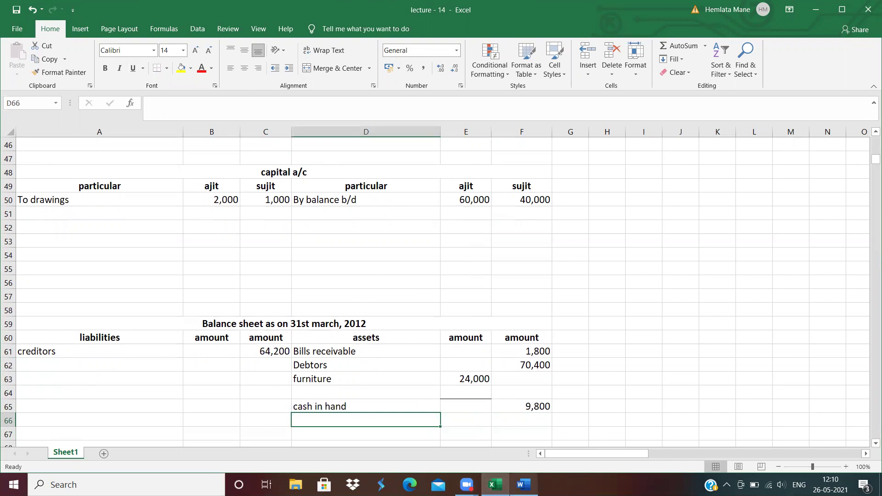
left_click(523, 485)
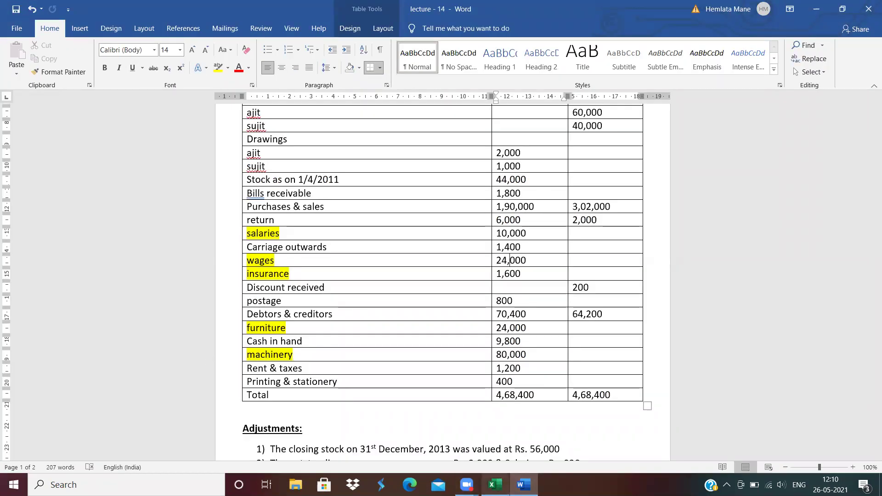
left_click(495, 485)
type("machinery")
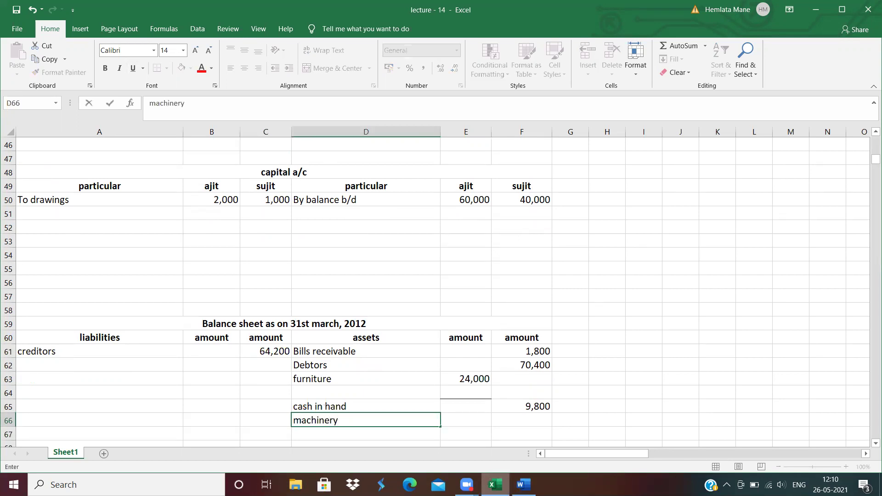
key("Tab")
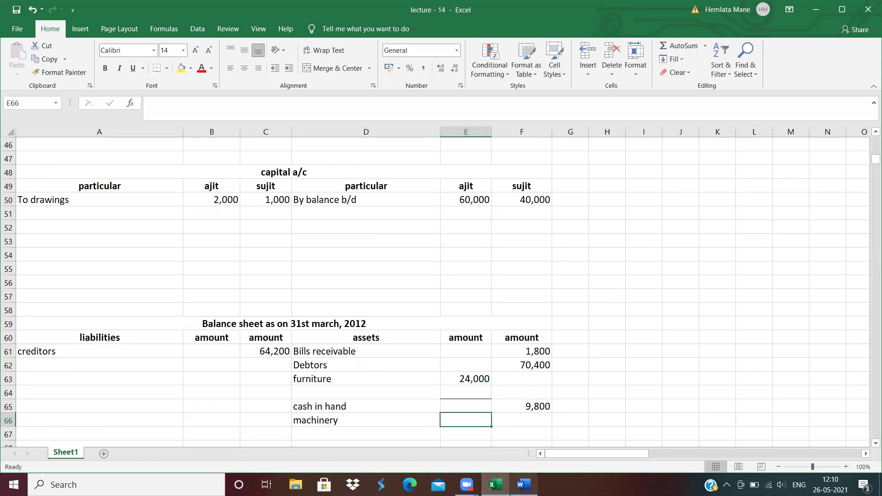
left_click(524, 484)
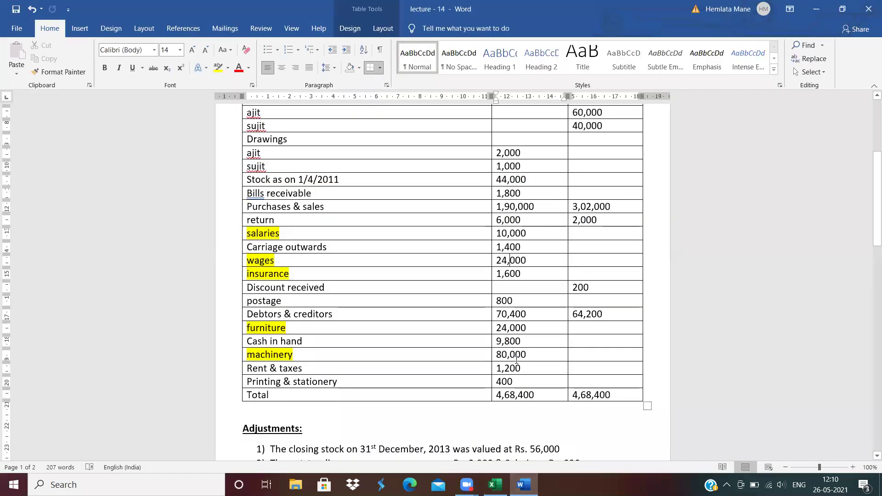
key("alt+Tab")
type("80,000")
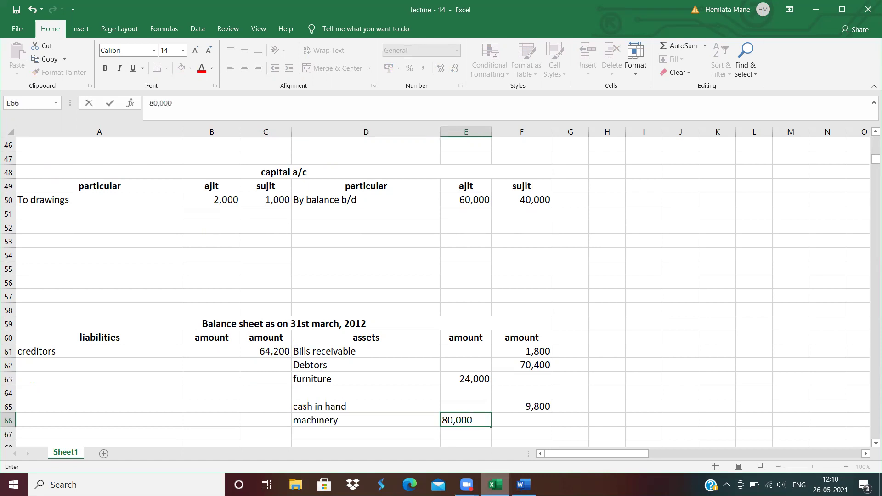
key("Return")
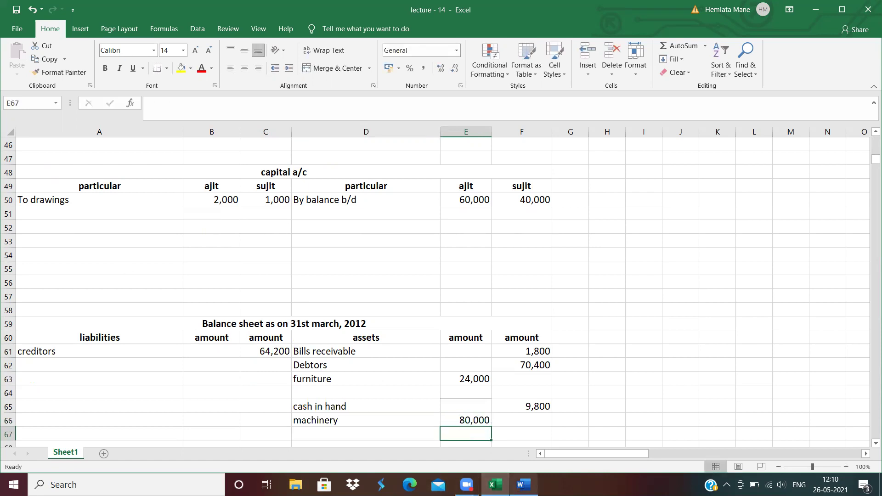
Check the next item in the Word trial balance and enter "To rent & taxes" in A24 of the Excel profit and loss account
left_click(524, 485)
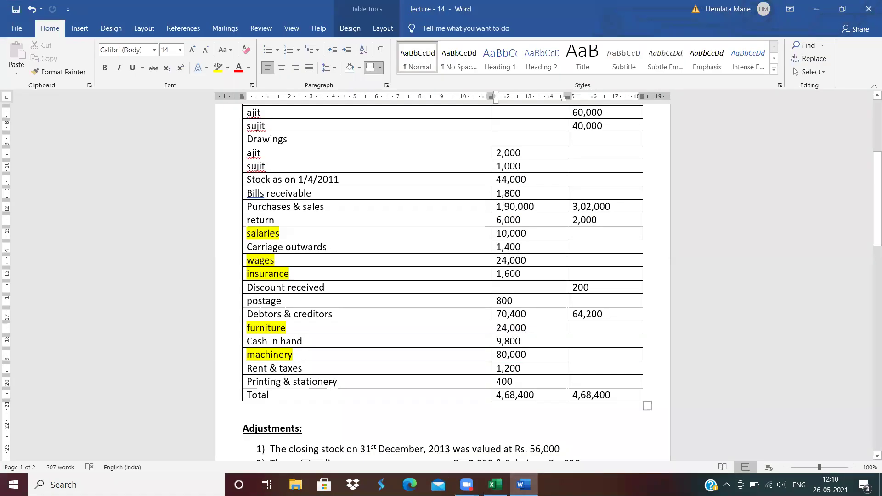
key("alt+Tab")
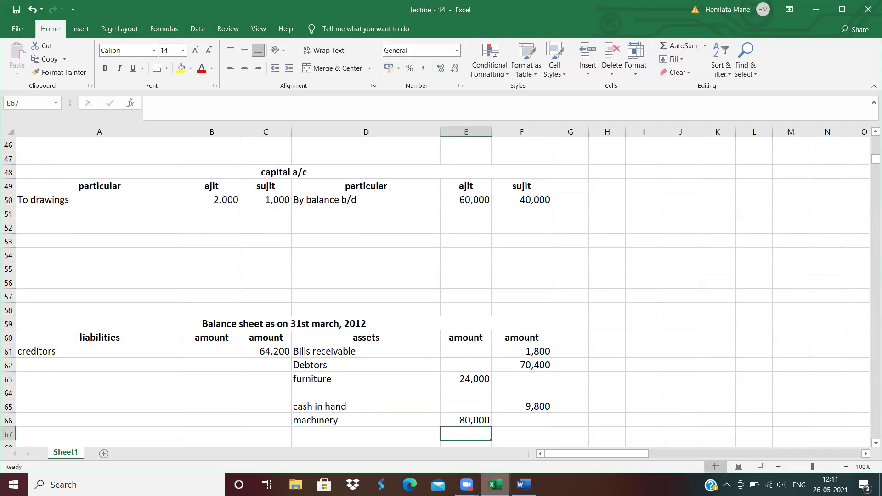
left_click_drag(868, 156, 868, 144)
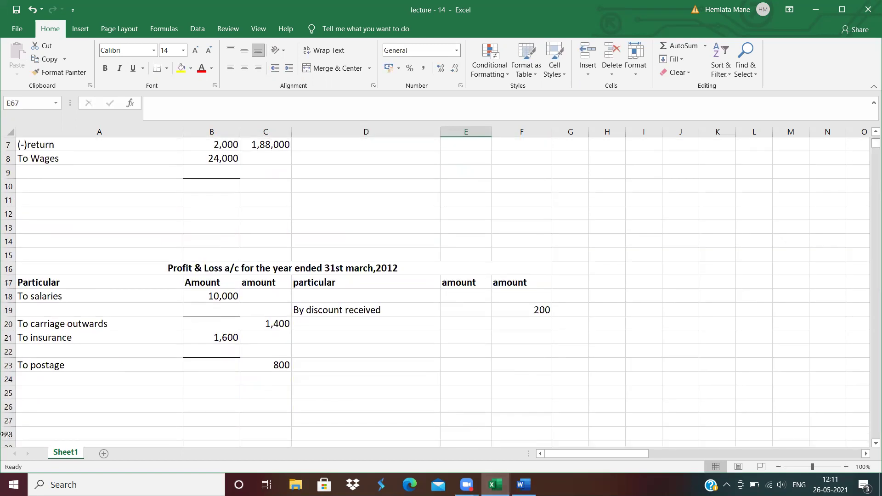
left_click(36, 374)
type("To re")
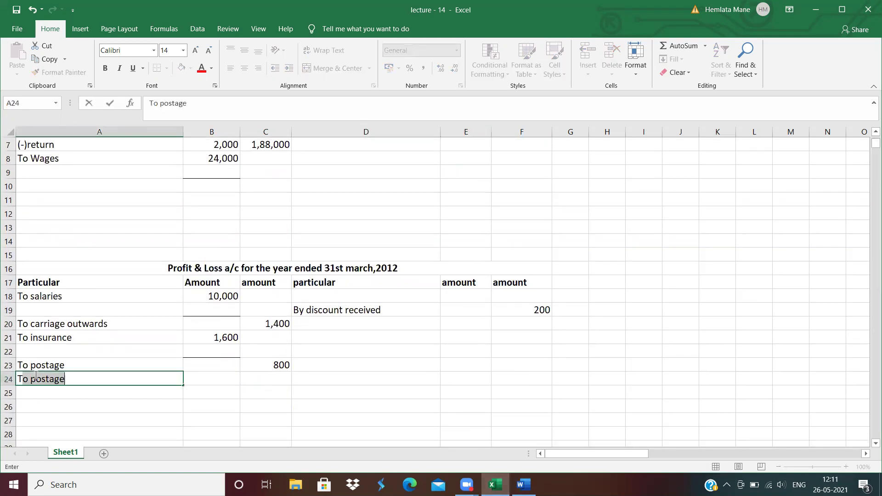
type("nt & taxes")
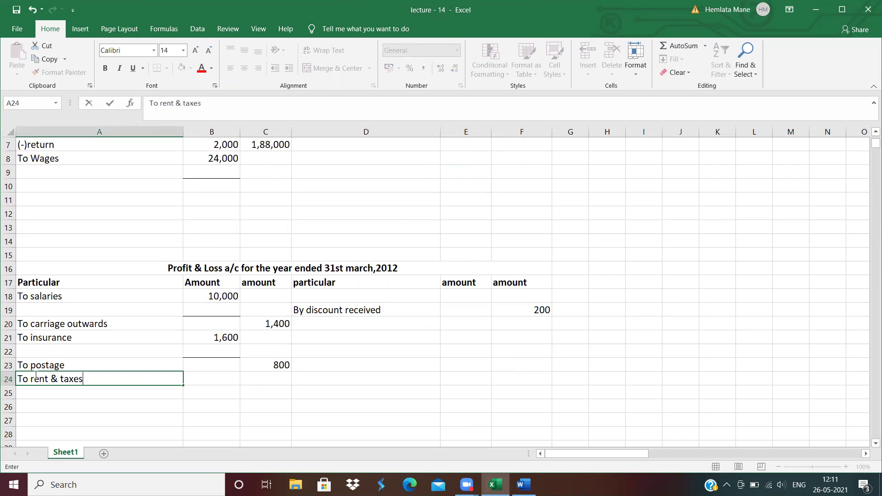
key("Tab")
key("Tab")
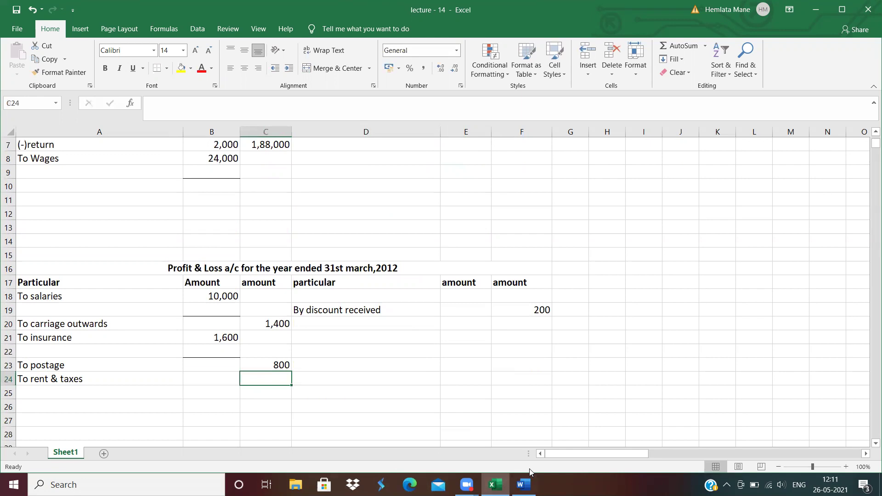
Enter the rent and taxes amount of 1,200 from the Word trial balance in C24
left_click(524, 484)
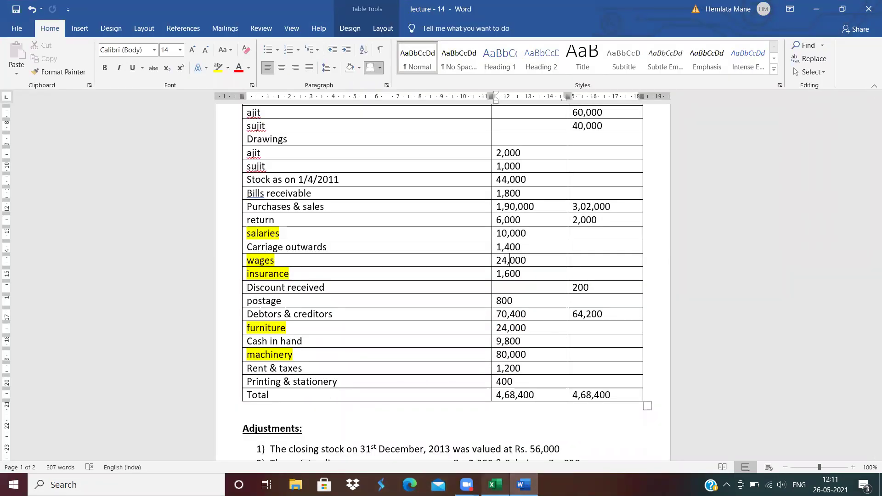
key("alt+Tab")
type("1")
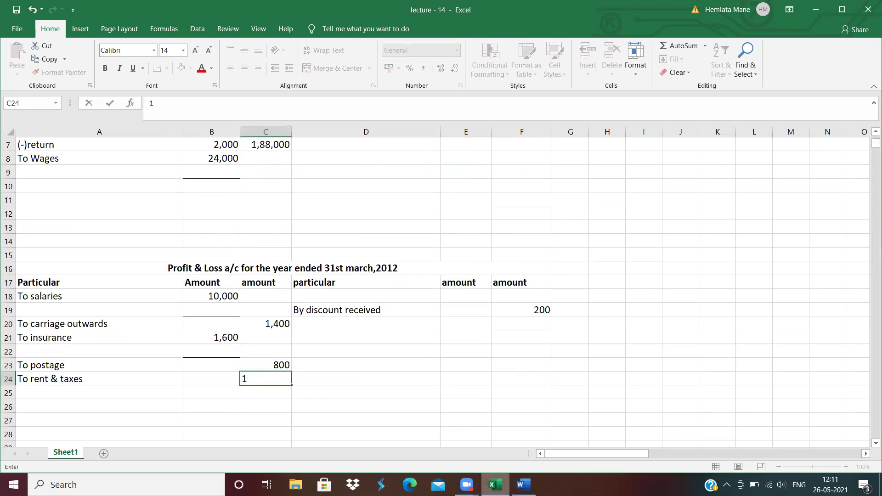
type(",200")
key("Return")
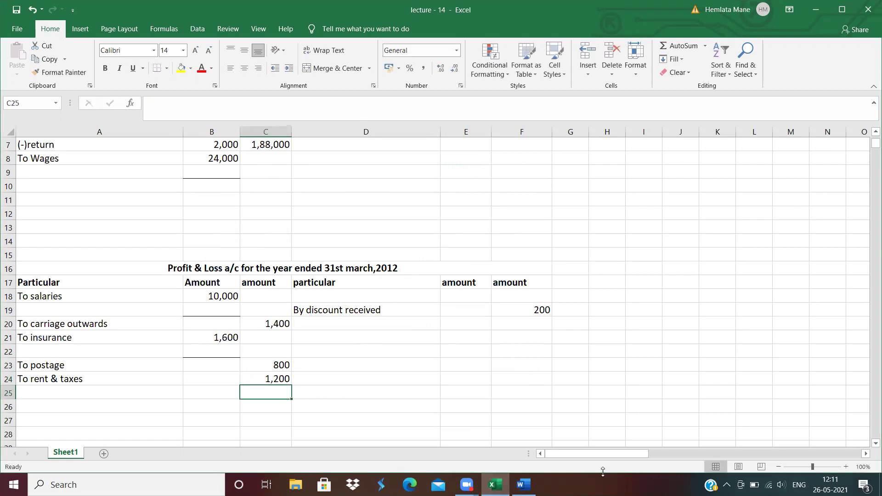
Check the last item in the Word trial balance and enter "To printing & stationery" in A25 of the Excel profit and loss account
left_click(524, 484)
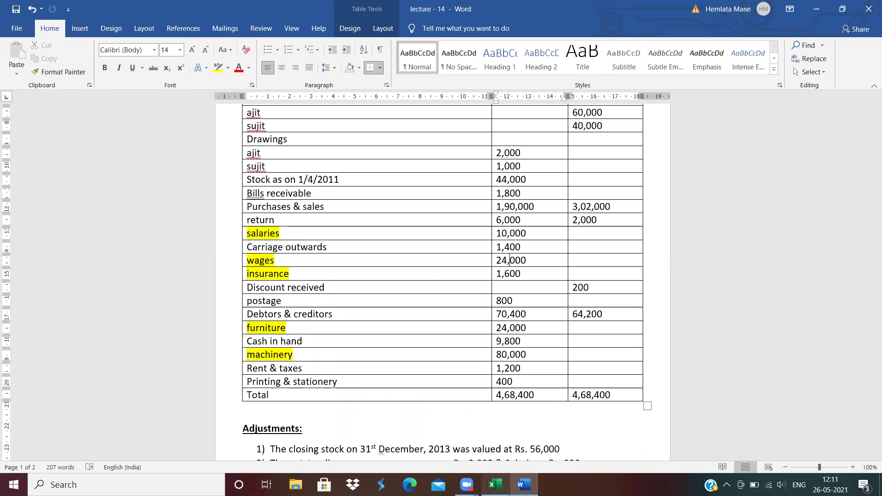
key("alt+Tab")
left_click(53, 396)
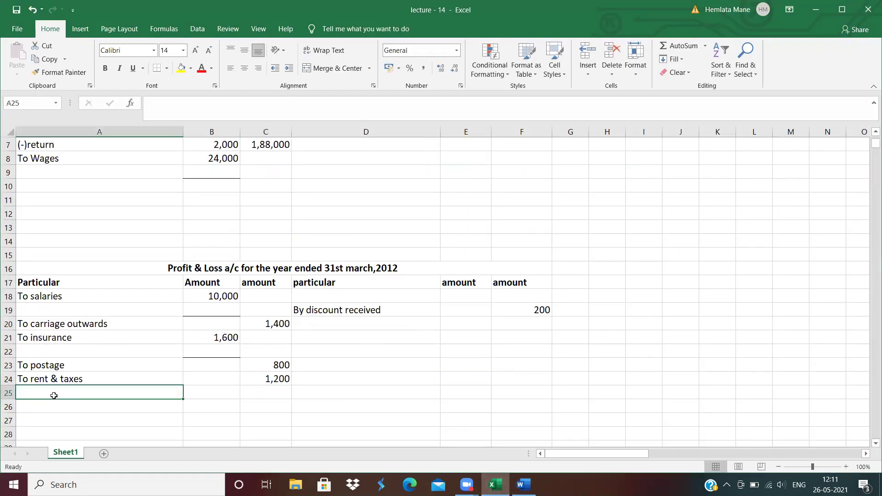
type("To printing & stationery")
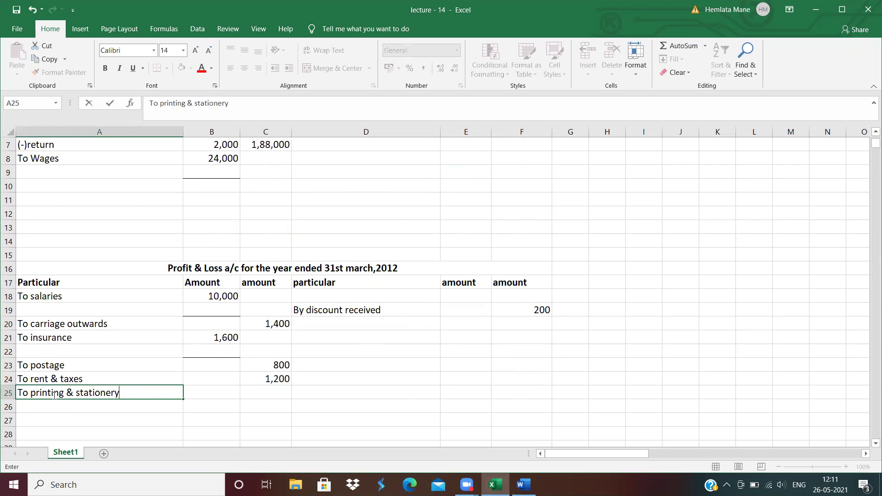
key("Tab")
key("Tab")
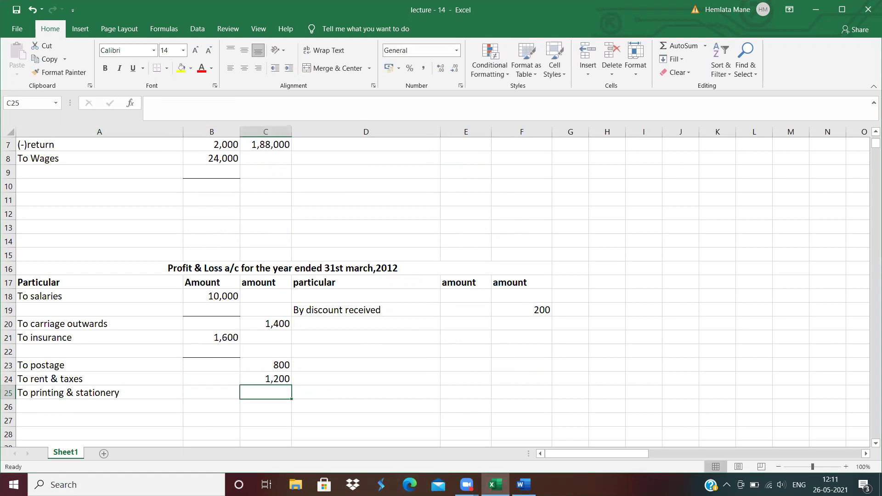
Look up printing & stationery in the Word trial balance and enter its amount of 400 in C25 of the Excel sheet
left_click(524, 485)
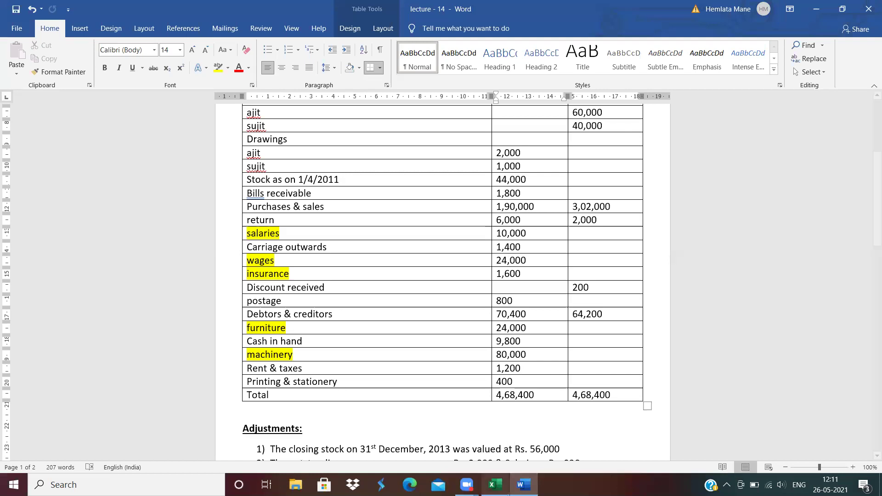
left_click(495, 485)
type("400")
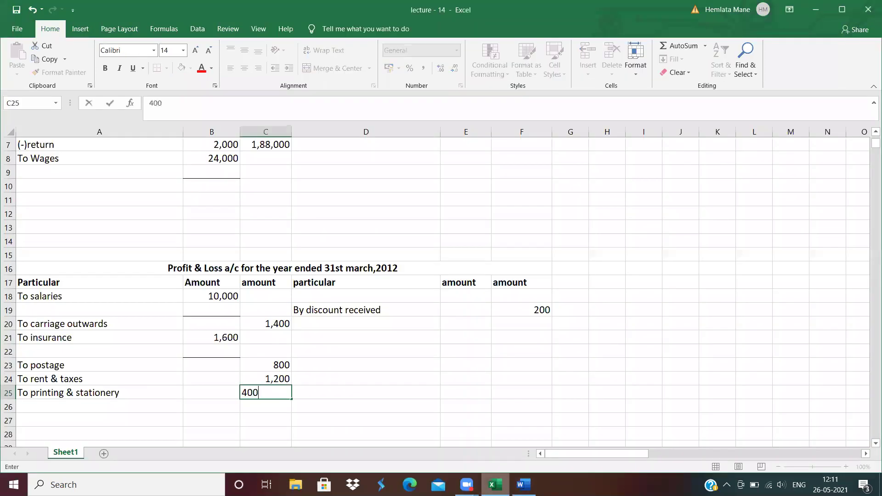
key("Return")
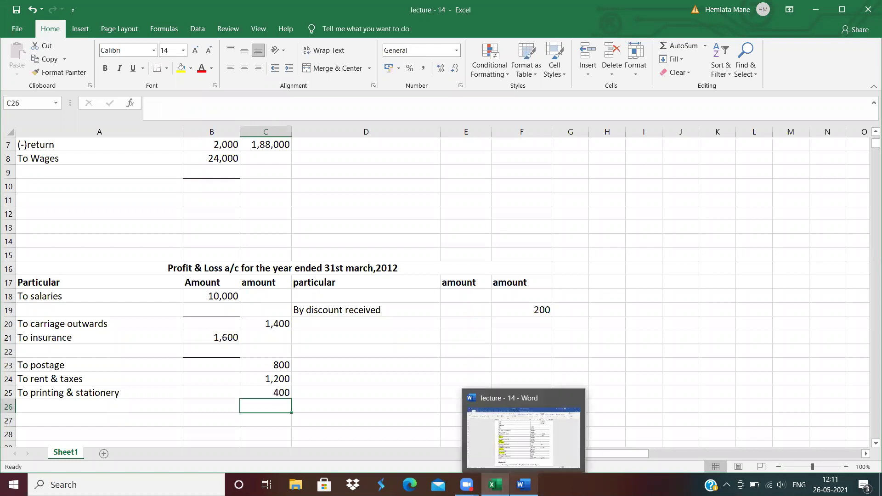
Switch to Word and make the Total row of the trial balance table bold
left_click(524, 484)
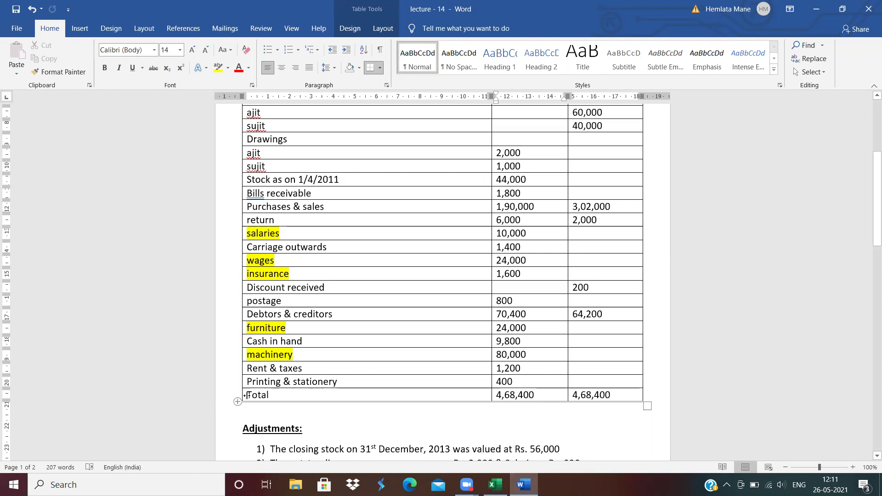
left_click_drag(270, 393, 632, 394)
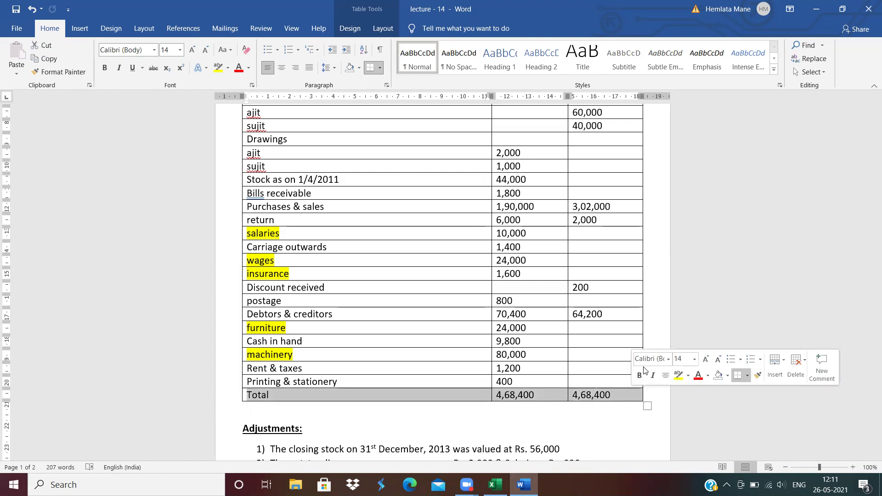
left_click(639, 375)
left_click(465, 342)
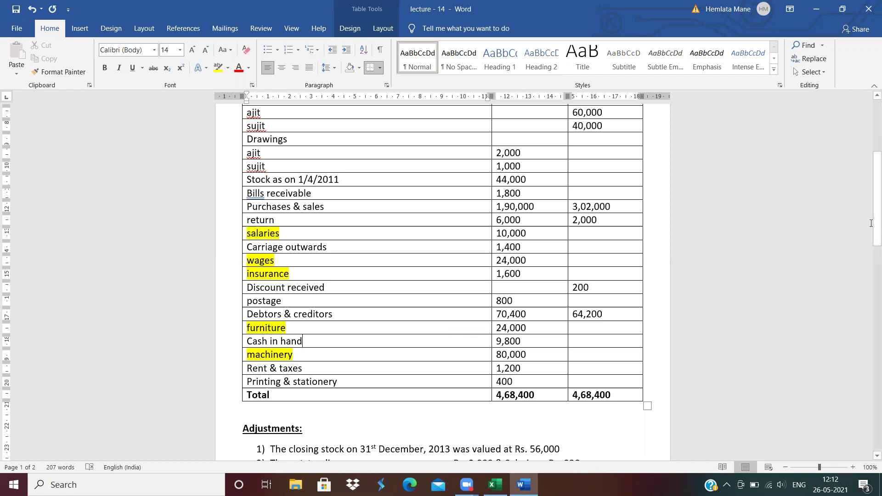
Change the year of the closing stock date in the first adjustment to 2012
scroll(869, 244, "down", 5)
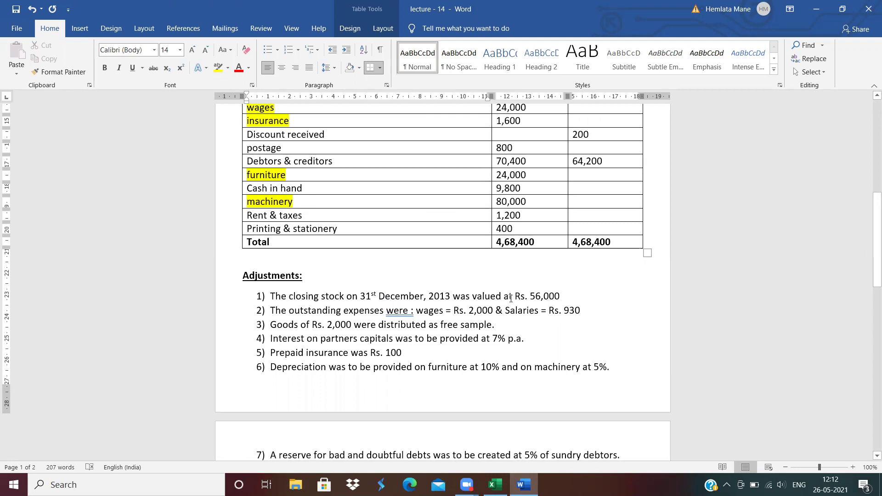
left_click(450, 298)
key("BackSpace")
type("2")
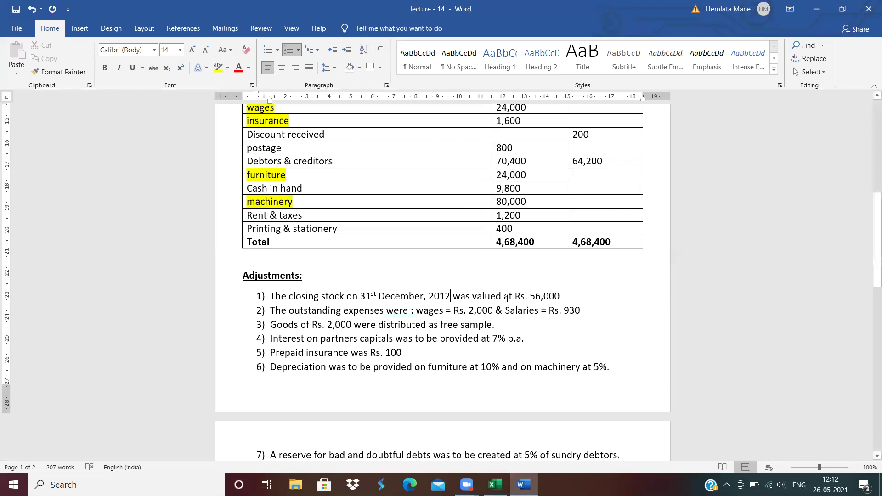
Replace the month in the first adjustment's closing stock date with "March", keeping the comma before the year
left_click(425, 297)
type(",")
key("BackSpace")
key("BackSpace")
key("BackSpace")
key("BackSpace")
key("BackSpace")
key("BackSpace")
key("BackSpace")
key("BackSpace")
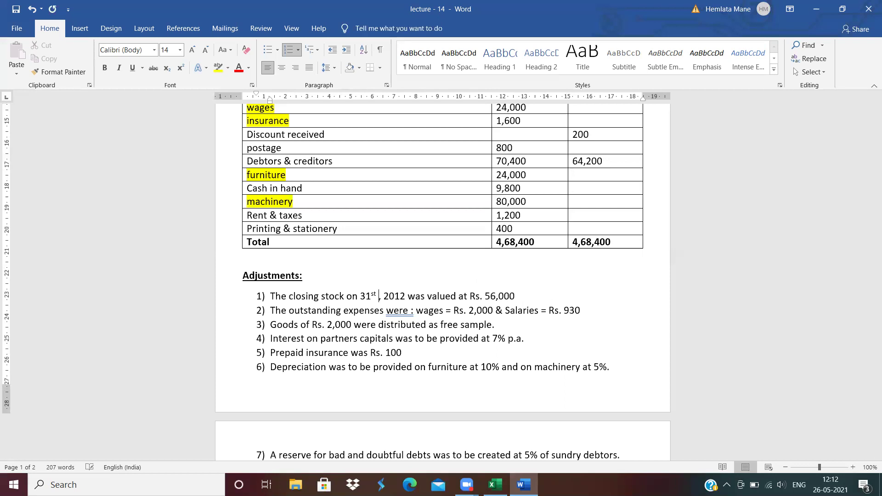
type("March")
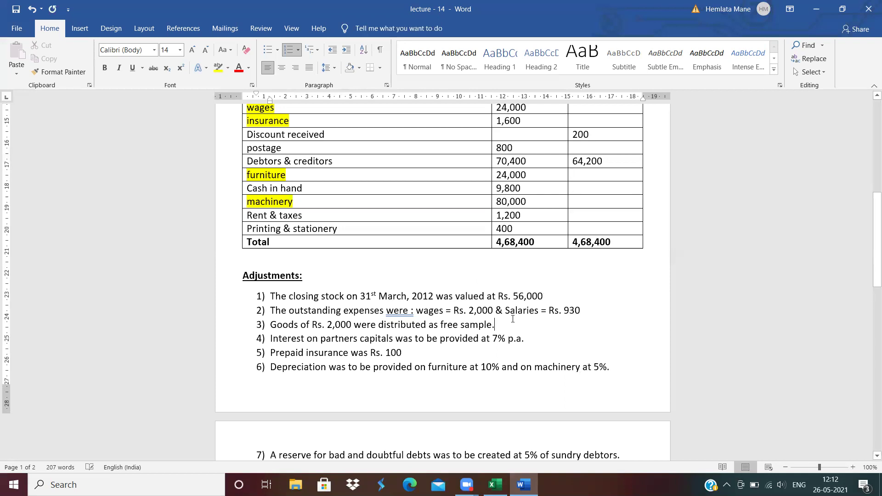
In the Excel trading account, enter "By closing stock" in D7 with 56,000 in F7, checking it against the Word adjustment
left_click(495, 485)
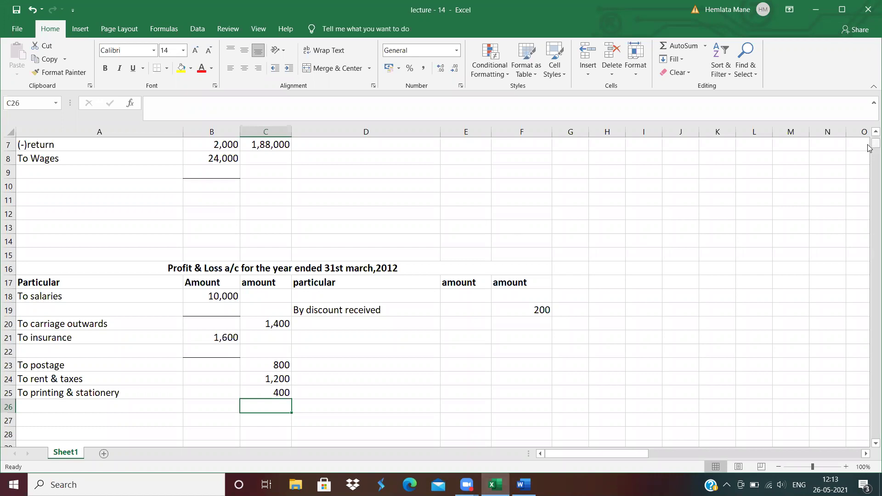
scroll(870, 138, "up", 2)
left_click(327, 230)
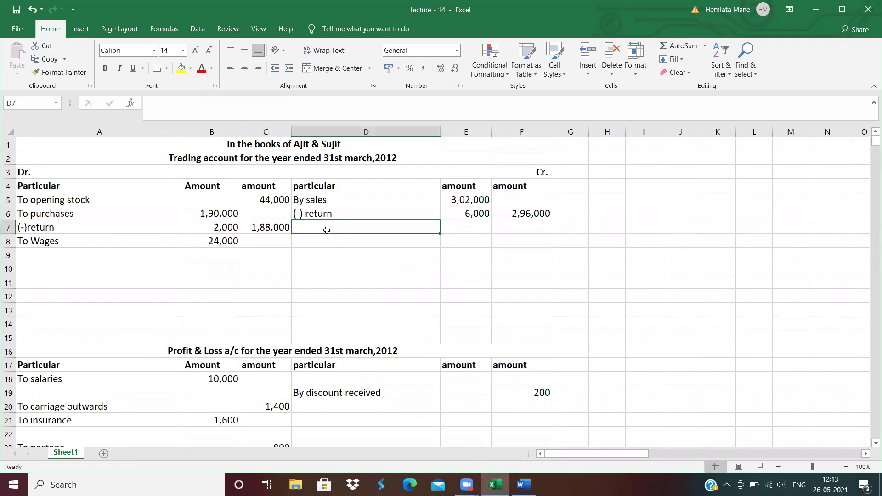
type("By ")
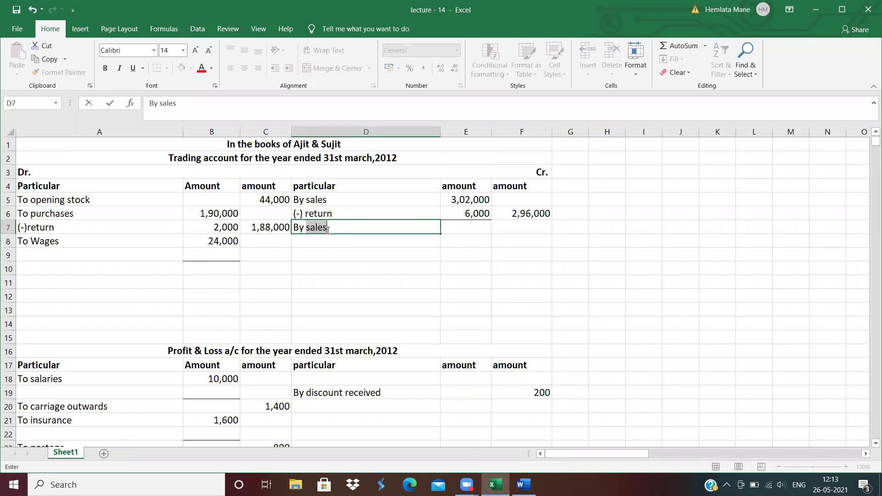
type("closing stock")
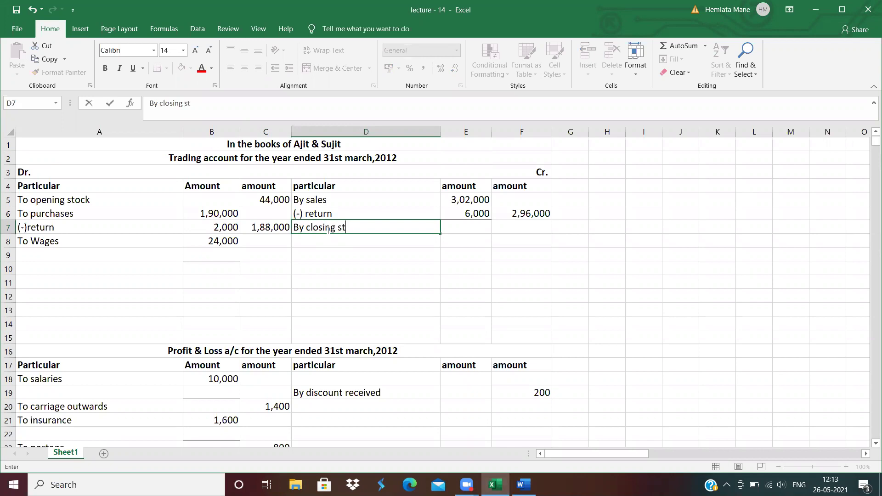
key("Tab")
key("Tab")
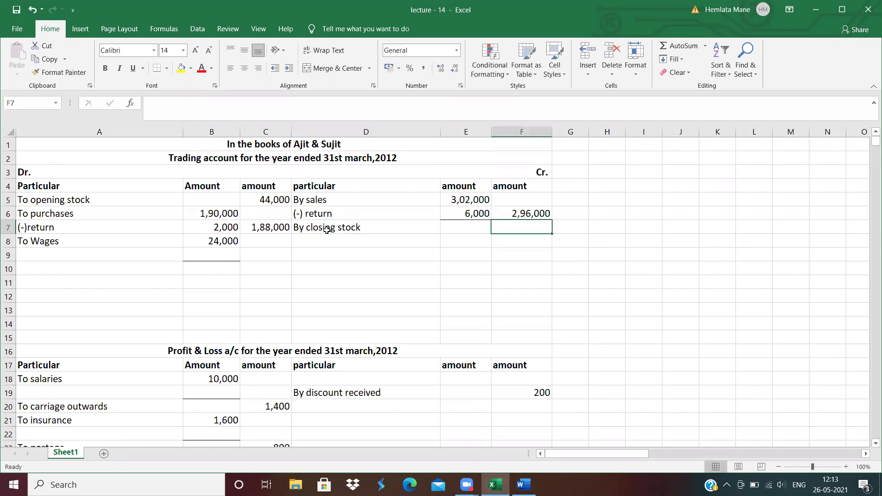
type("56,000")
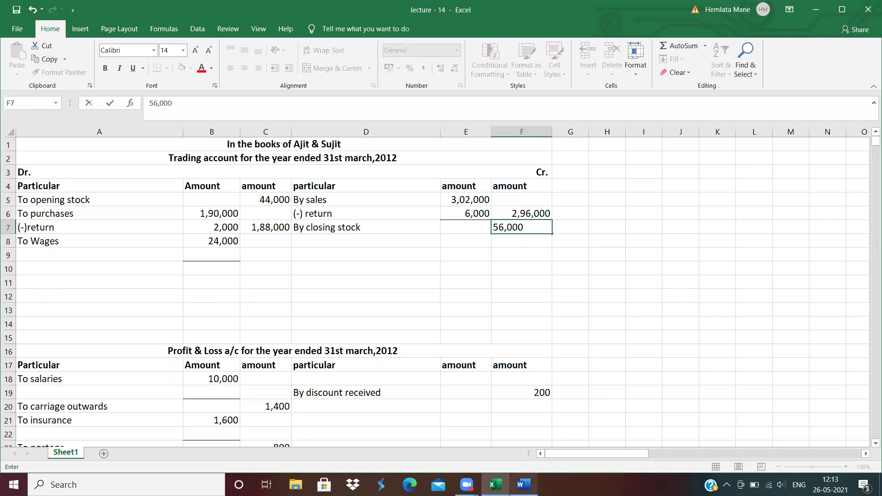
left_click(524, 485)
left_click(495, 484)
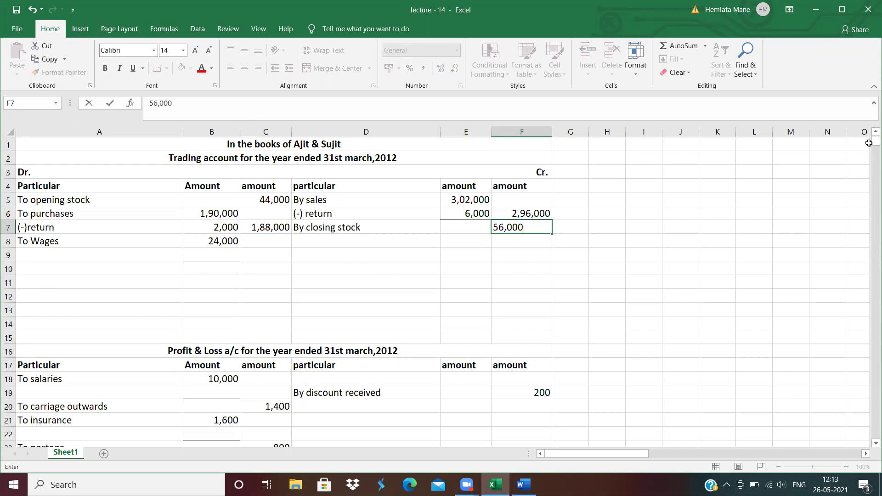
Enter "closing stock" in D68 on the assets side of the balance sheet, with 56,000 in F68
left_click_drag(869, 147, 869, 169)
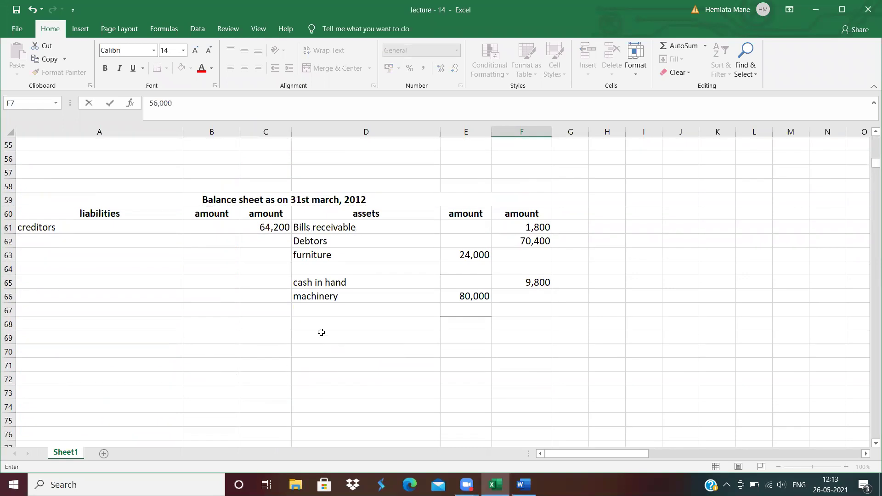
left_click(311, 321)
type("clos")
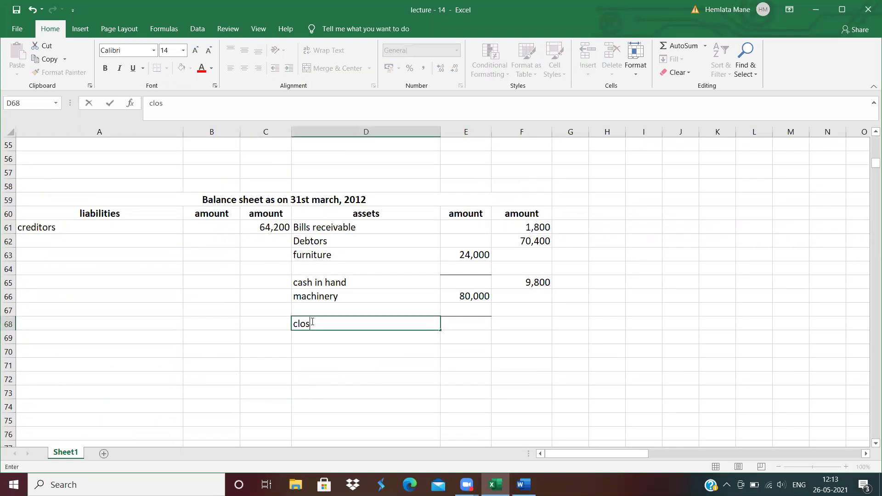
type("ing stock")
key("ctrl+Return")
key("Right")
key("Right")
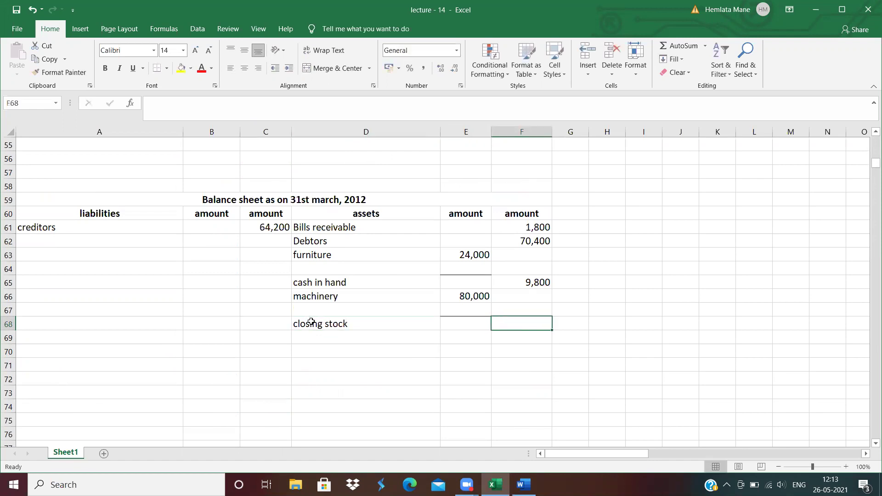
type("56,000")
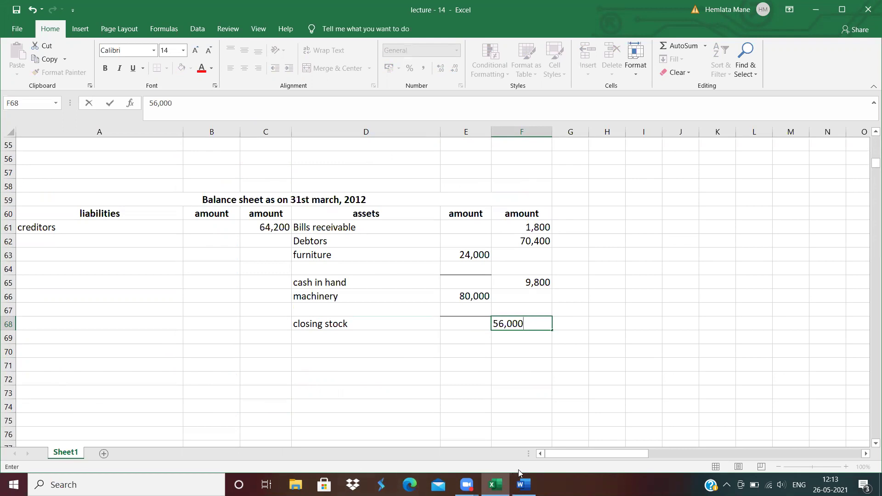
Check the outstanding wages in Word and enter "(+) outstanding" in A9 of the Excel trading account, with 2,000 in B9 and 26,000 in C9
key("alt+Tab")
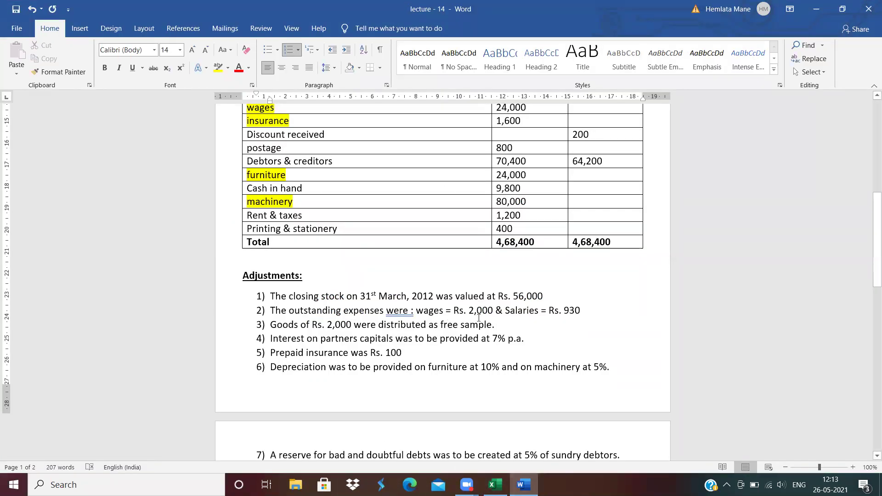
left_click(495, 485)
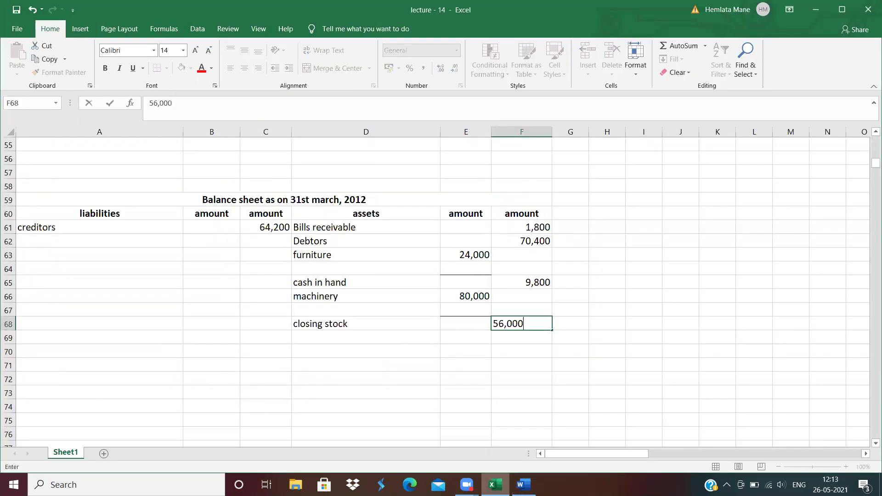
left_click_drag(875, 163, 875, 140)
left_click(32, 260)
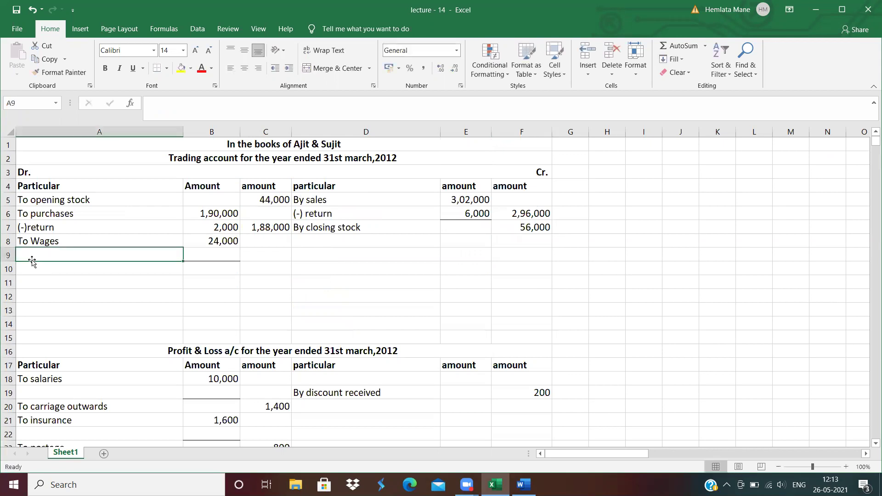
type("(+) ")
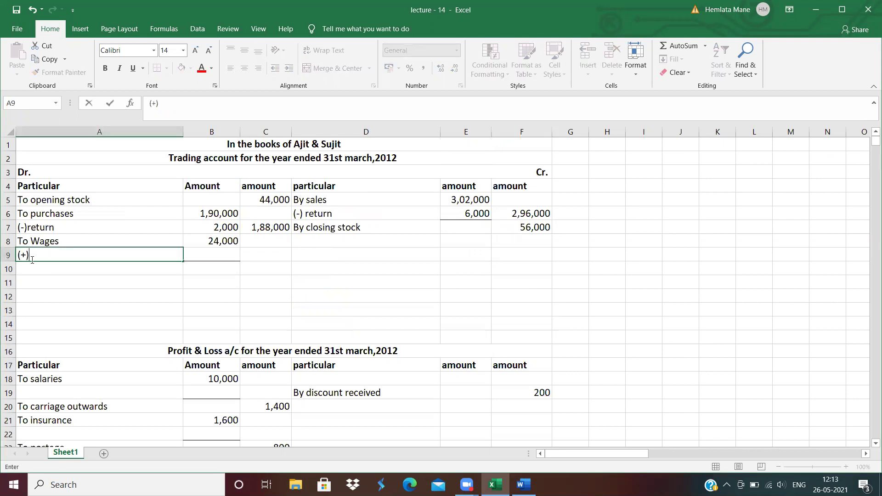
type("outstanding")
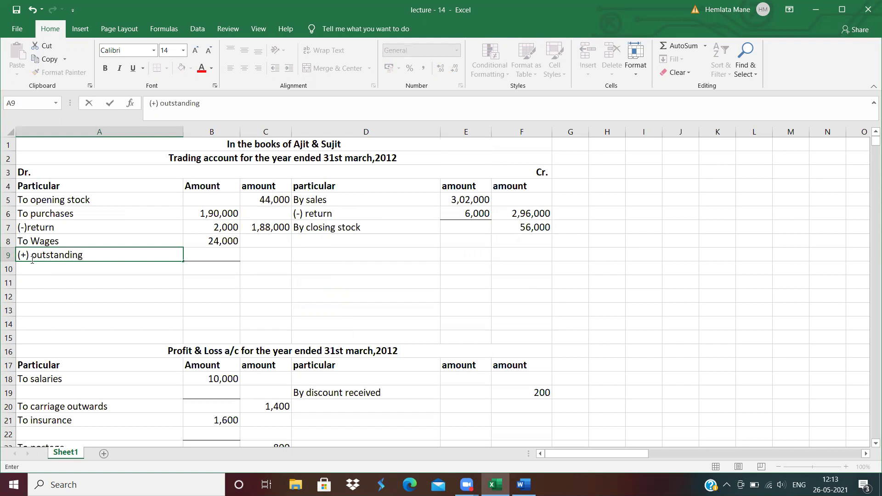
key("Tab")
type("2,000")
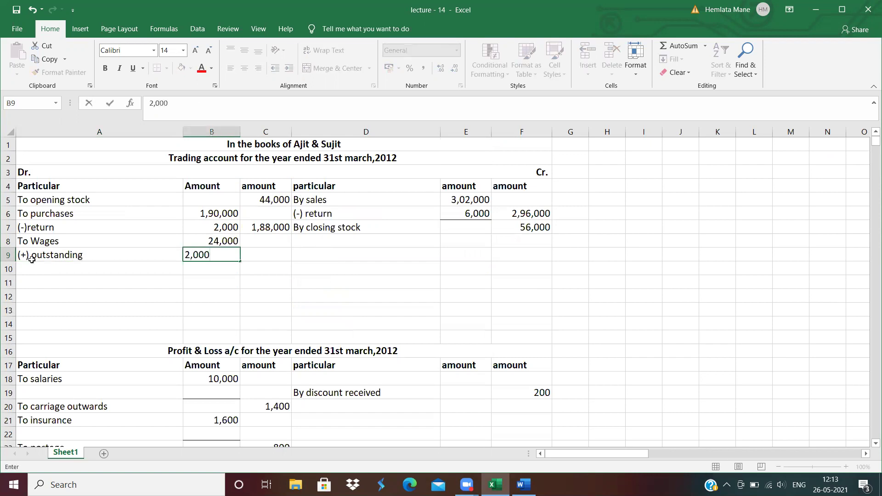
key("Tab")
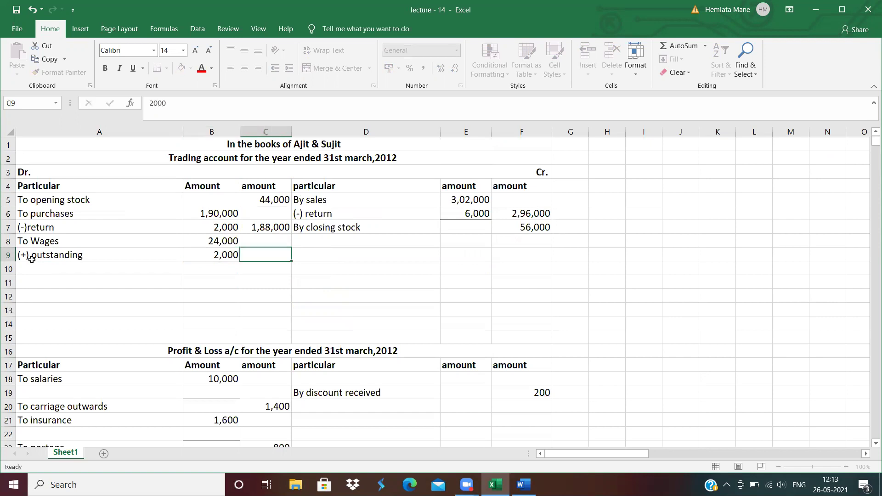
type("26,000")
Go to the liabilities side of the balance sheet, below the creditors entry
left_click_drag(875, 142, 869, 167)
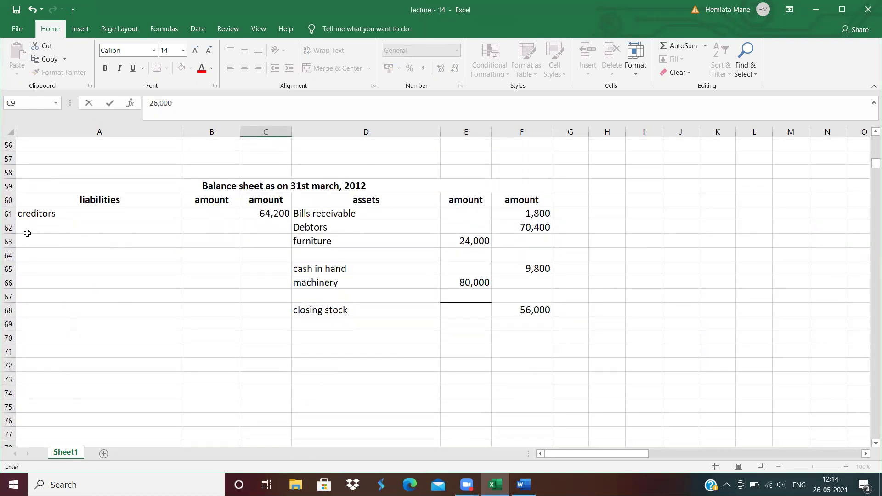
Add an "outstanding wages" entry of 2,000 below creditors on the liabilities side of the balance sheet
left_click(27, 232)
type("outstanding wages")
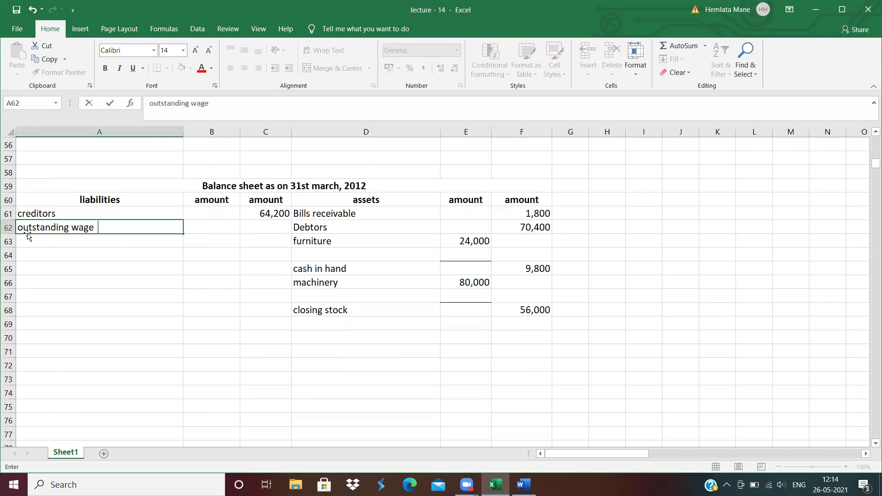
key("Tab")
key("Tab")
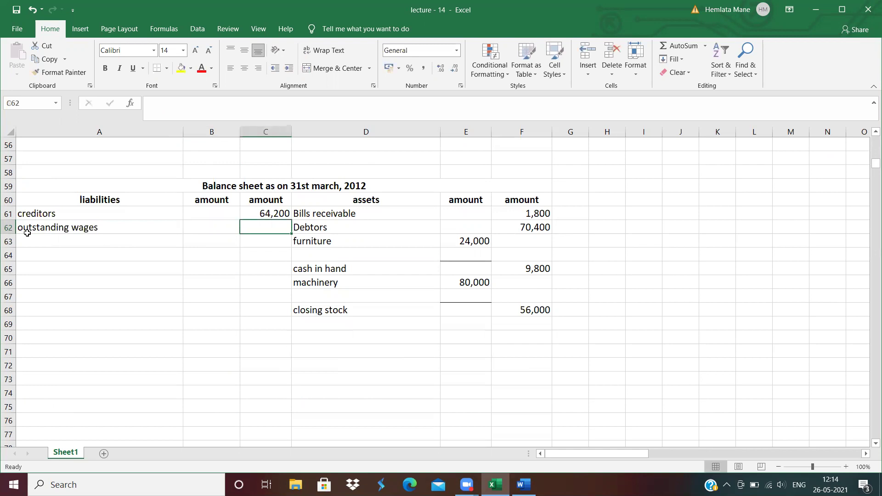
type("2,000")
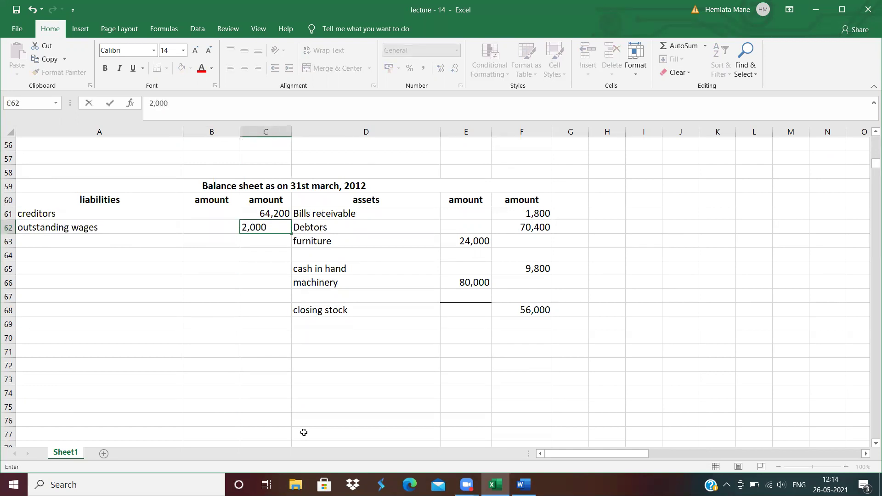
Check the outstanding expenses in the Word document, then add "(+) outstanding" 930 under salaries in the Excel Profit & Loss account, with total 10,930
left_click(524, 485)
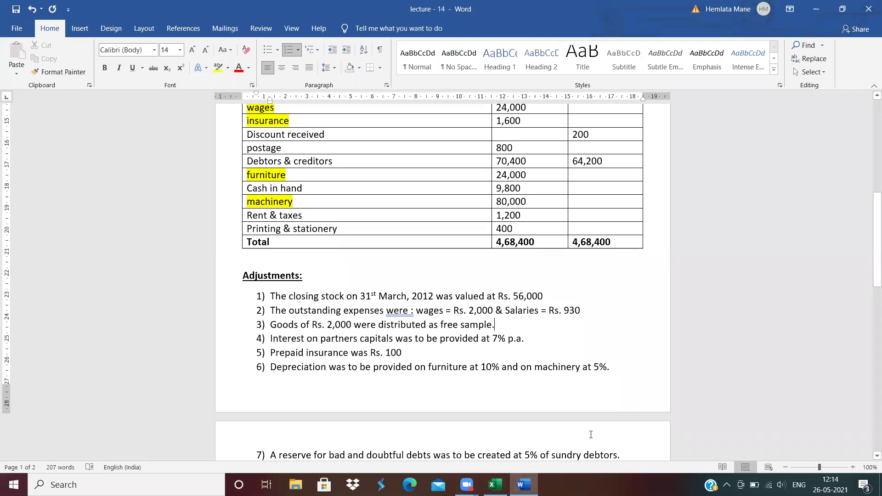
left_click(495, 484)
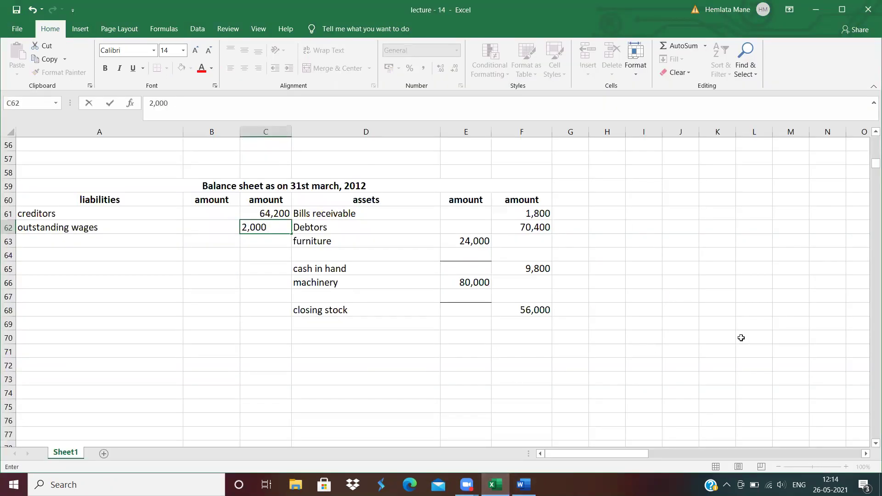
left_click_drag(870, 165, 869, 144)
left_click(46, 187)
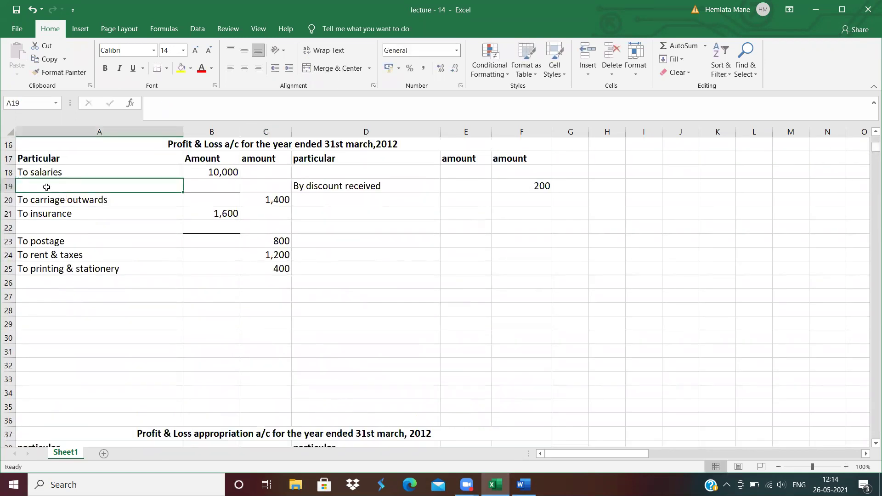
type("(+) ")
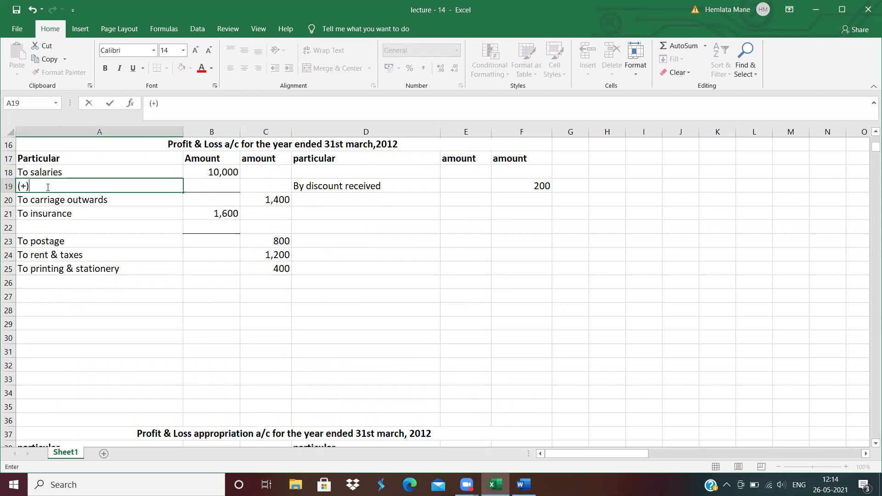
type("outstanding")
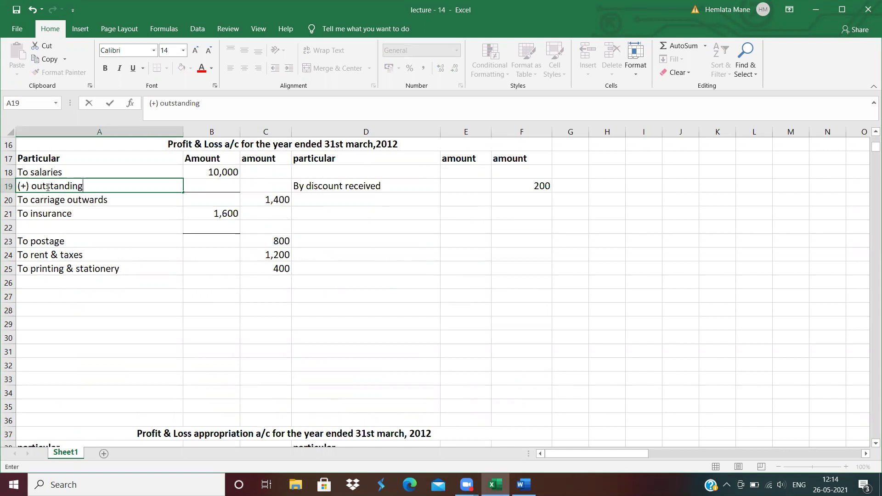
key("Tab")
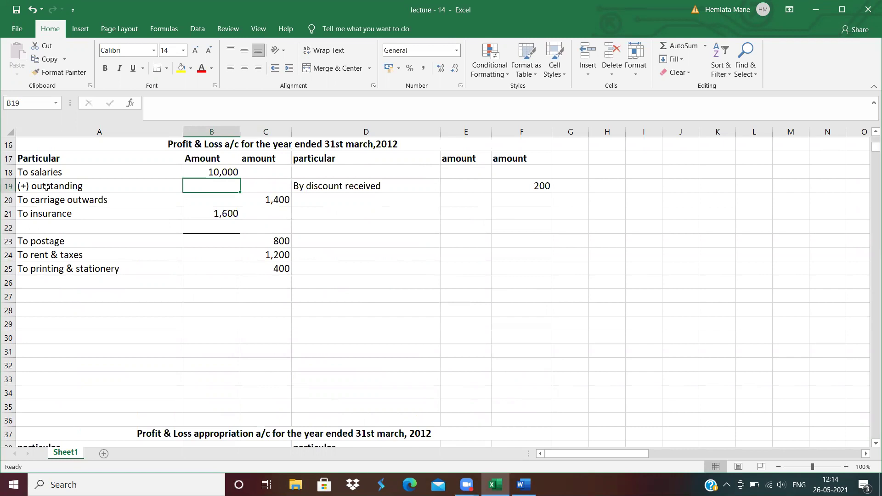
type("930")
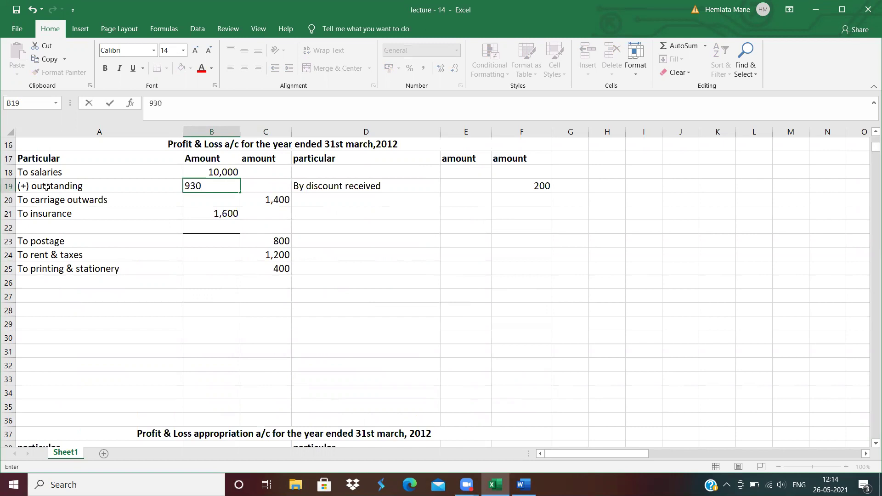
key("Tab")
type("10,930")
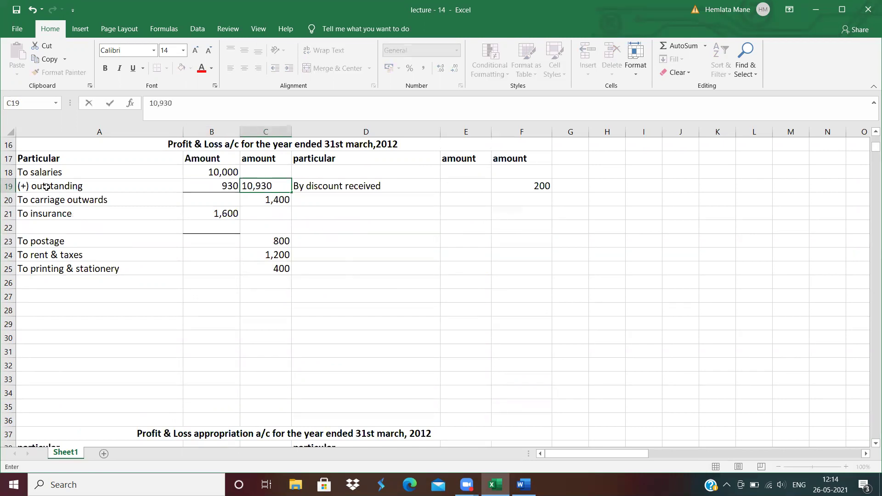
Add an "outstanding salaries" entry of 930 below outstanding wages on the liabilities side of the balance sheet
left_click_drag(871, 148, 869, 164)
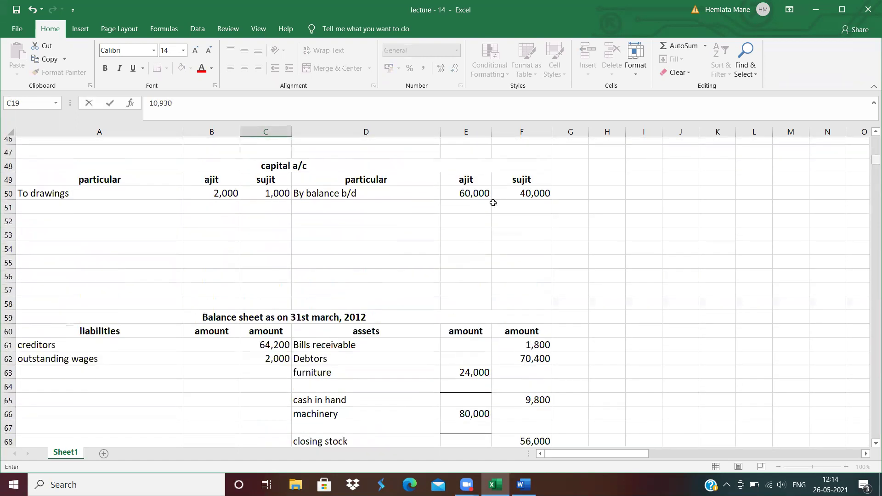
left_click(45, 361)
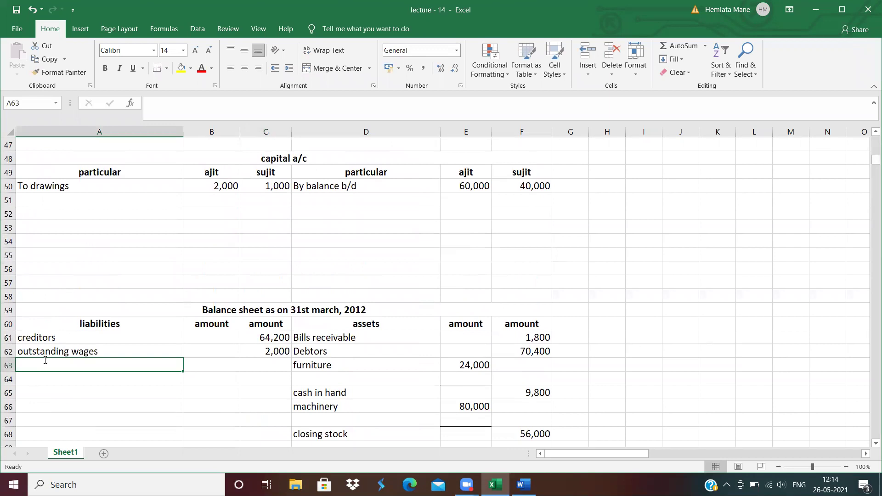
type("outstanding salaries")
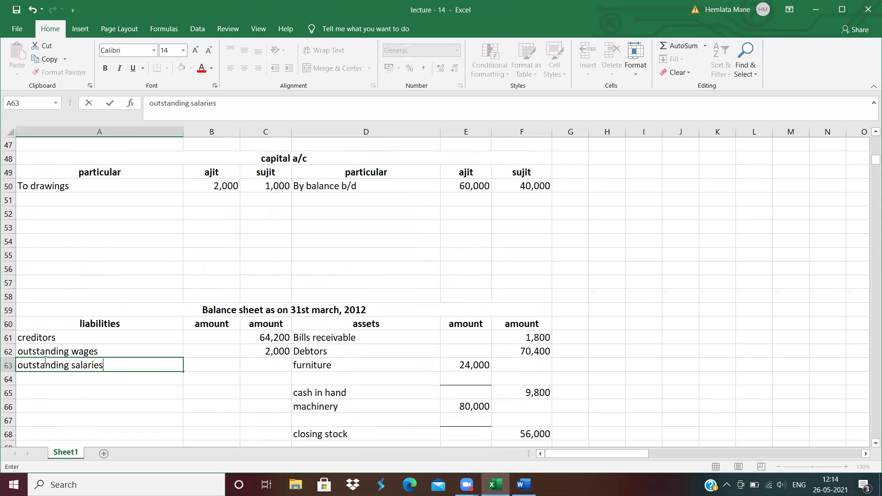
key("Tab")
key("Tab")
type("930")
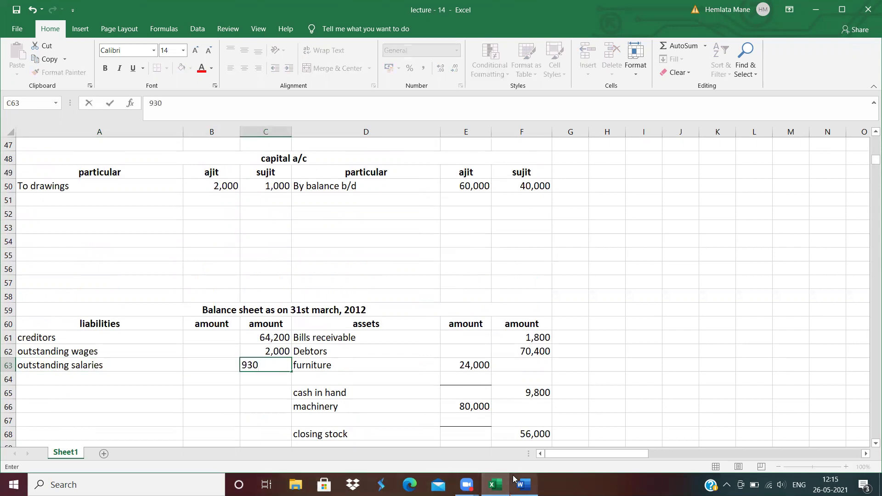
Consult the adjustments in Word, then enter "By goods distributed as free sample" below closing stock in the Excel trading account
left_click(524, 485)
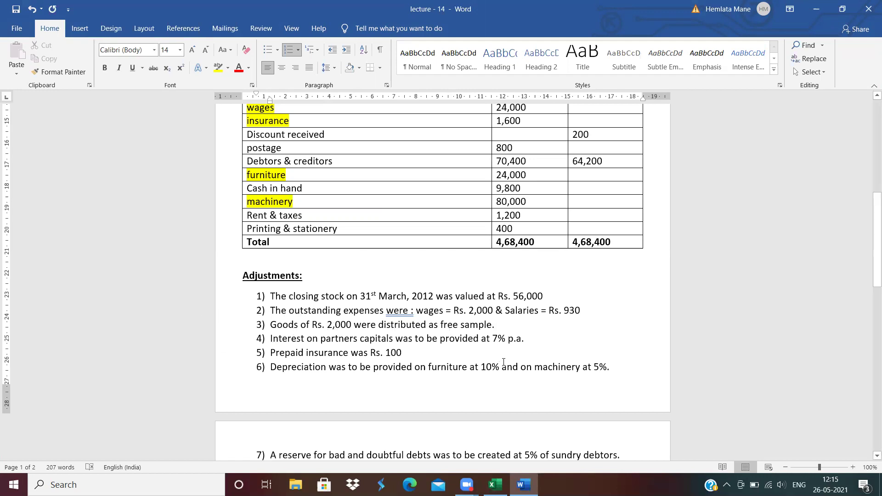
left_click(495, 485)
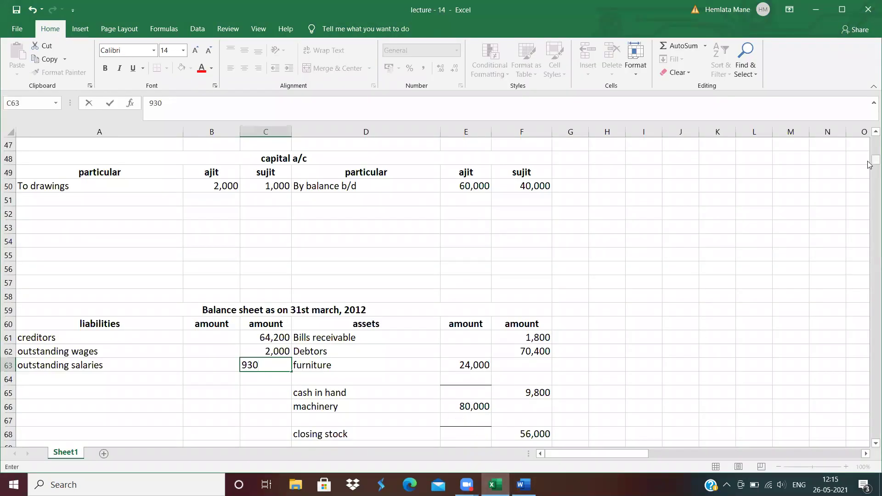
left_click_drag(873, 161, 872, 140)
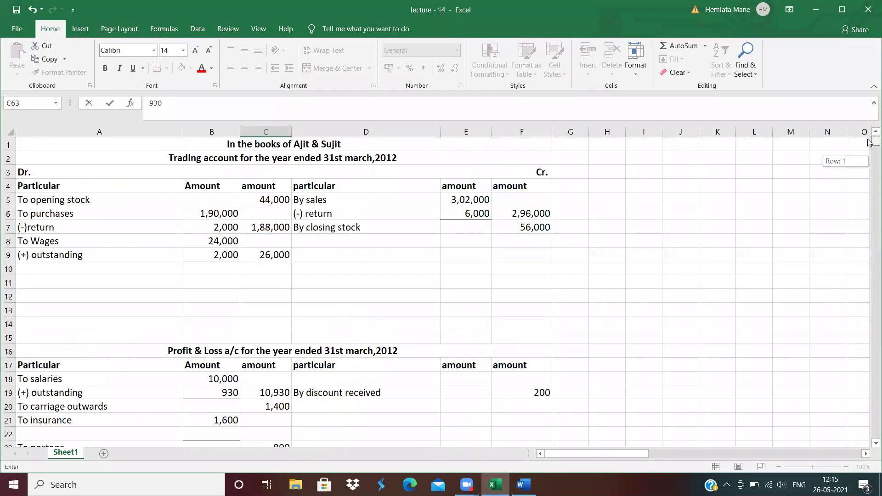
left_click(309, 243)
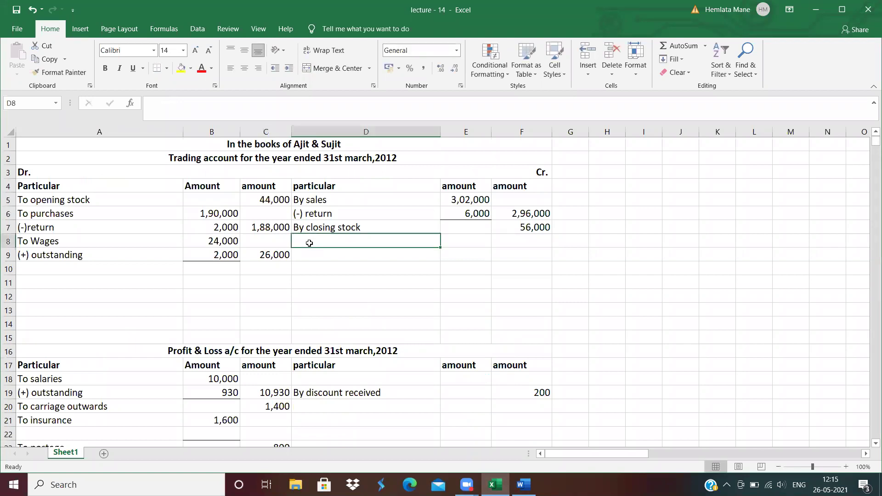
type("By ")
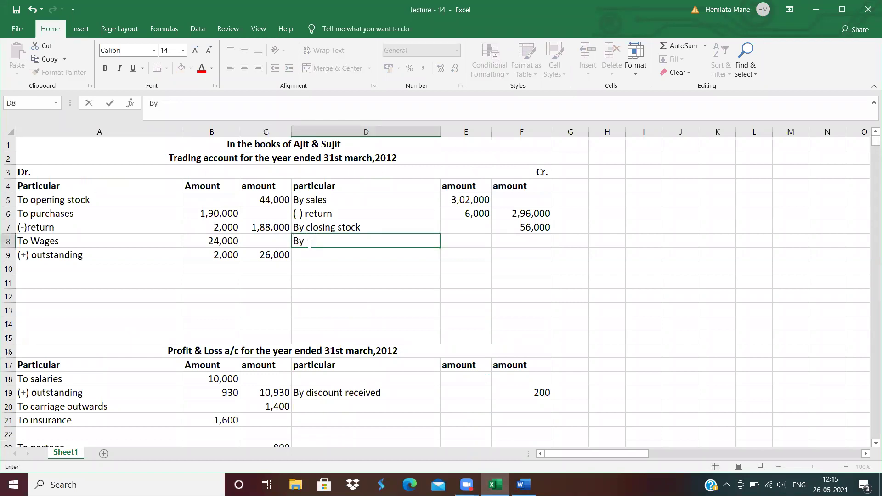
type("goods distribu")
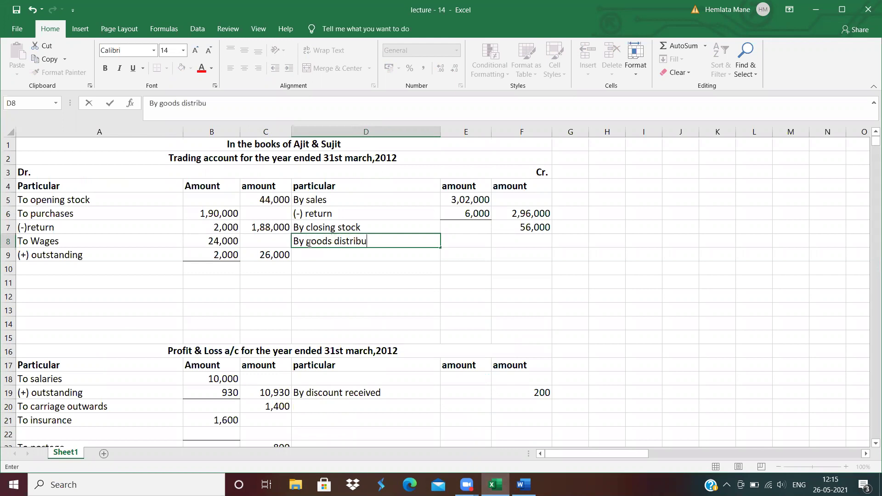
type("ted as free sa")
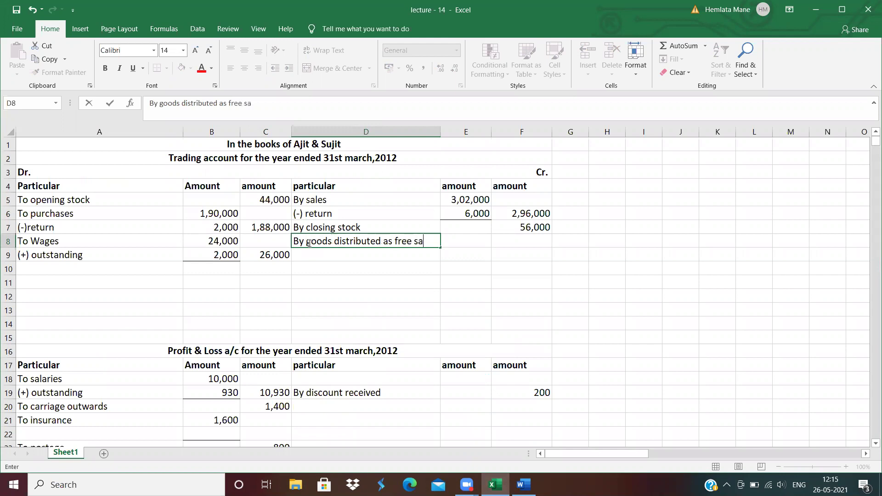
type("mple")
key("Tab")
key("Tab")
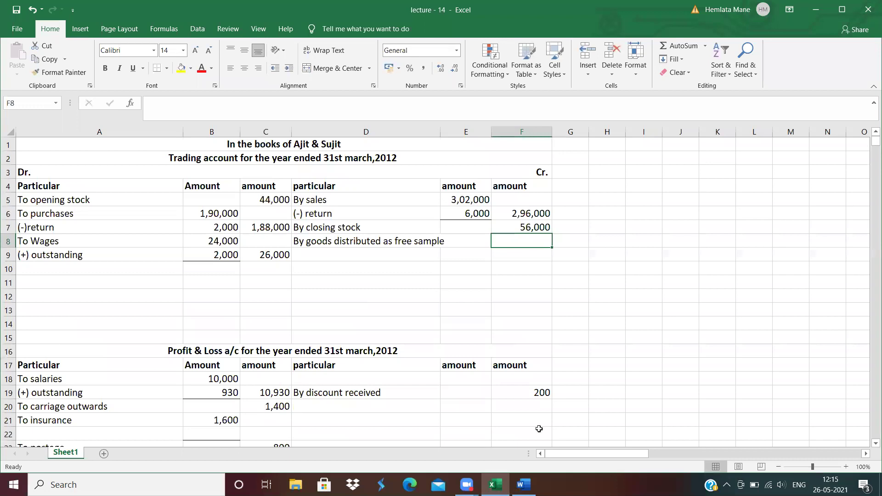
Check the free sample value in Word and enter 2,000 as its amount on the credit side of the Excel trading account
left_click(524, 484)
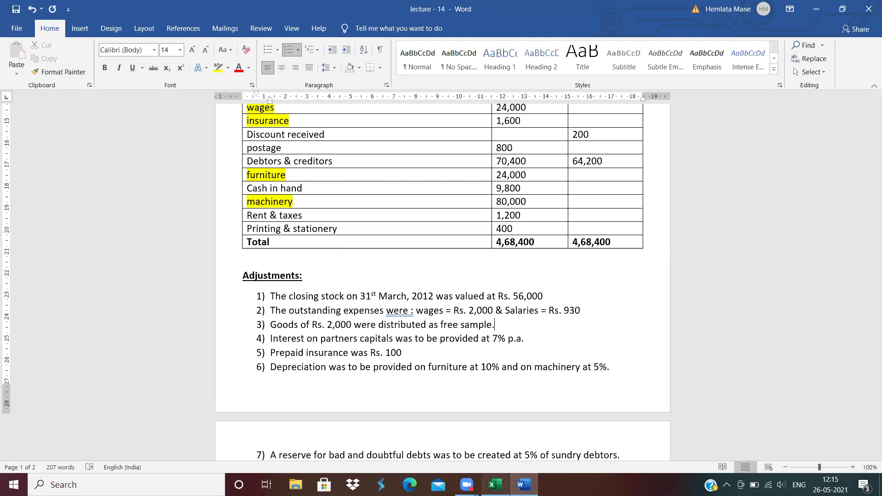
left_click(495, 485)
type("2,00")
key("BackSpace")
key("BackSpace")
type("000")
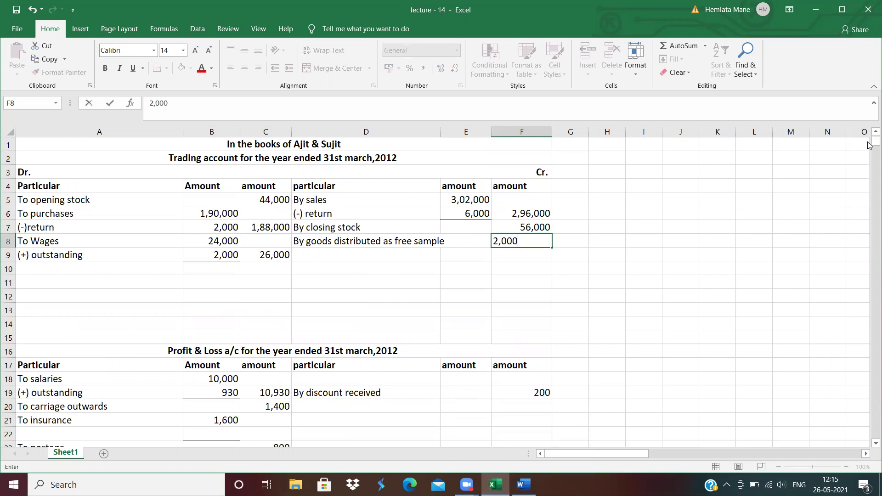
Add a "To advertisement" entry of 2,000 below printing & stationery in the Profit & Loss account
left_click_drag(875, 143, 875, 149)
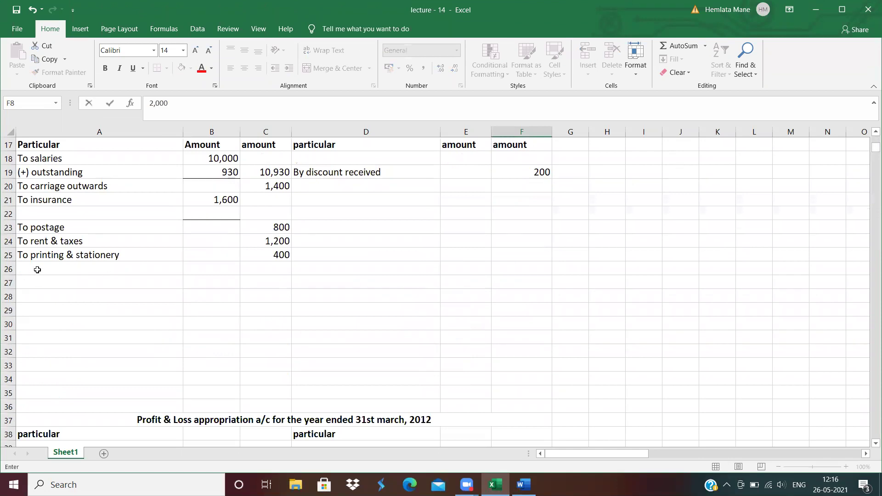
left_click(37, 270)
type("T")
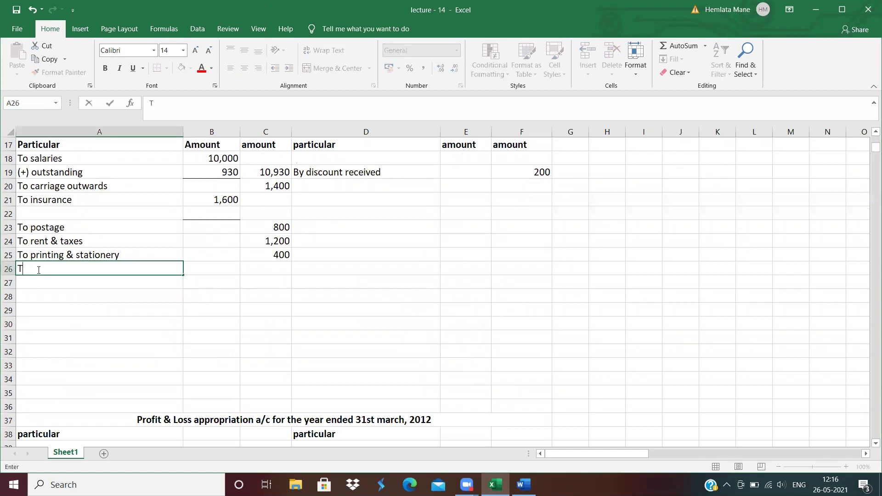
type("o advertisement")
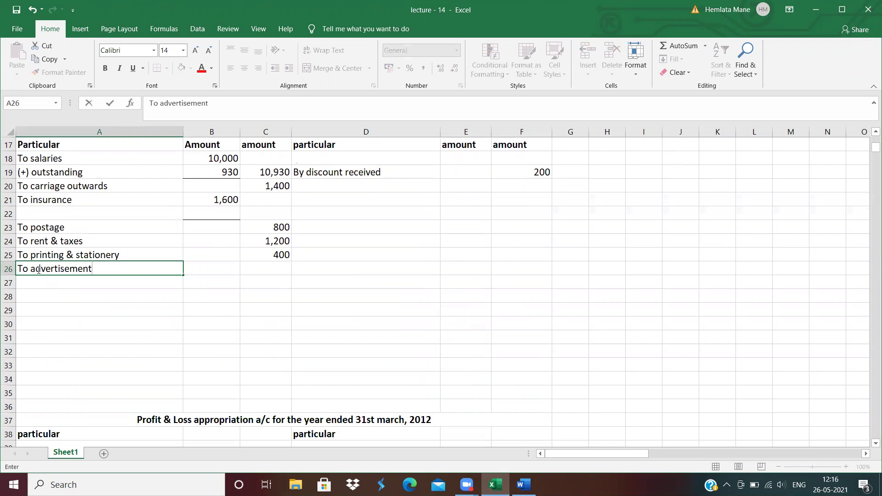
key("Tab")
key("Tab")
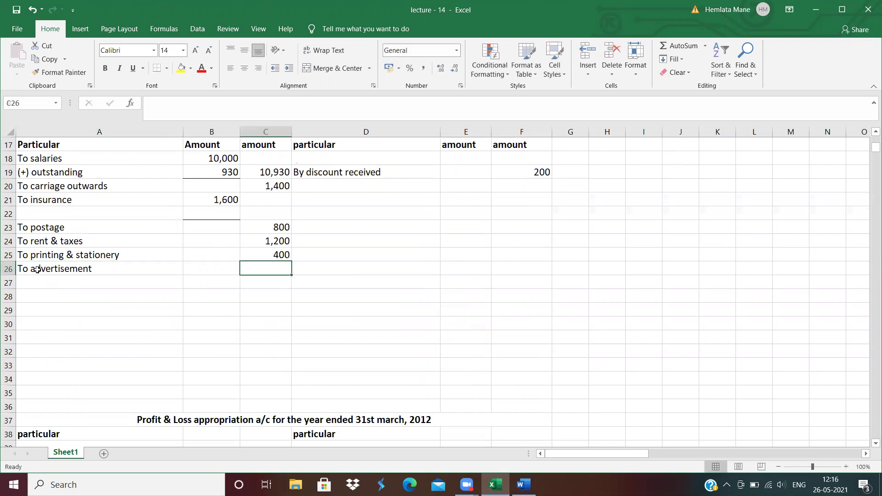
type("2,000")
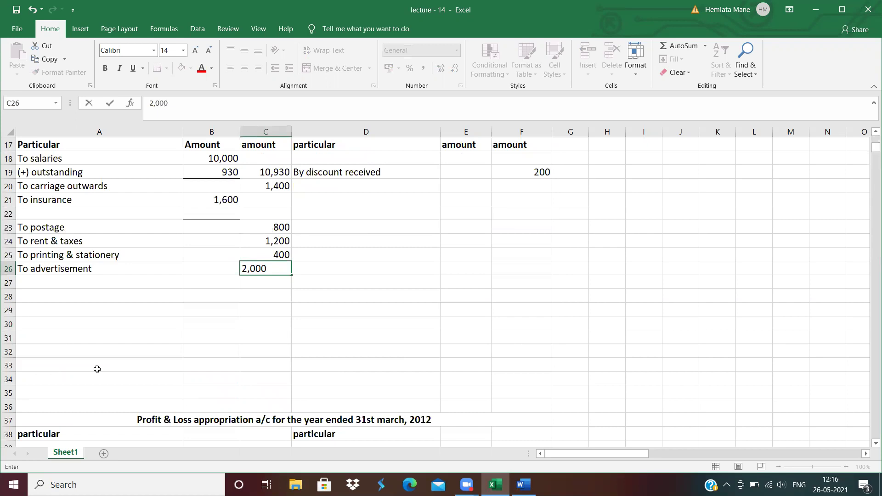
Check the interest on capital adjustment in Word, then enter "By interest on capital" below balance b/d in the Excel capital account
left_click(523, 485)
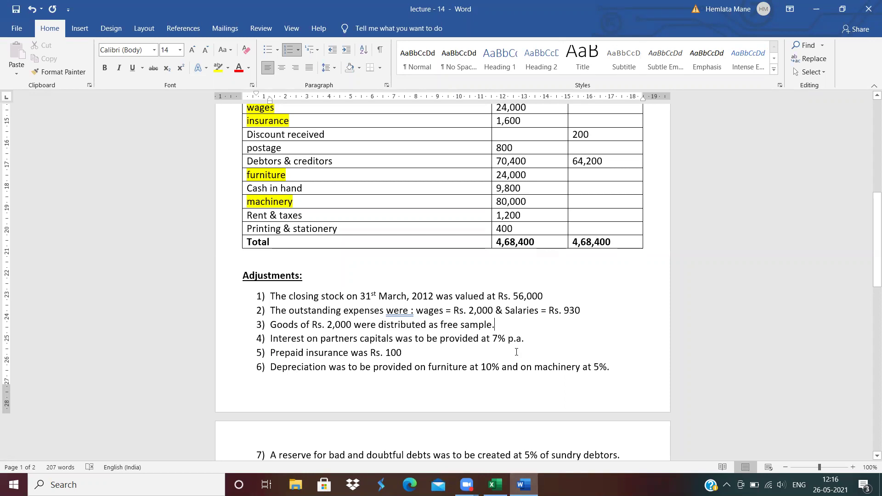
left_click(495, 484)
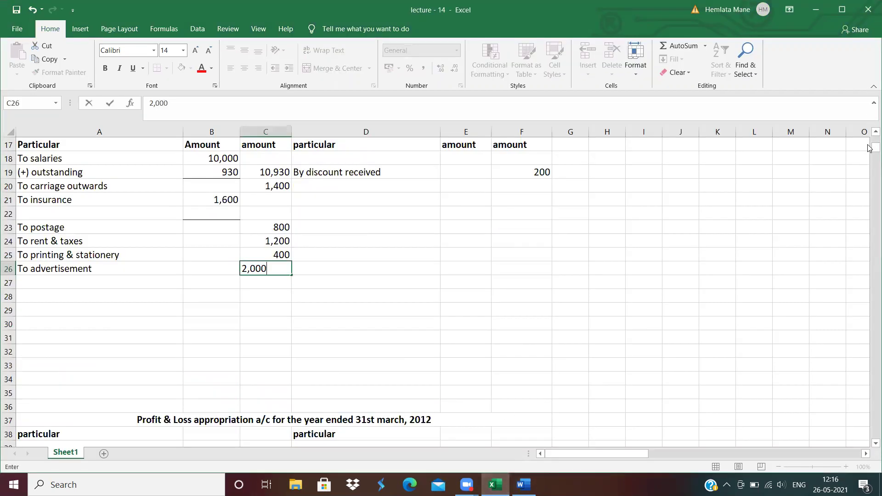
mouse_move(868, 150)
left_mouse_down()
mouse_move(869, 166)
mouse_move(868, 156)
left_mouse_up()
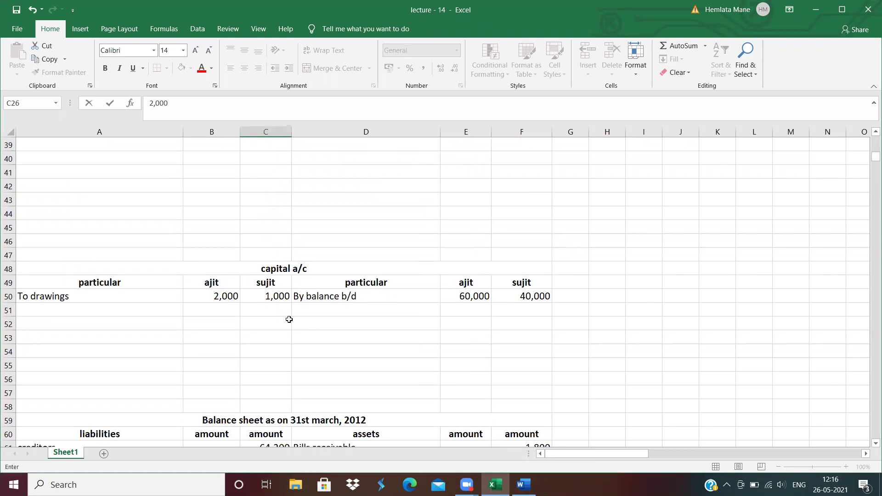
left_click(303, 308)
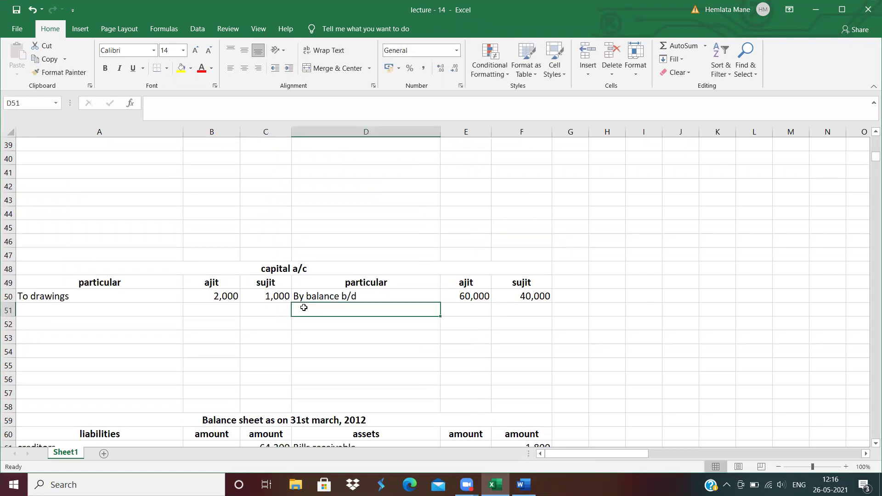
type("By ")
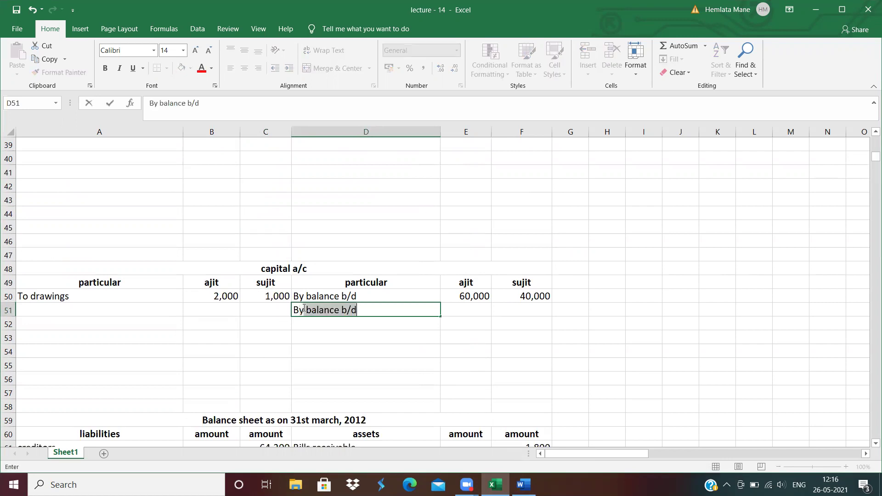
type("intere")
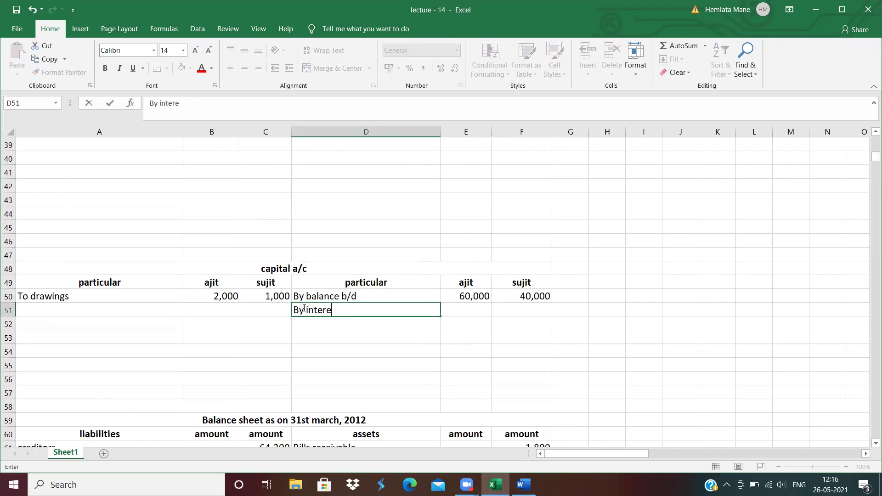
type("st on capital")
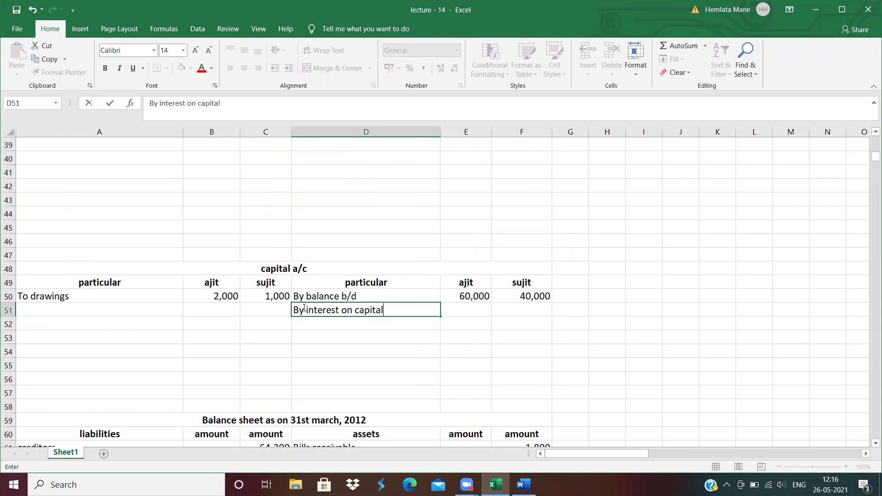
Enter interest on capital of 4,200 for the first partner and 2,800 for the second in the capital account
key("Tab")
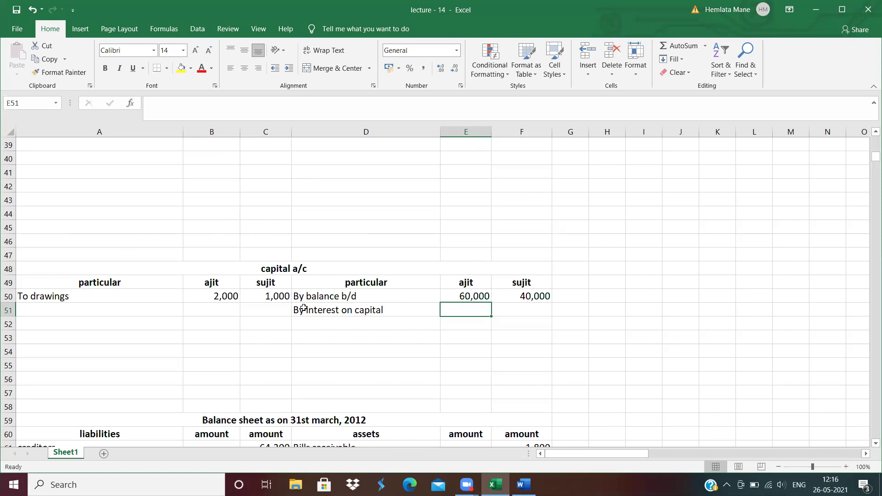
type("4,")
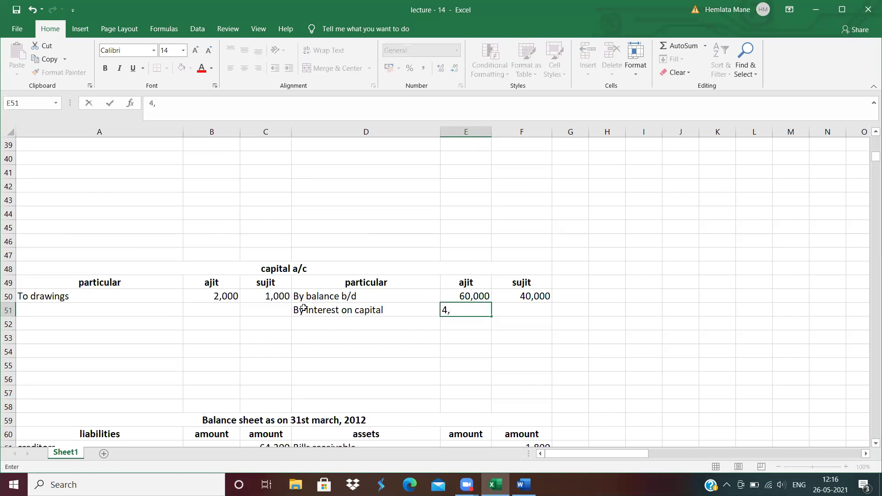
type("200")
key("Tab")
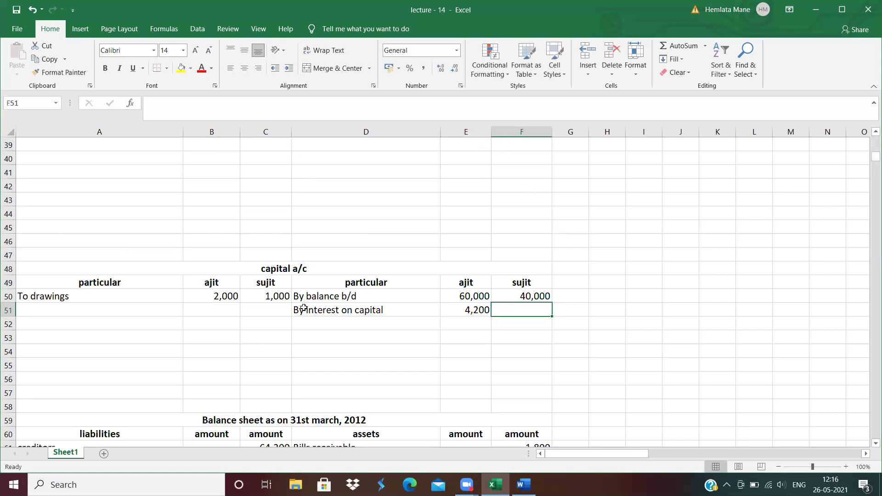
type("2,800")
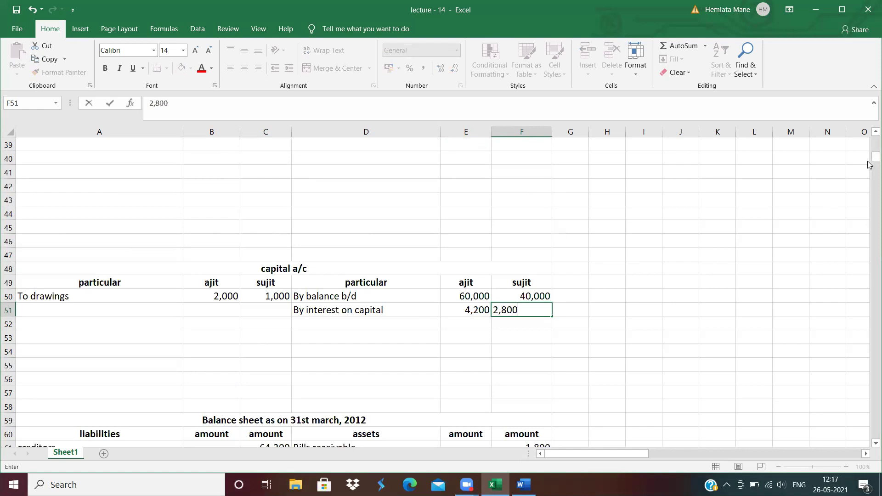
Enter "To interest on capital" as the first debit-side particular of the Profit & Loss appropriation account
left_click_drag(869, 158, 868, 157)
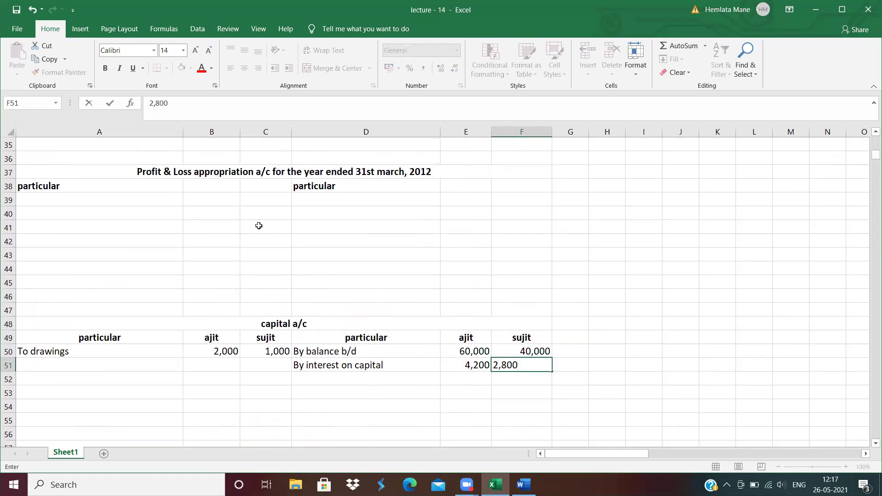
left_click(37, 198)
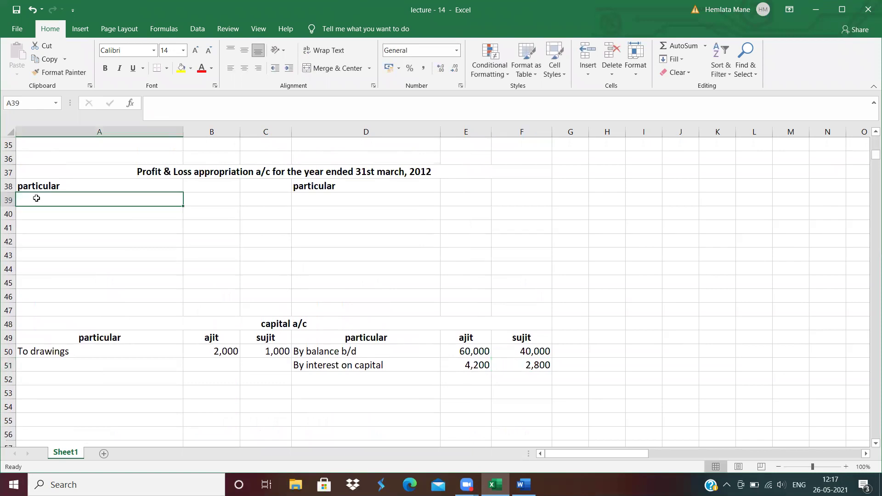
type("T")
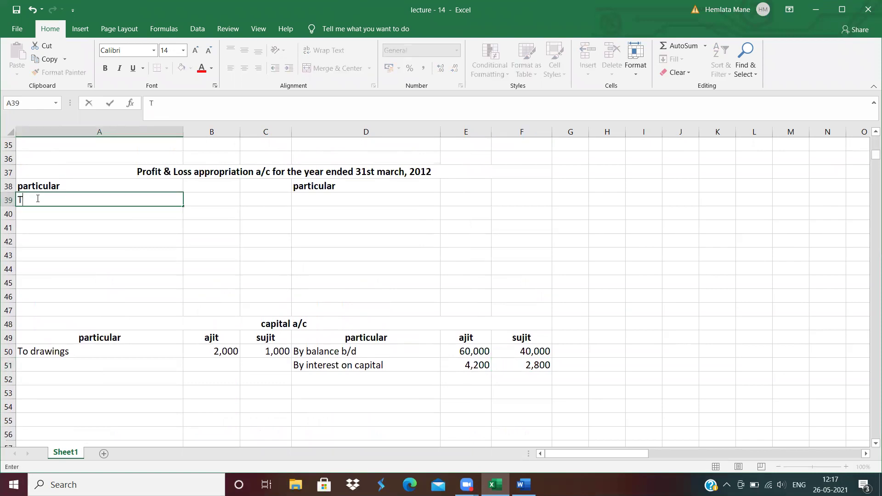
type("o interest on capital")
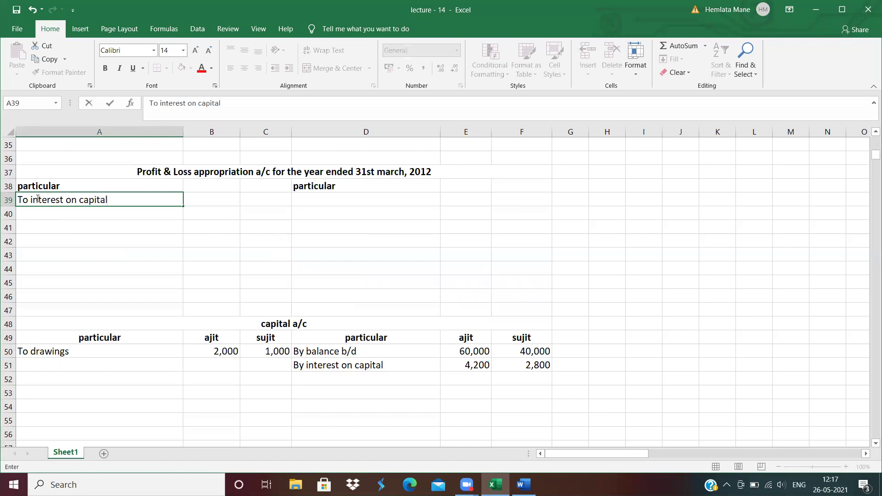
key("Return")
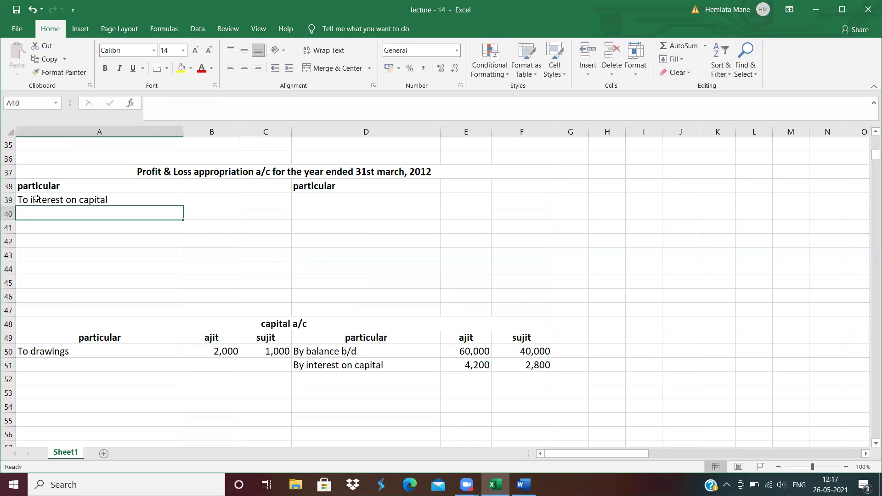
Add the first partner's name below "To interest on capital" with 4,200 in the inner amount column
type("Ajit")
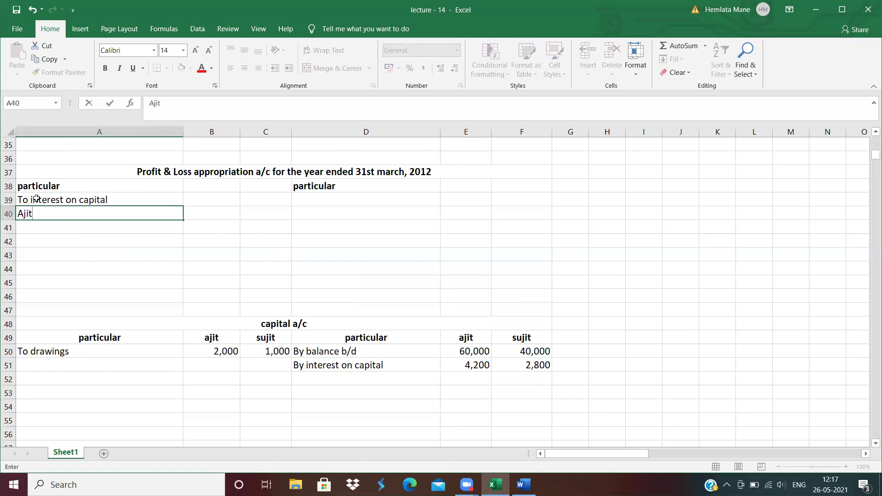
key("Tab")
type("4,200")
key("Return")
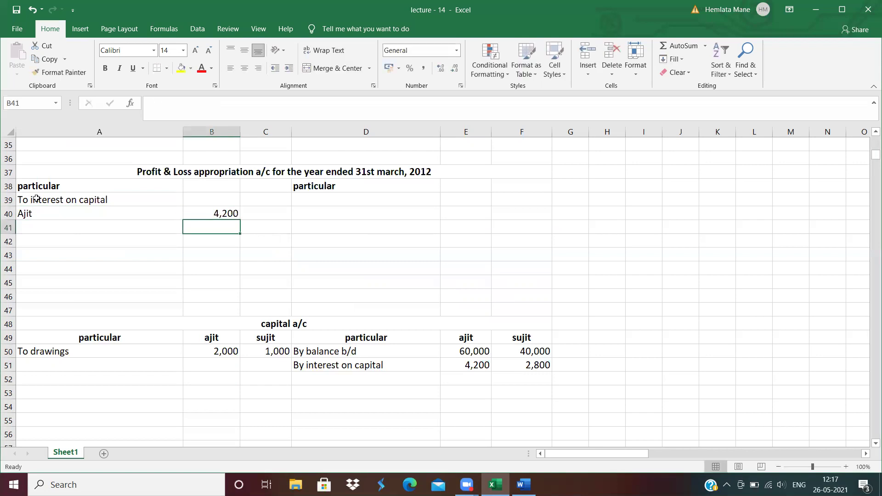
Add the second partner's name with 2,800 in the inner column and the combined interest of 7,000 in the outer column
key("Left")
type("su")
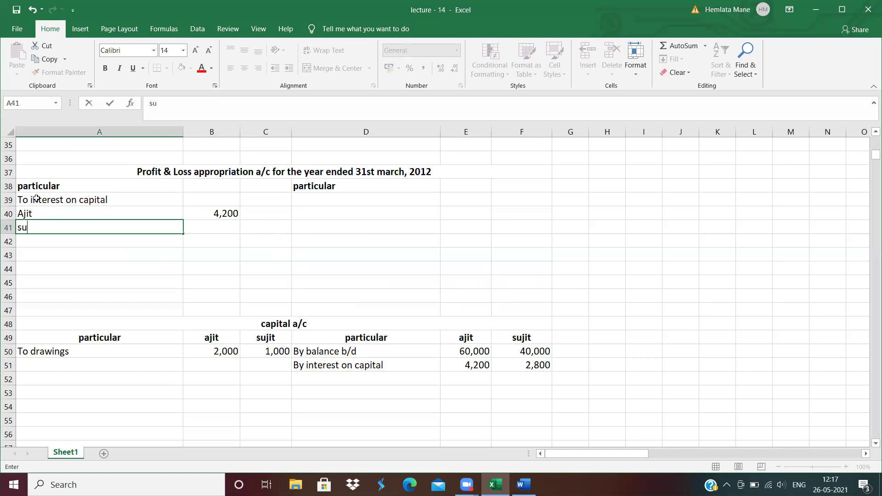
type("jit")
key("Right")
type("2,800")
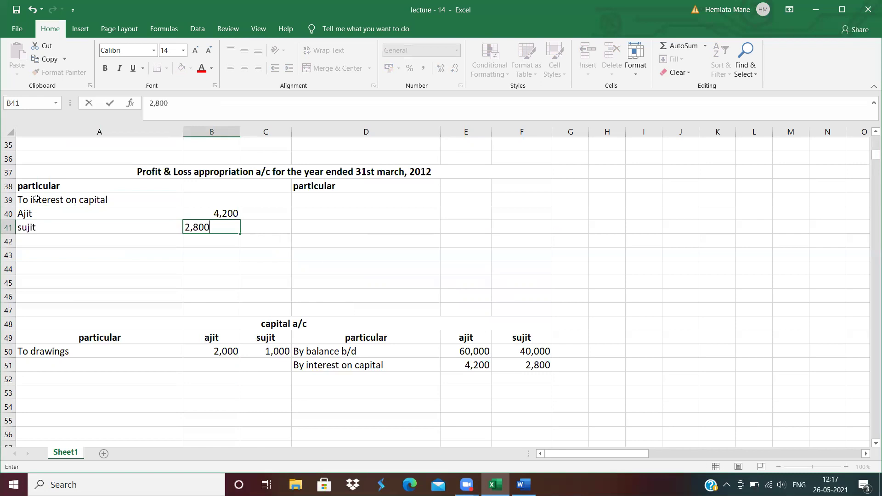
key("Right")
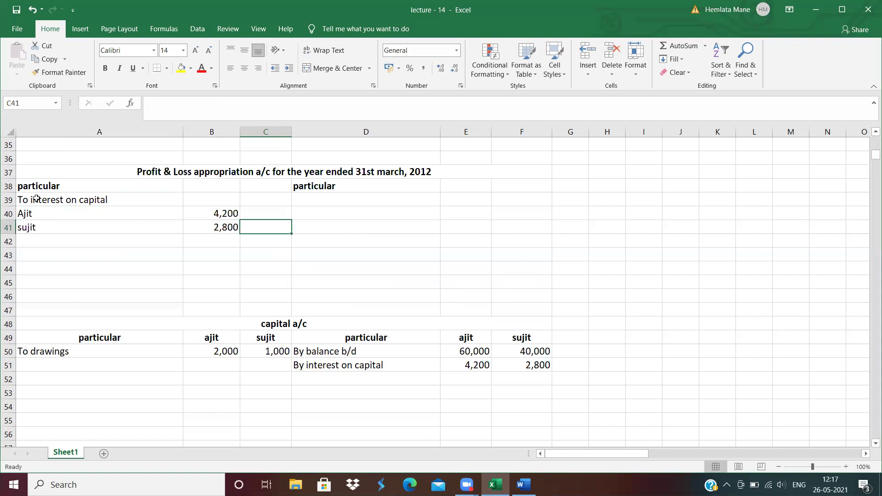
type("7,000")
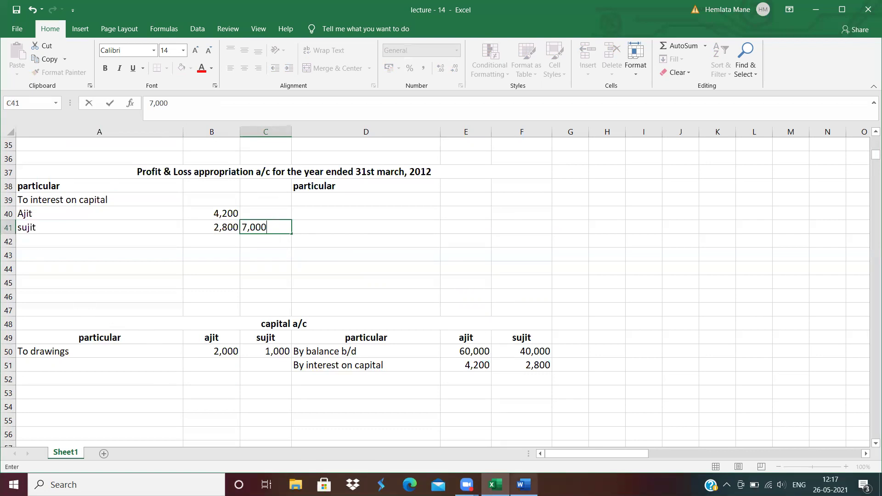
Check the prepaid insurance in Word, then enter "(-) prepaid" 100 below insurance in the Excel Profit & Loss account, with 1,500 as net amount
left_click(524, 485)
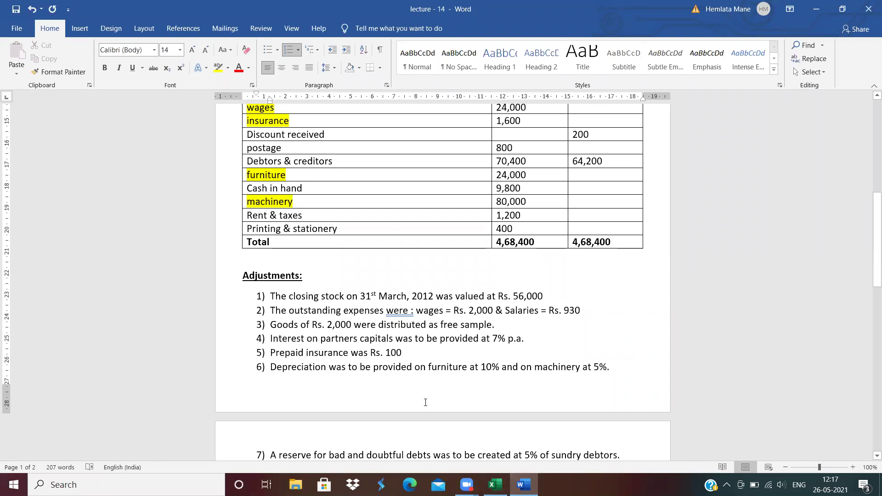
left_click(495, 485)
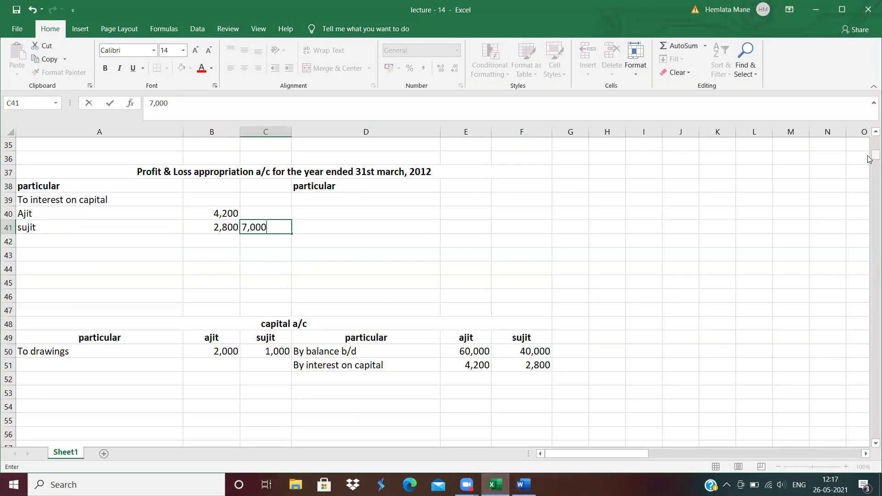
scroll(868, 156, "up", 11)
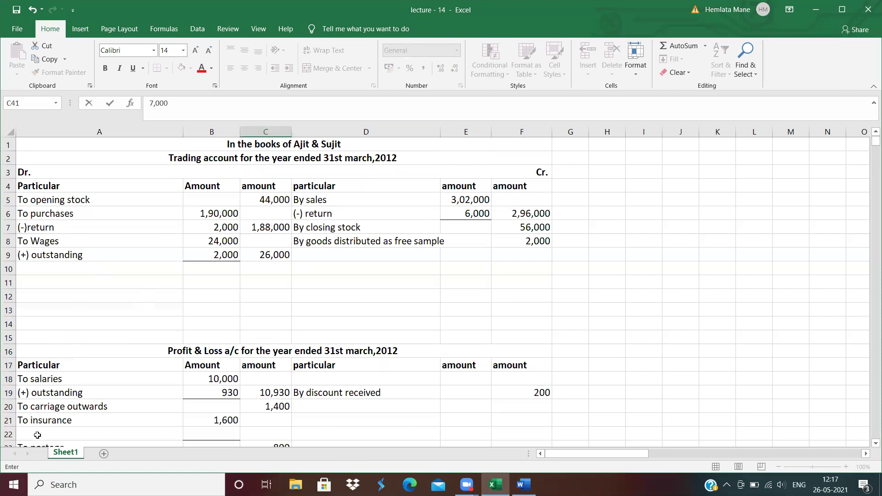
left_click(37, 435)
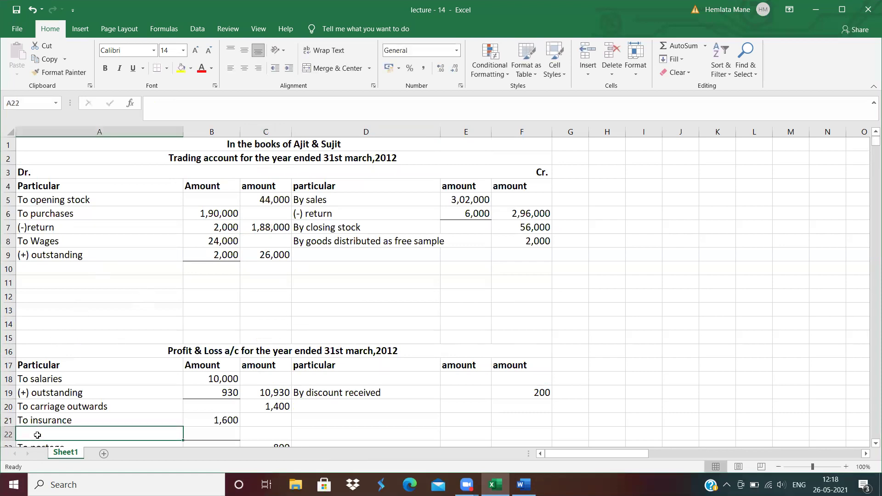
type("(-) prepaid")
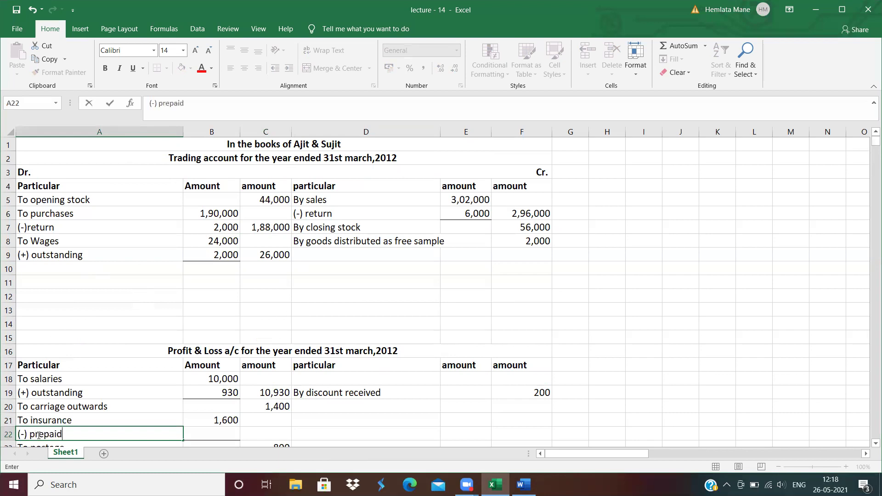
key("Tab")
type("100")
key("Tab")
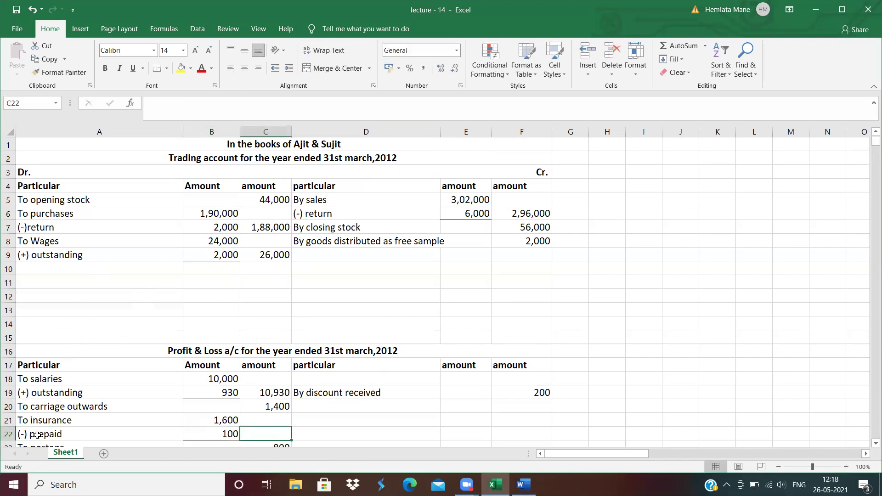
type("1,500")
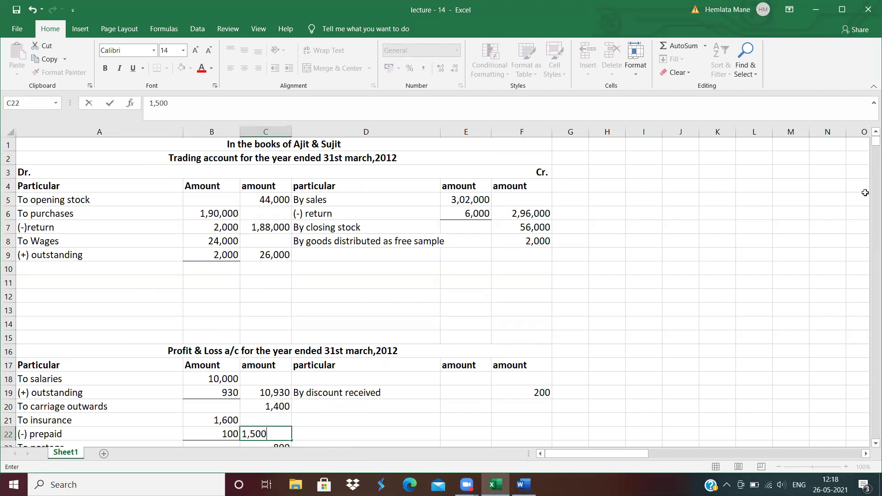
Add a "pre-paid insurance" entry of 100 below closing stock on the assets side of the balance sheet
scroll(869, 145, "down", 6)
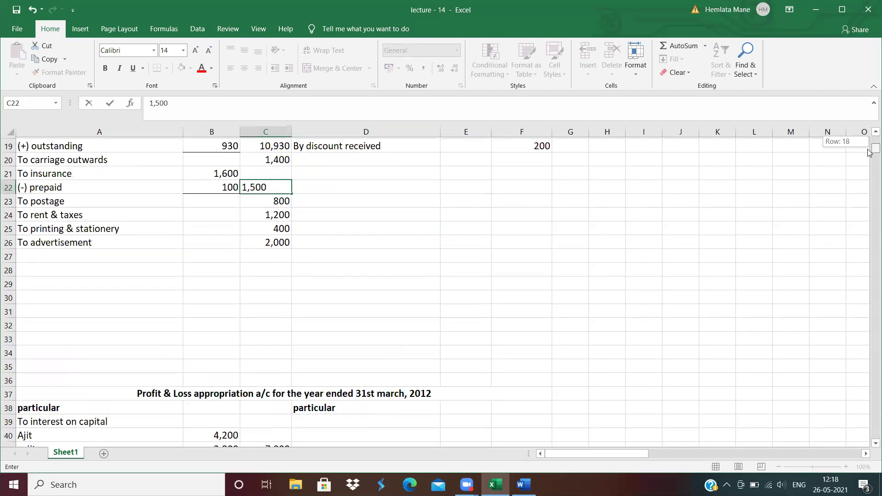
left_click_drag(868, 153, 869, 168)
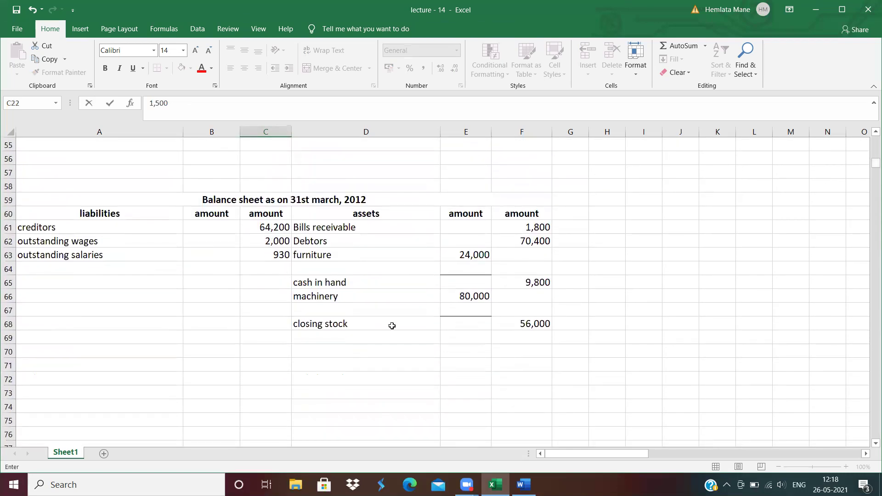
left_click(307, 335)
type("pre-paid insurance")
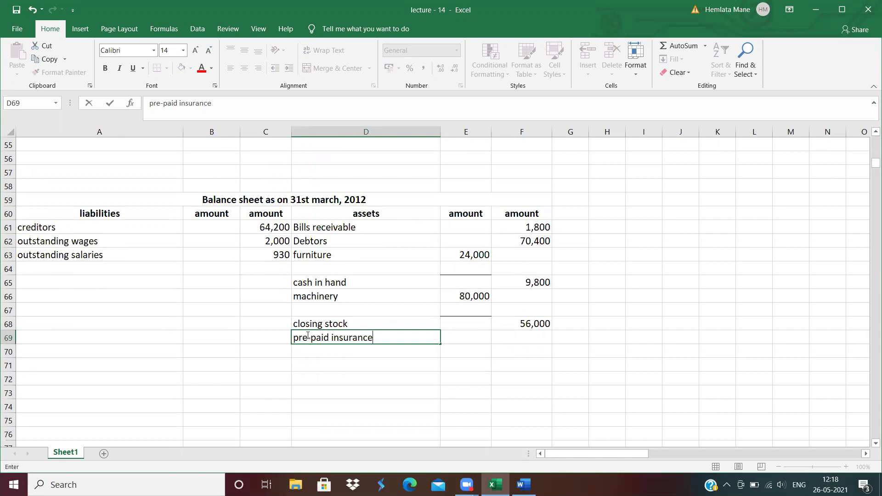
key("Tab")
key("Tab")
type("100")
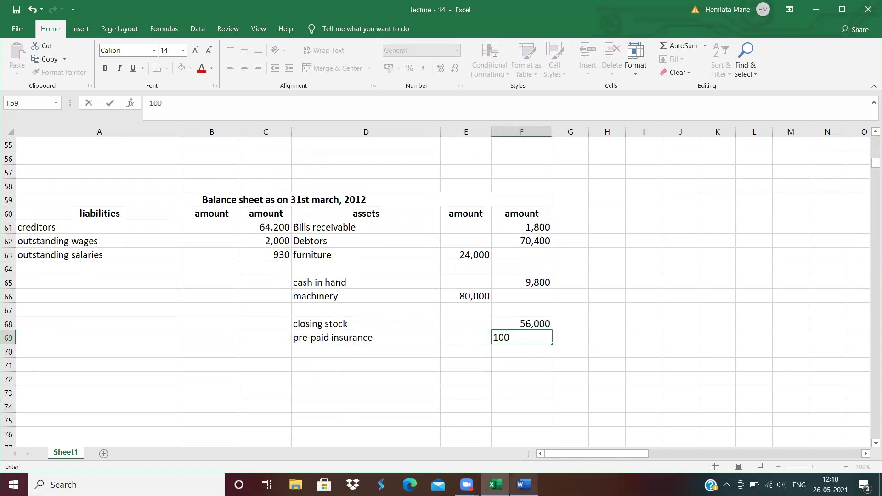
Check the furniture depreciation rate in Word, then enter "(-) depre" 2,400 below furniture in the Excel balance sheet, with 21,600 as net amount
left_click(523, 485)
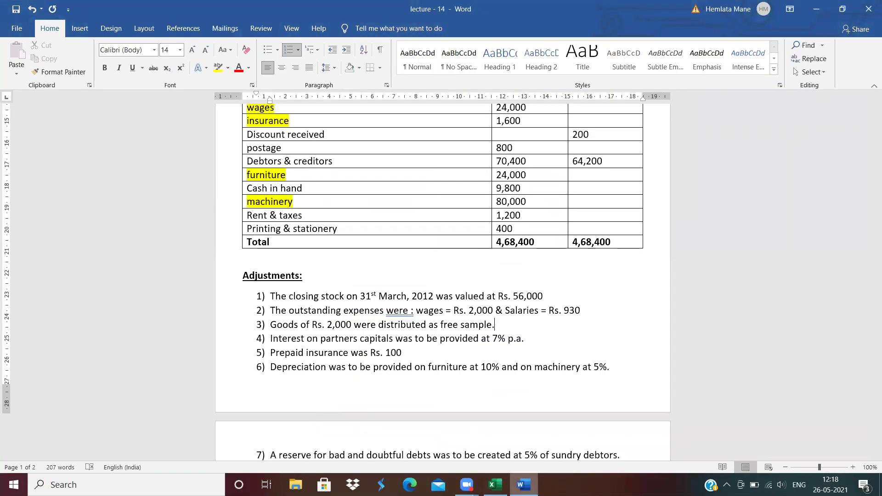
left_click(495, 485)
left_click(304, 270)
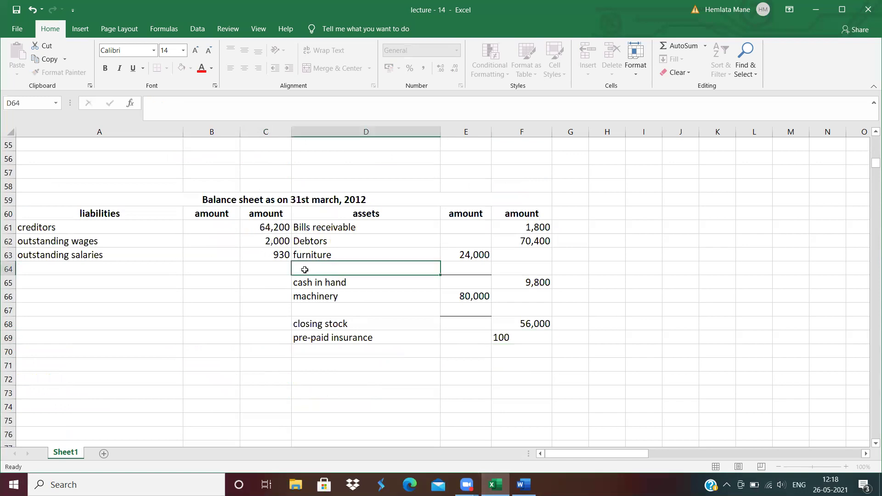
type("(-")
type(") depre")
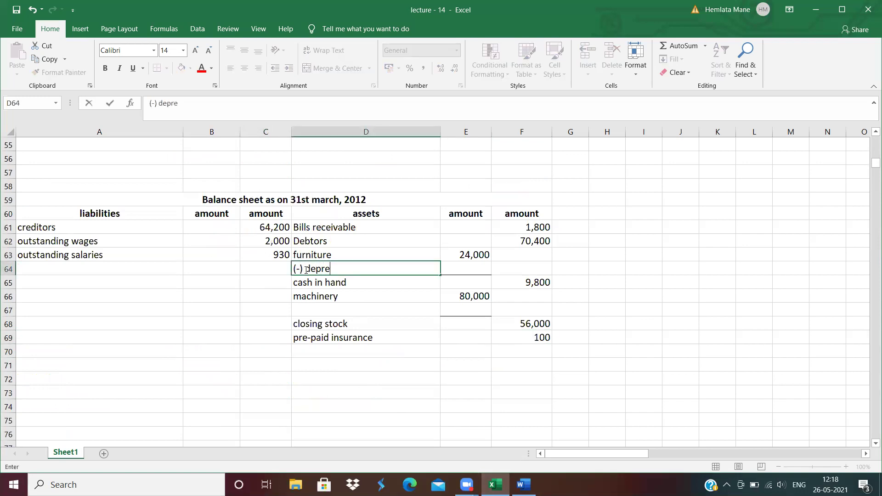
key("Tab")
type("2,400")
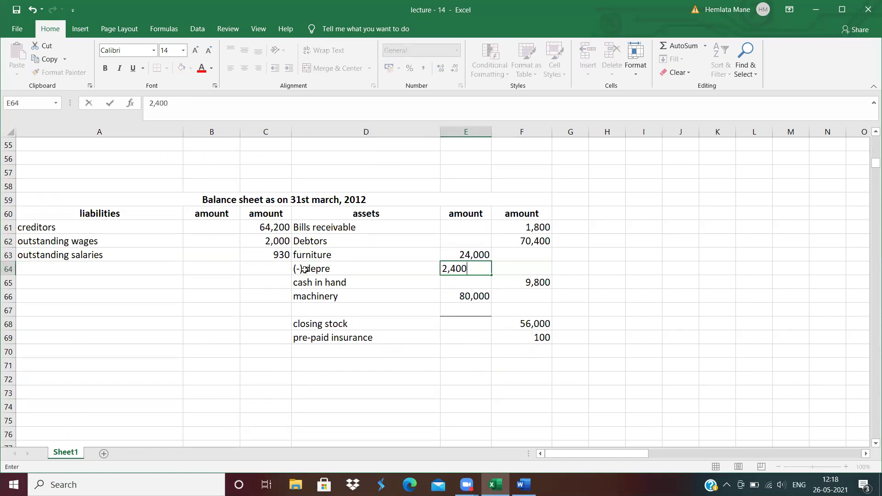
key("Tab")
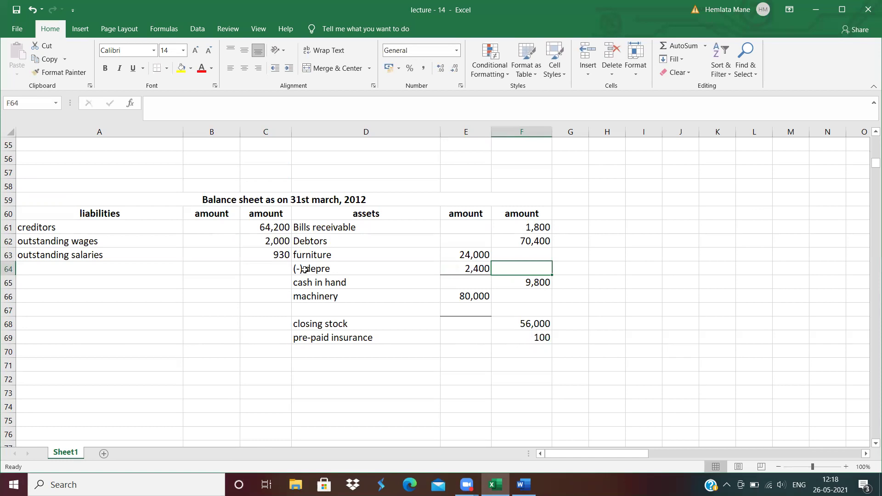
type("21,600")
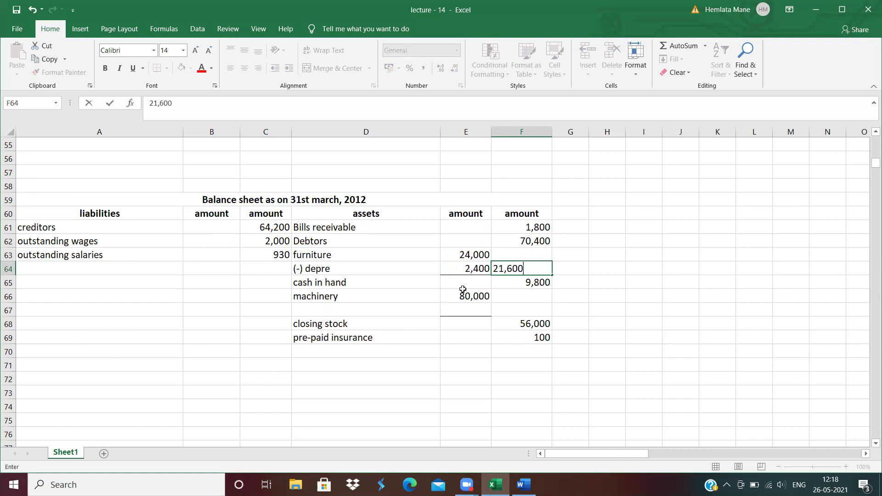
Add "To depre on furniture" with 2,400 in the outer amount column below advertisement in the Profit & Loss account
left_click_drag(871, 166, 870, 153)
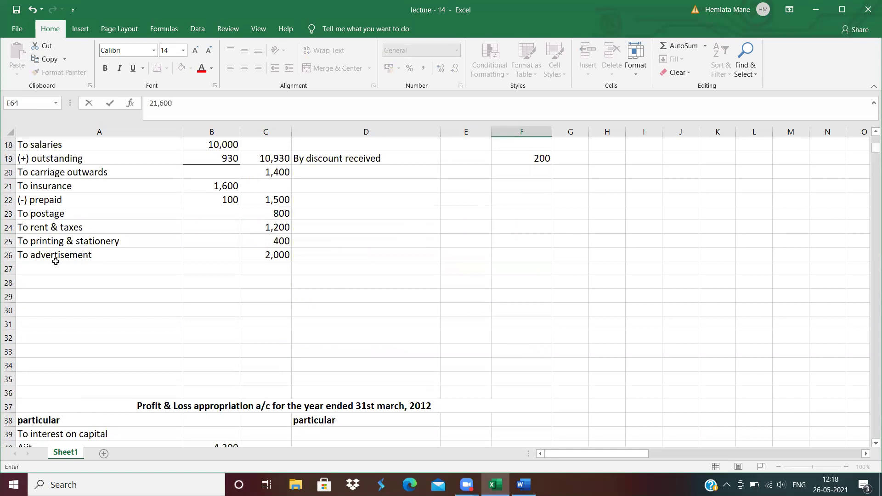
left_click(43, 267)
type("T")
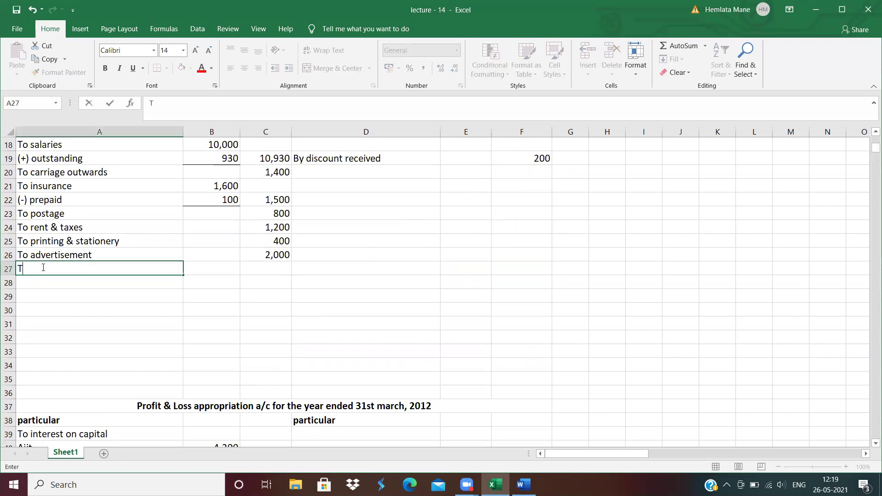
type("o depre on furniture")
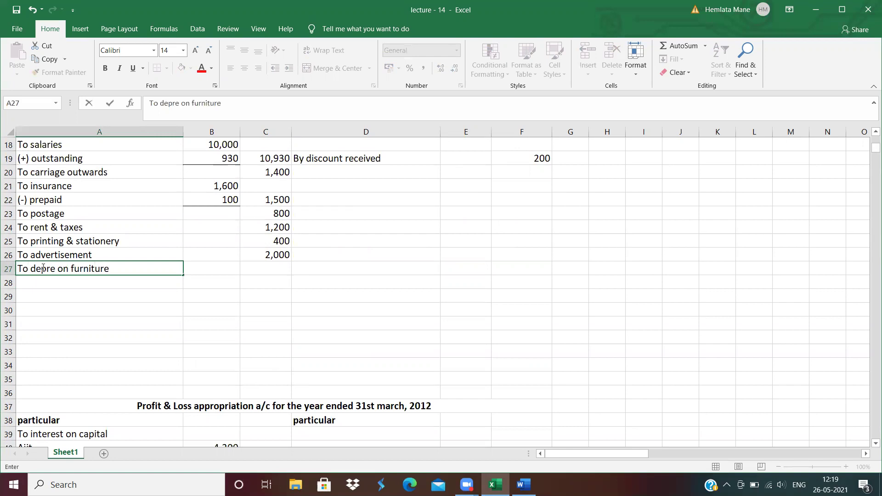
key("Tab")
key("Tab")
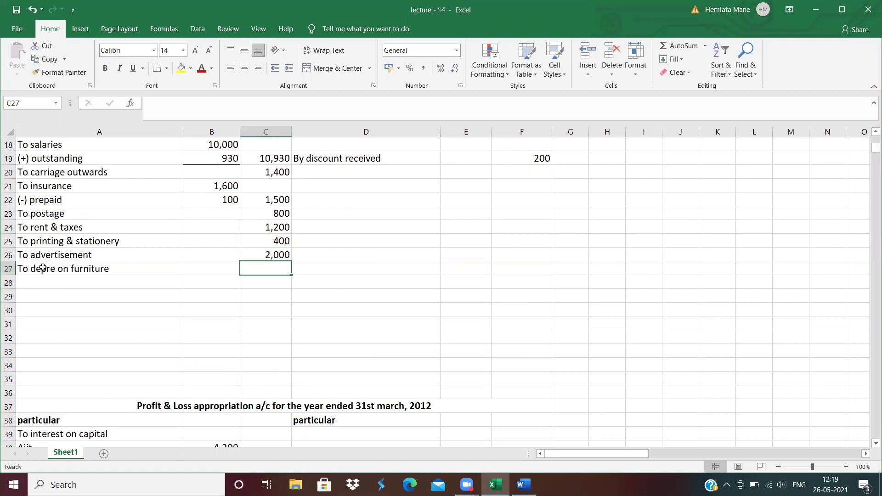
type("2,400")
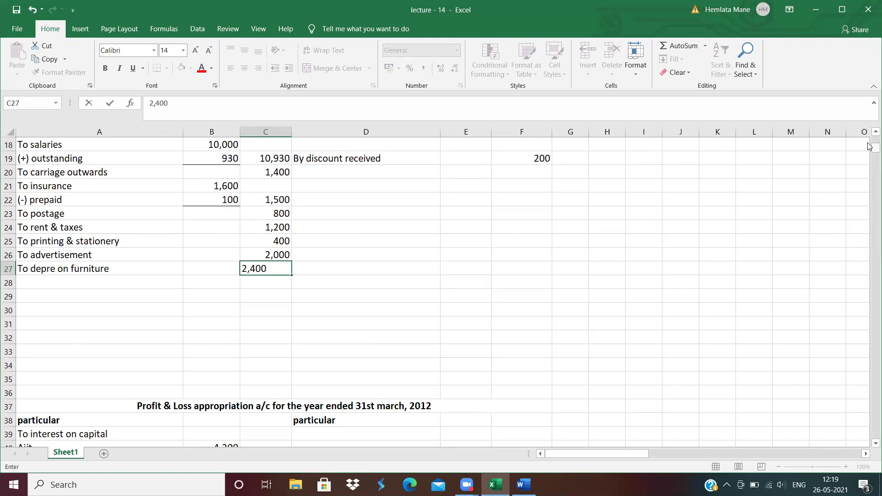
Enter "(-) depre" 4,000 below machinery in the balance sheet, checking the rate in Word, with 76,000 as net amount
scroll(870, 149, "down", 13)
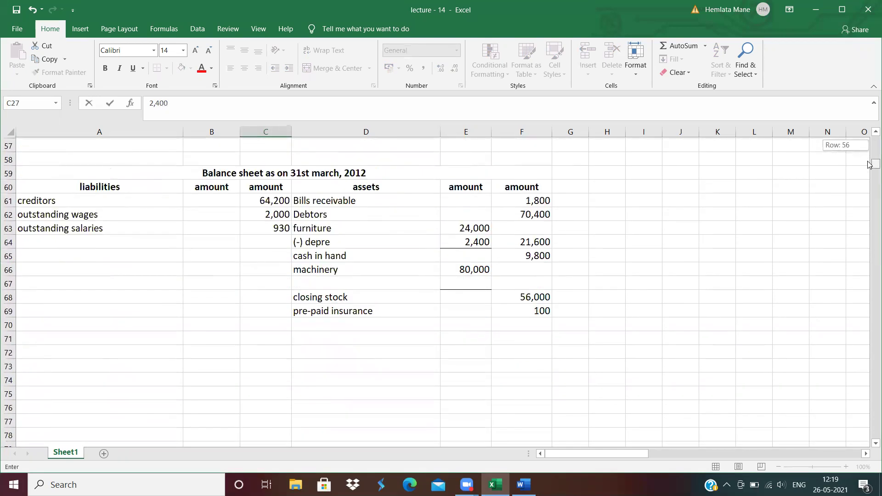
left_click(313, 284)
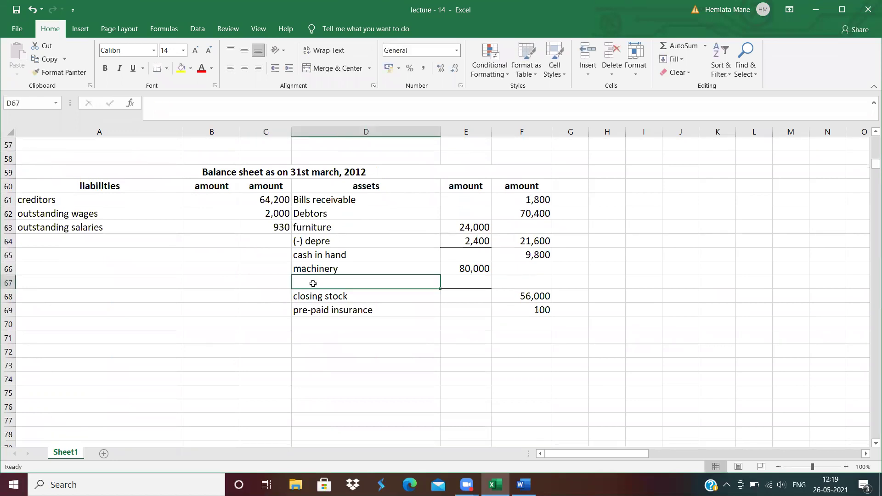
type("(-) depre")
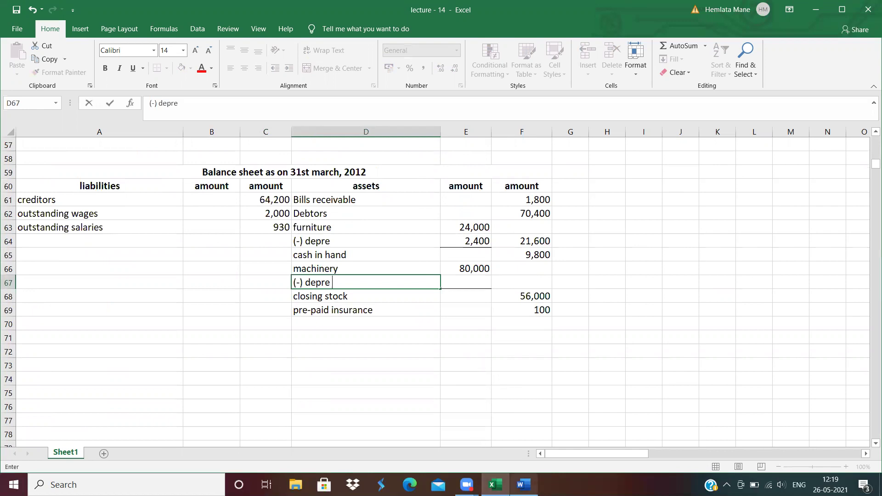
left_click(524, 485)
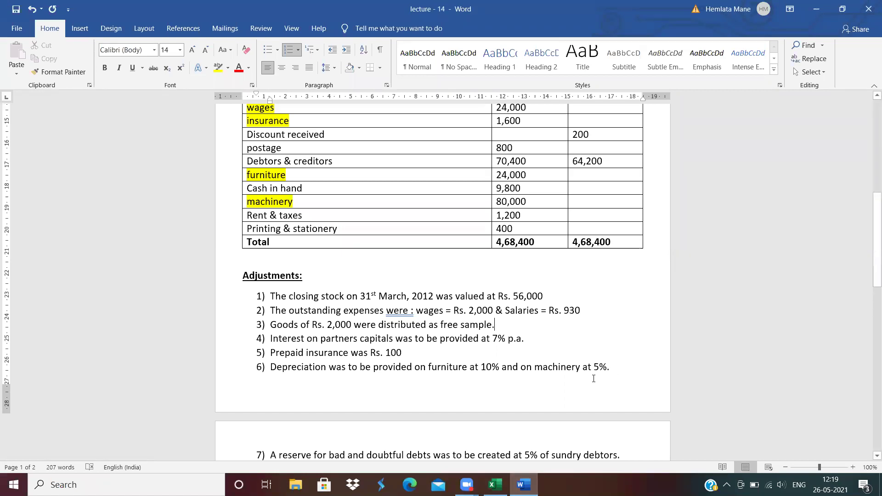
left_click(495, 484)
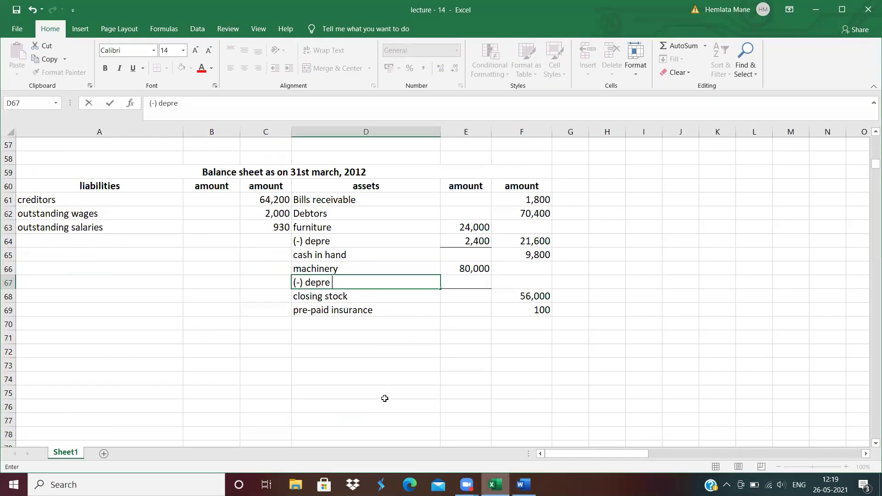
left_click(463, 284)
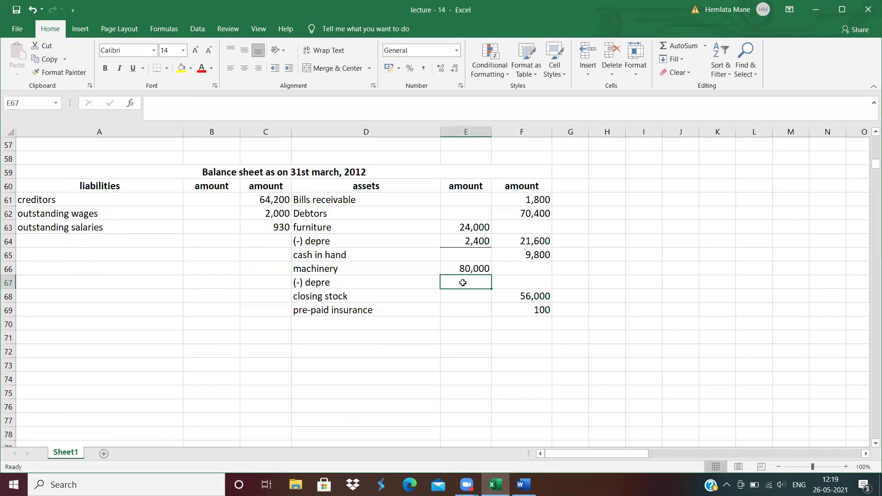
type("4,000")
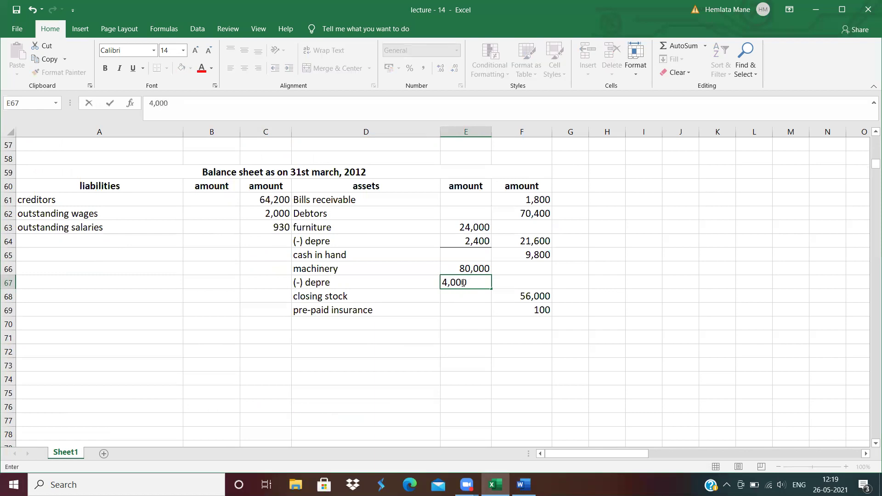
key("Tab")
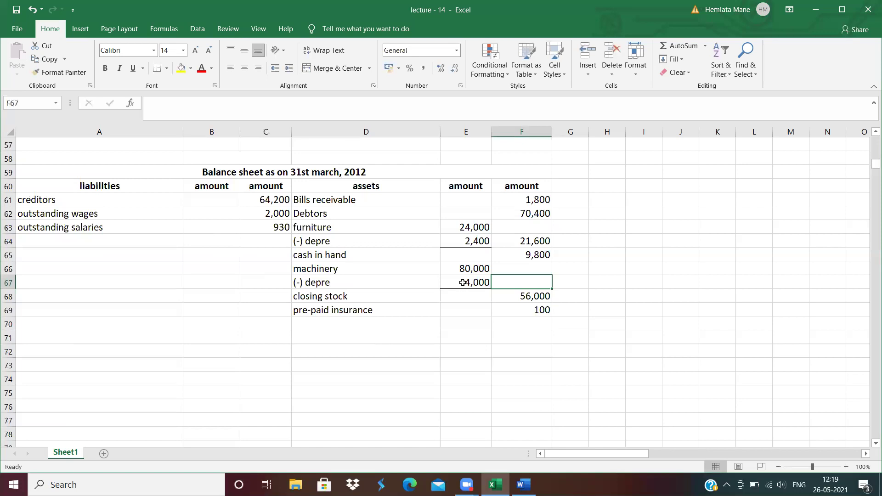
type("76,")
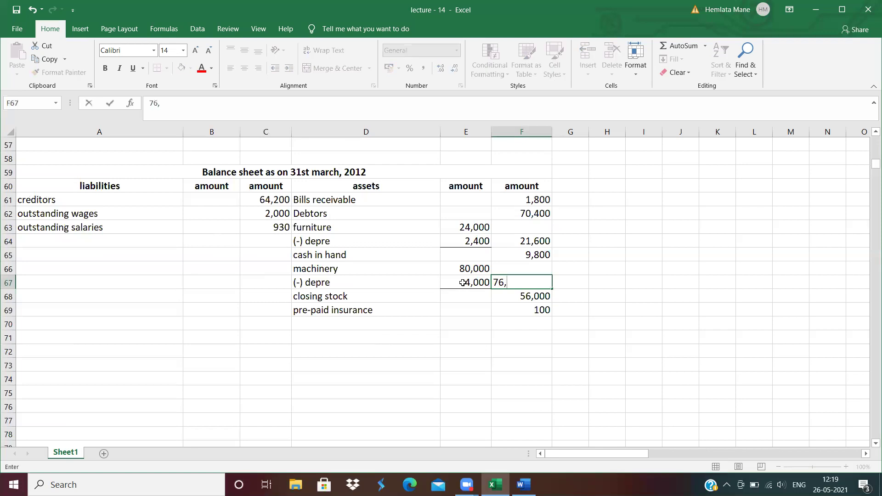
type("000")
Add "To depre on machinery" with 4,000 in the outer amount column below the furniture depreciation in the Profit & Loss account
left_click_drag(870, 165, 869, 147)
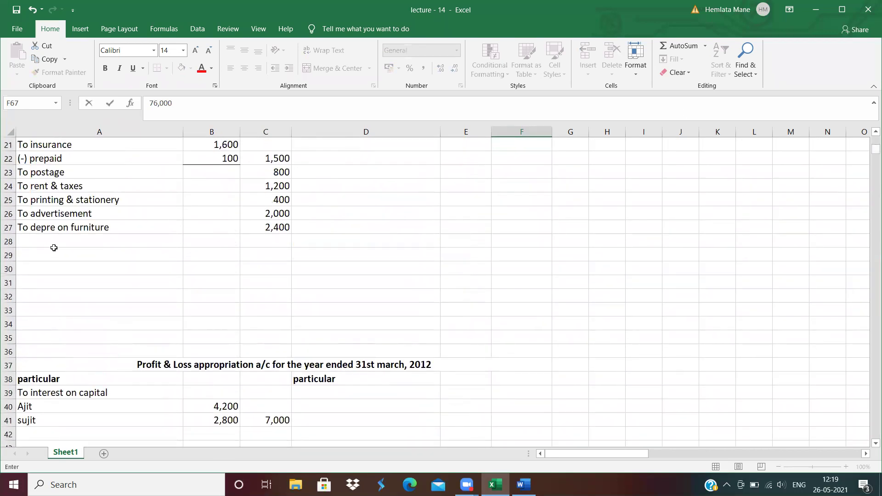
left_click(40, 242)
type("To")
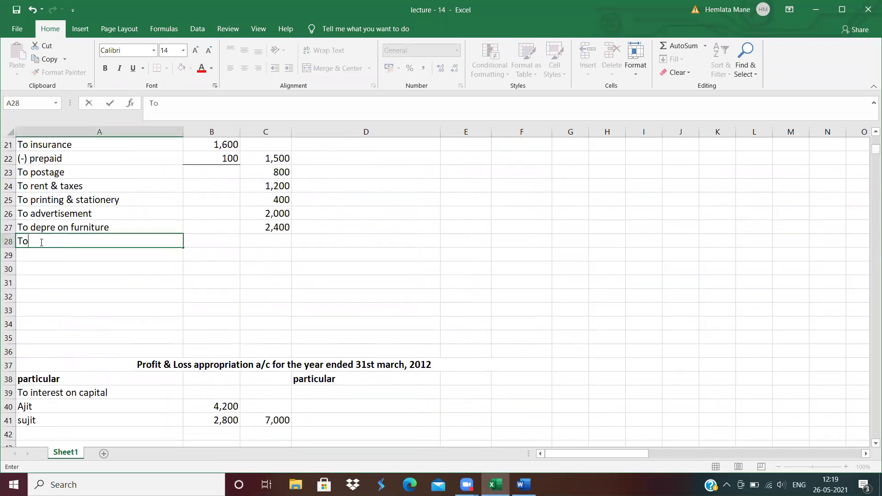
type(" depre on mac")
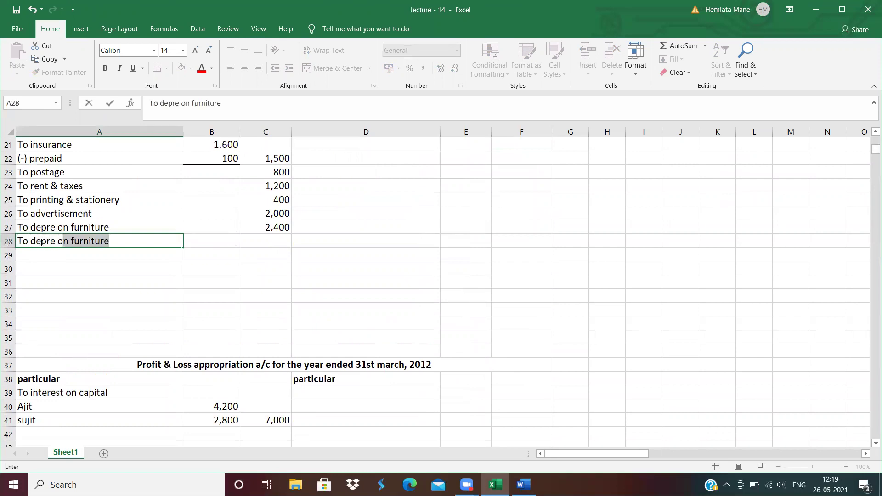
type("hinery")
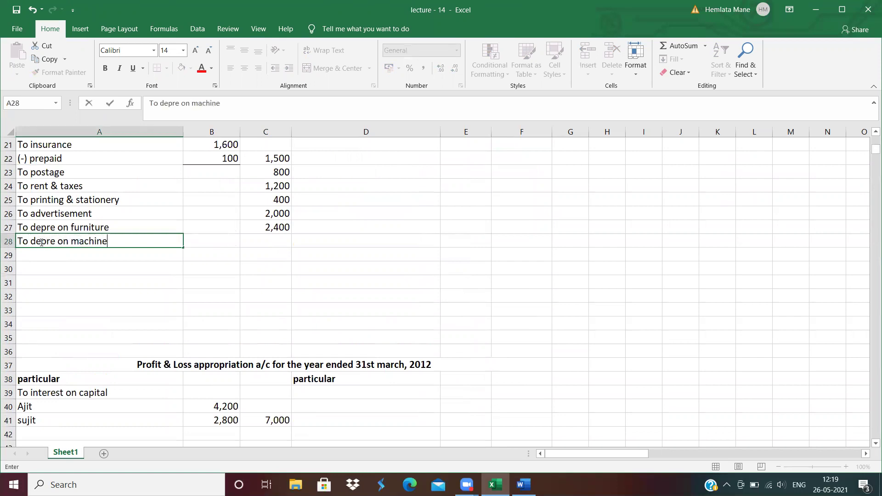
key("Tab")
key("Tab")
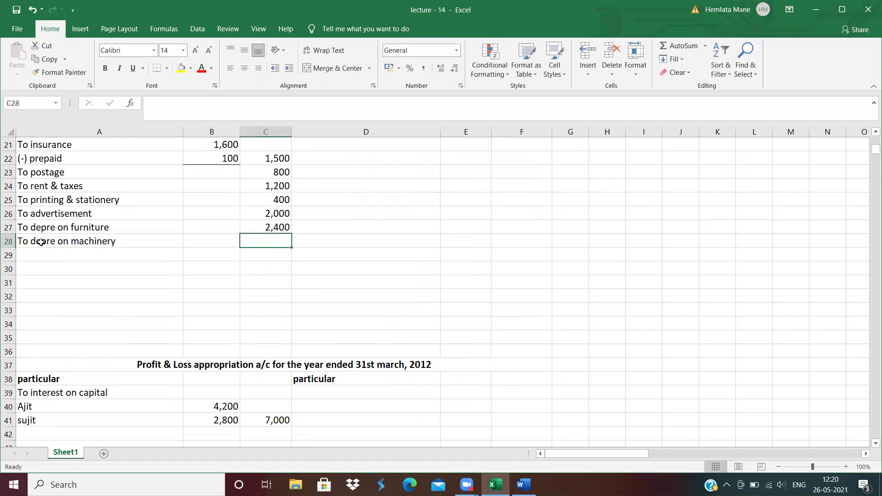
type("4,000")
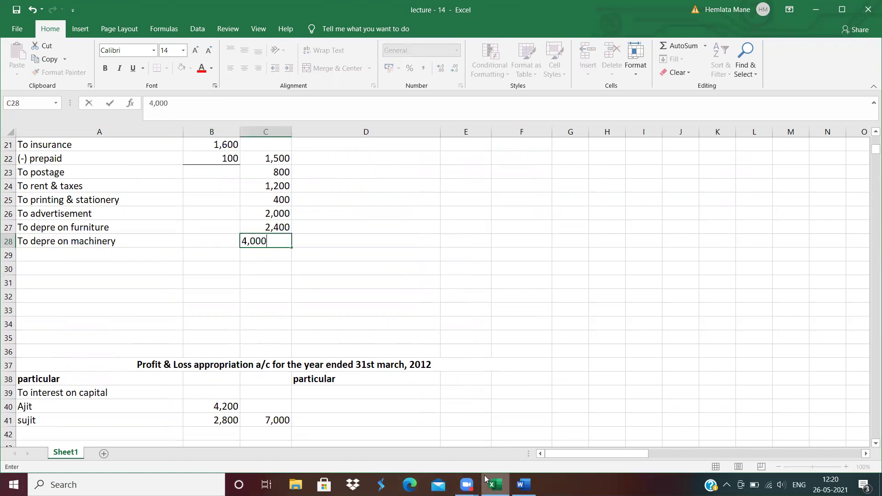
Check the reserve for bad and doubtful debts in Word, then clear the Debtors label and amount from the Excel balance sheet
left_click(524, 484)
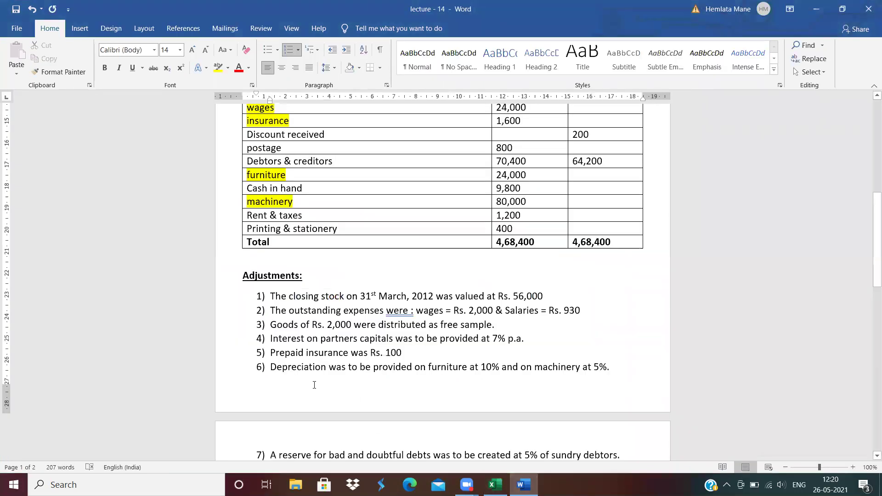
left_click_drag(871, 250, 870, 287)
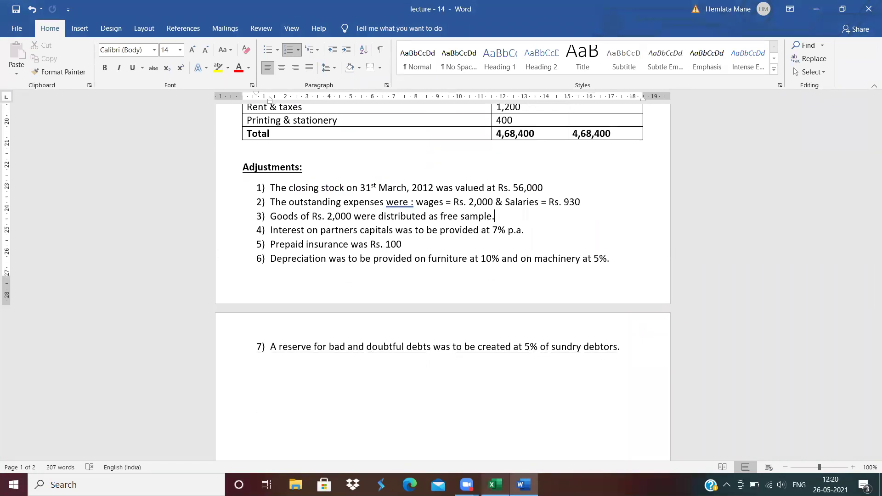
key("alt+Tab")
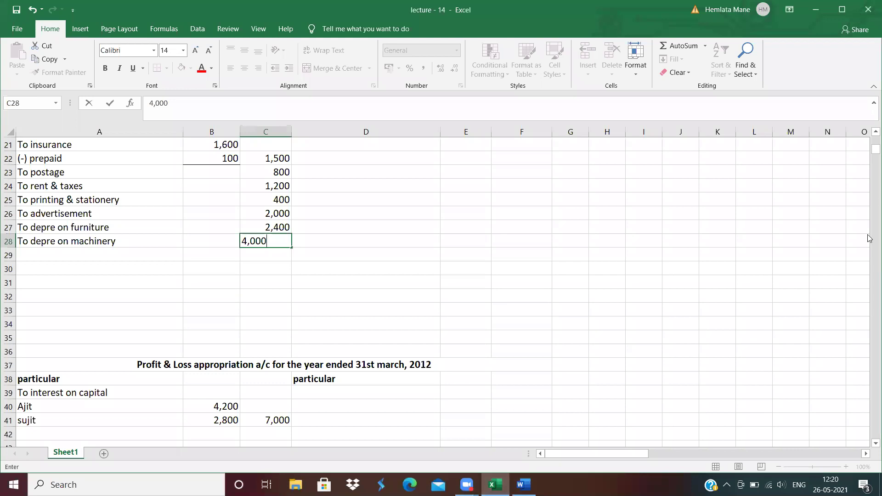
left_click_drag(874, 152, 869, 163)
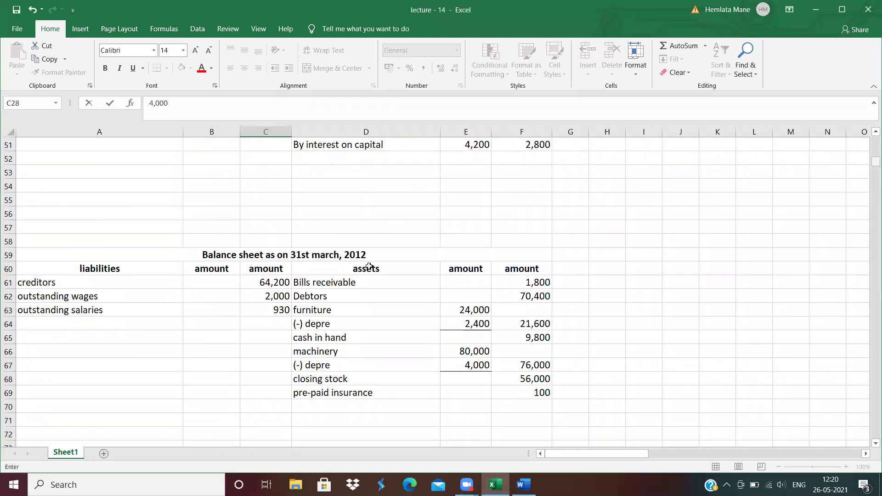
left_click(328, 297)
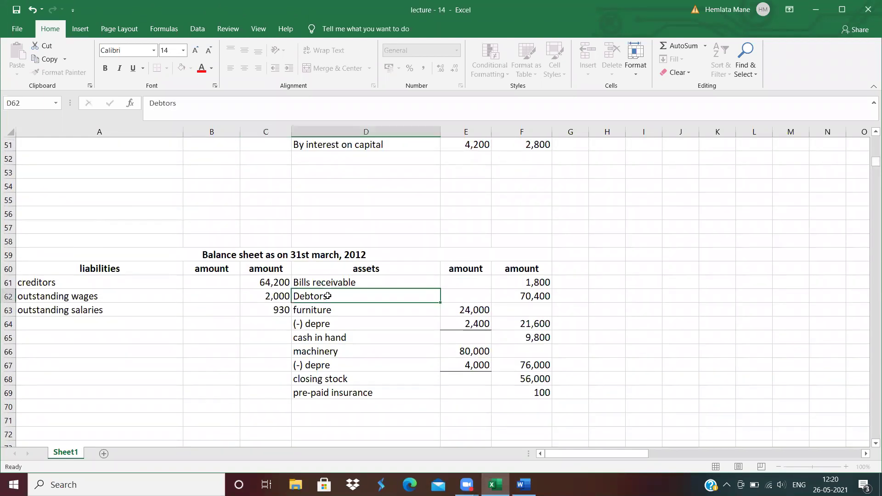
left_click(508, 294)
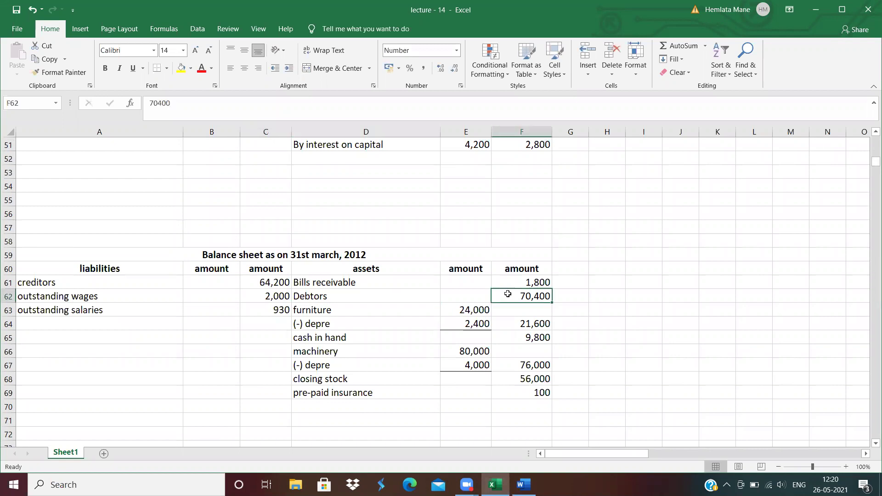
key("BackSpace")
key("Left")
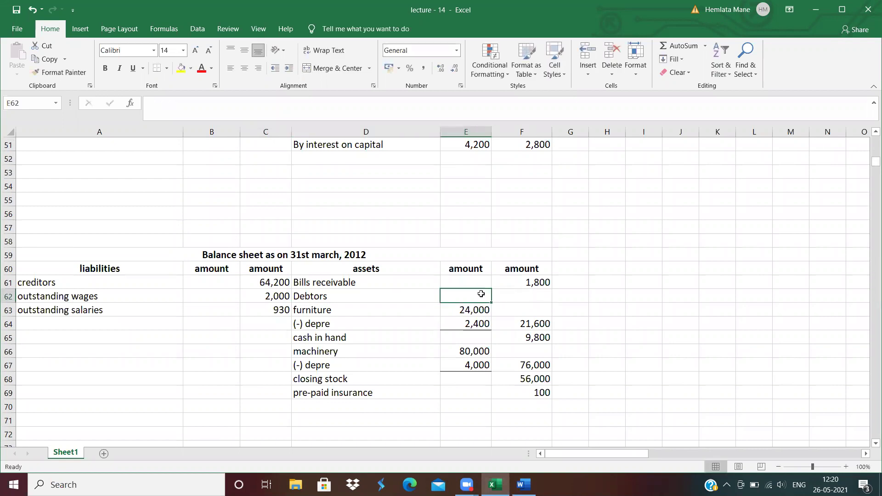
left_click(319, 296)
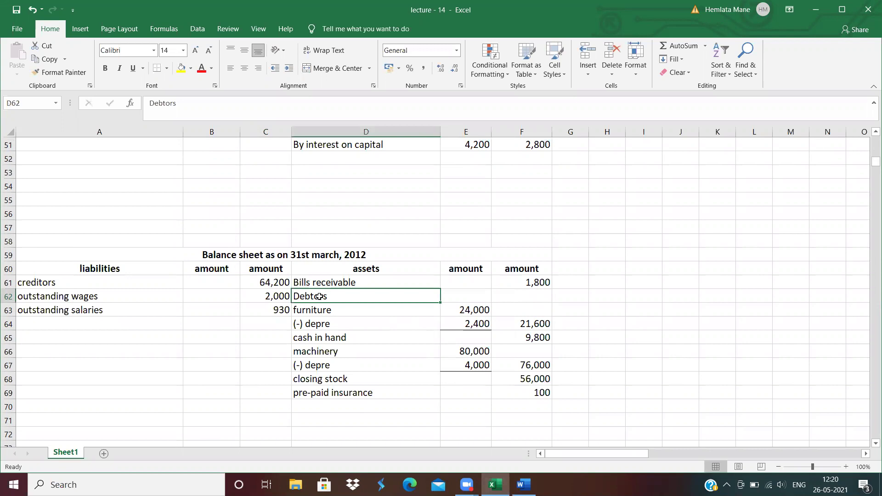
key("BackSpace")
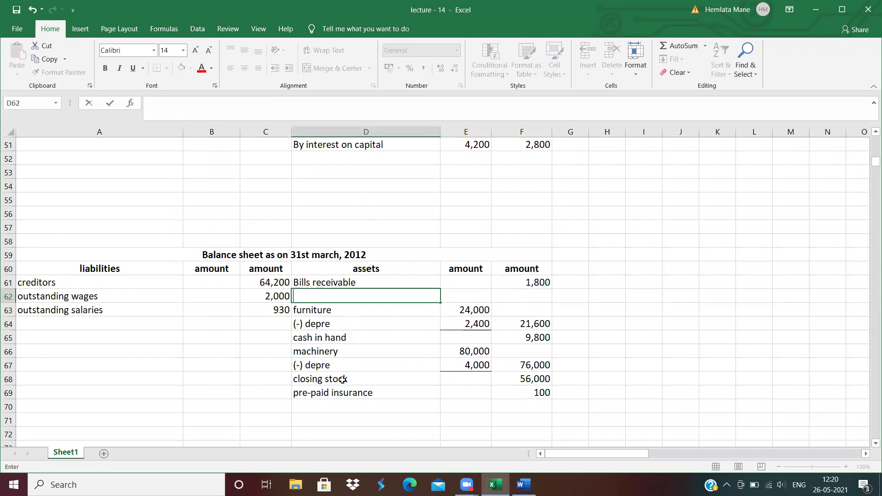
Add "Debtors" below pre-paid insurance in the balance sheet, with 70,400 from the Word document in the inner amount column
left_click(316, 406)
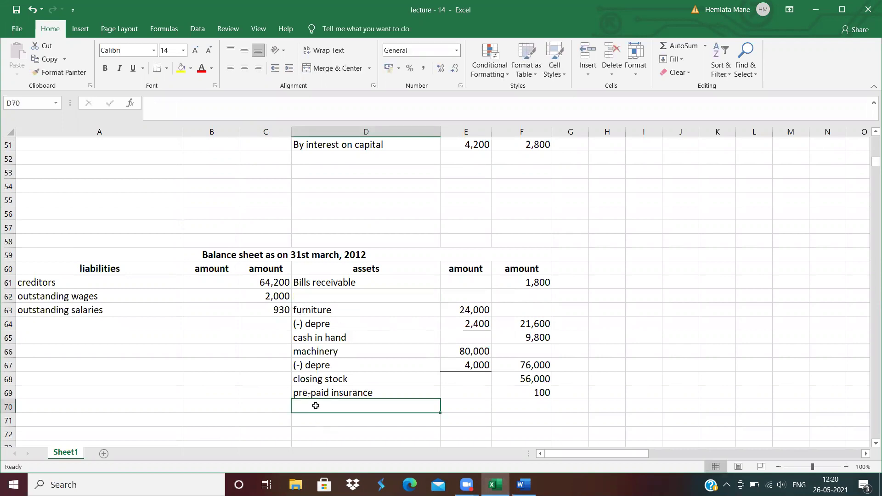
type("Debtors")
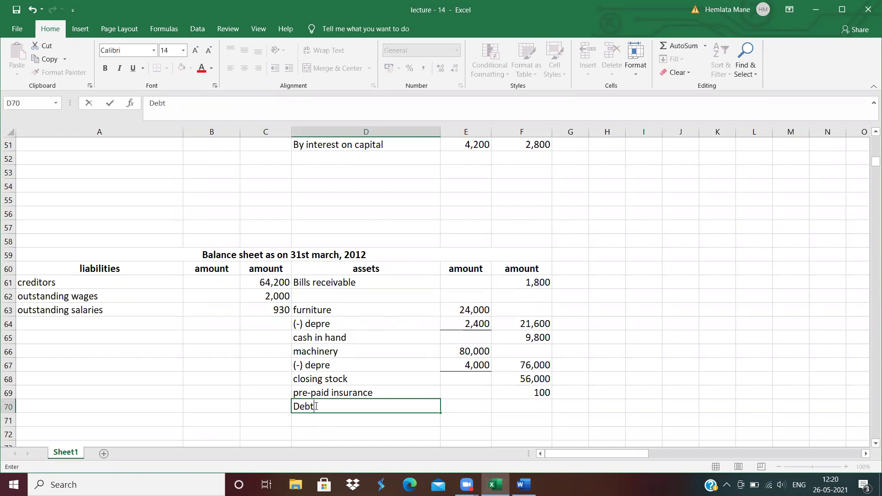
key("Tab")
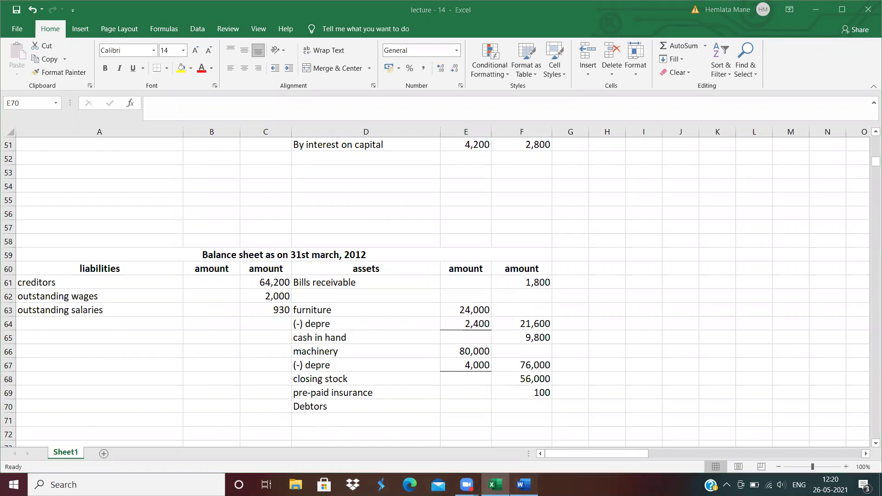
left_click(524, 485)
mouse_move(870, 253)
left_mouse_down()
mouse_move(870, 206)
mouse_move(870, 237)
left_mouse_up()
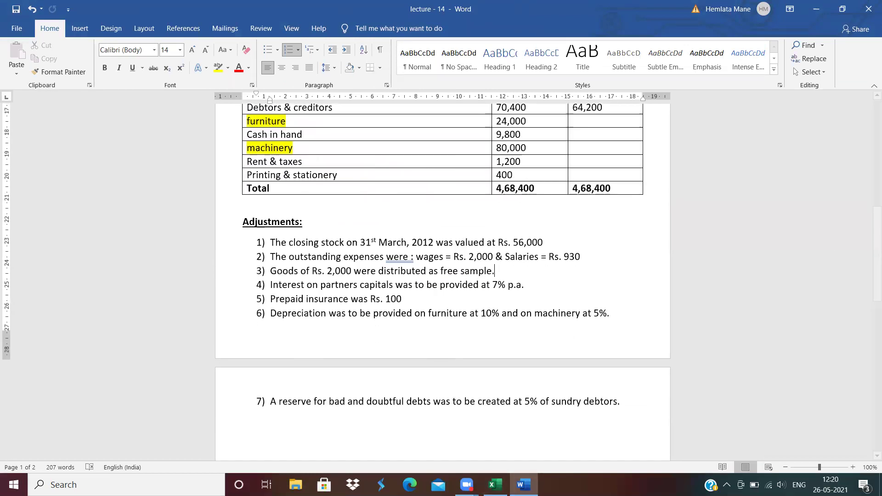
left_click(495, 484)
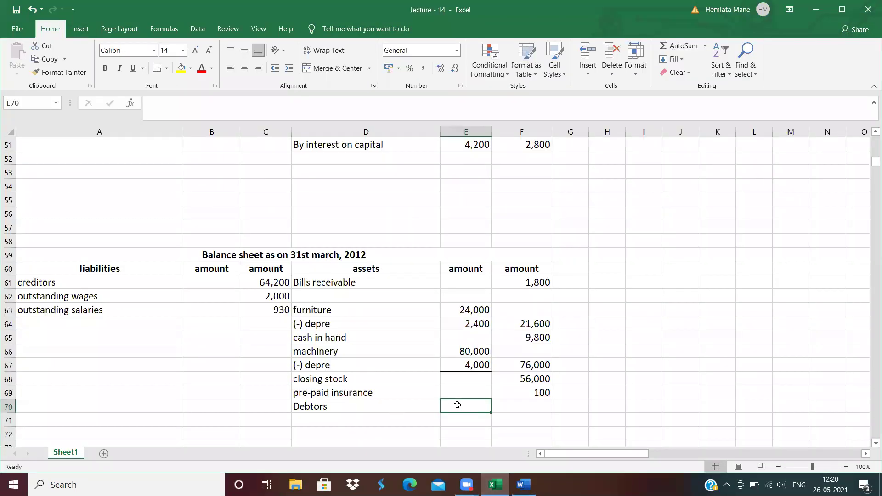
type("70,400")
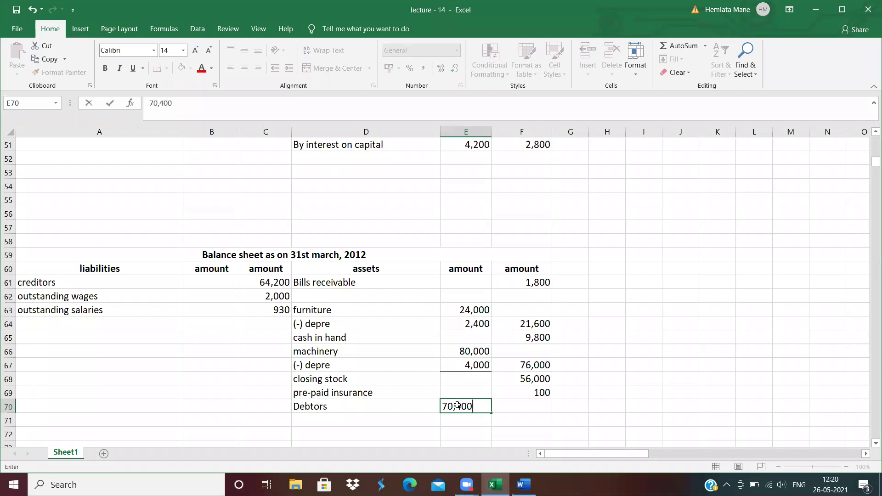
key("Return")
Enter "(-) New R.D.D." 3,520 below Debtors in the balance sheet, checking the reserve rate in Word, with 66,880 as net amount
type("(-")
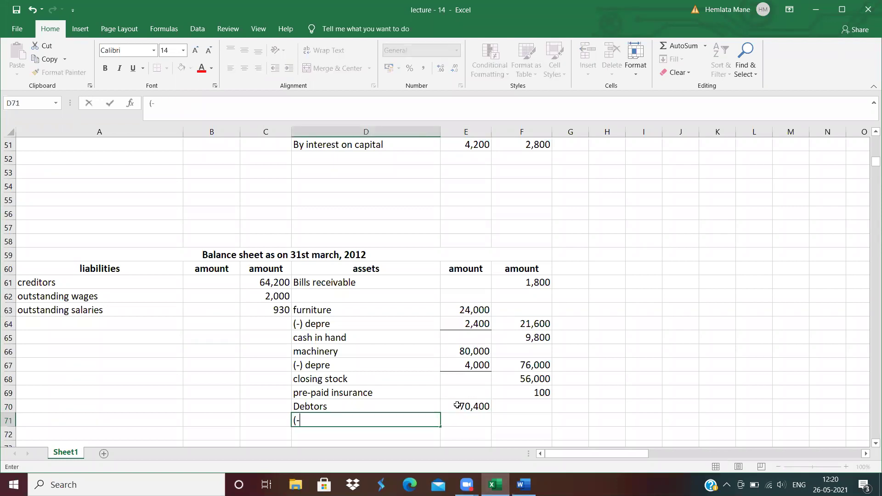
type(") New R.D,")
key("BackSpace")
type(".D.")
key("Tab")
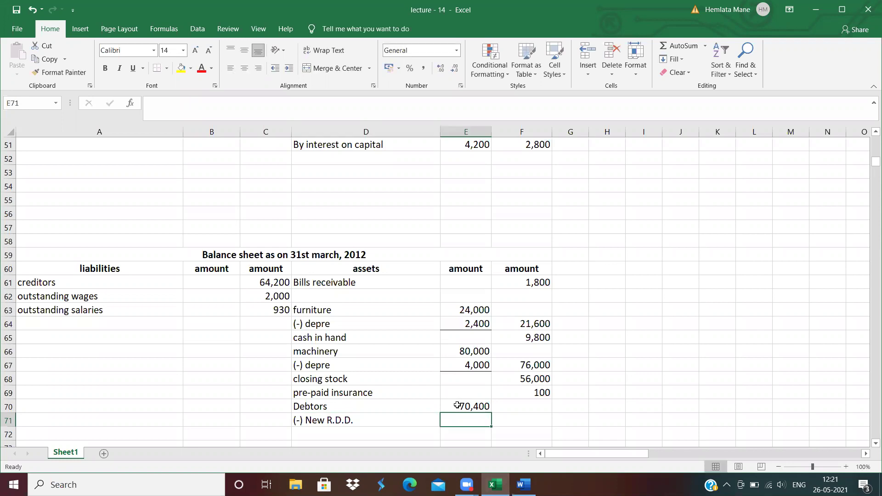
left_click(523, 485)
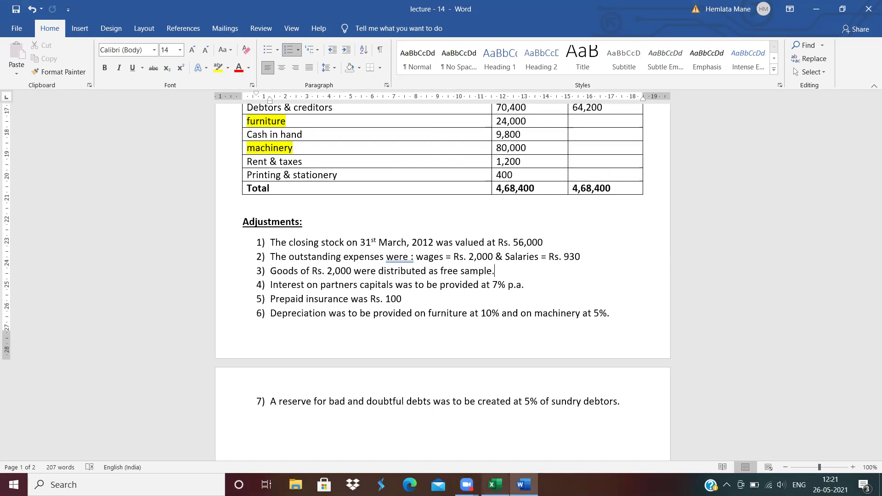
left_click(495, 485)
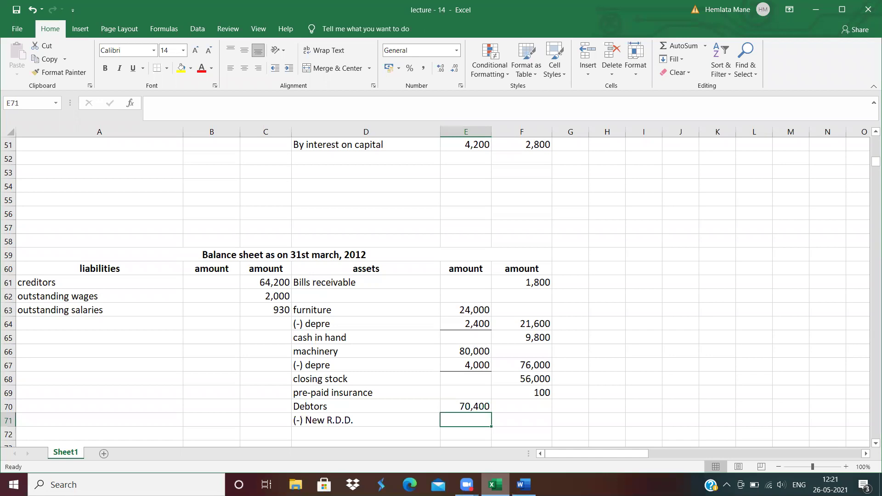
type("3,520")
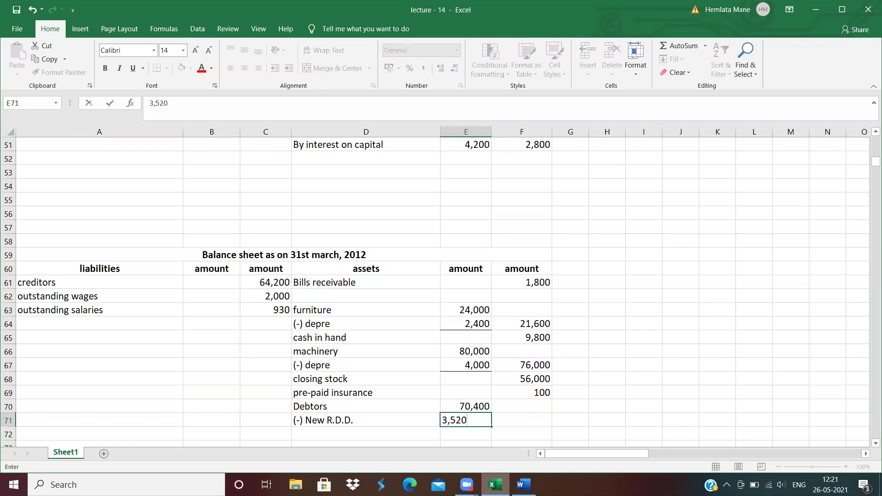
key("Tab")
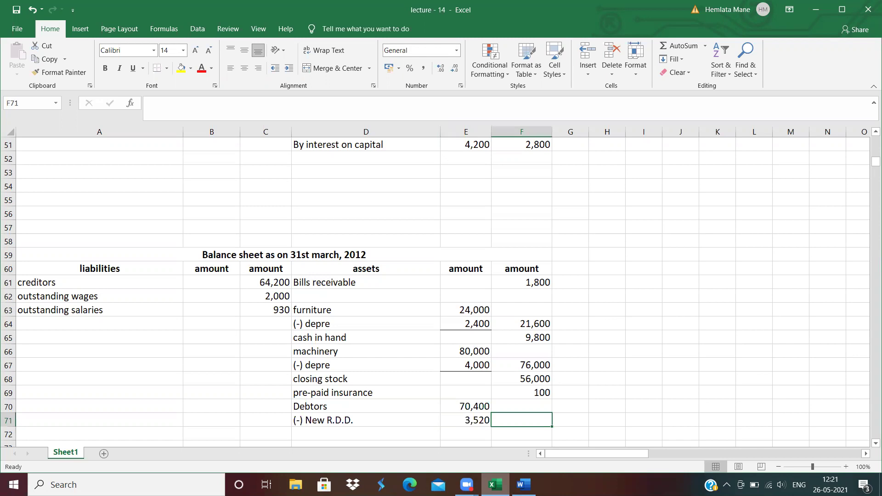
type("66")
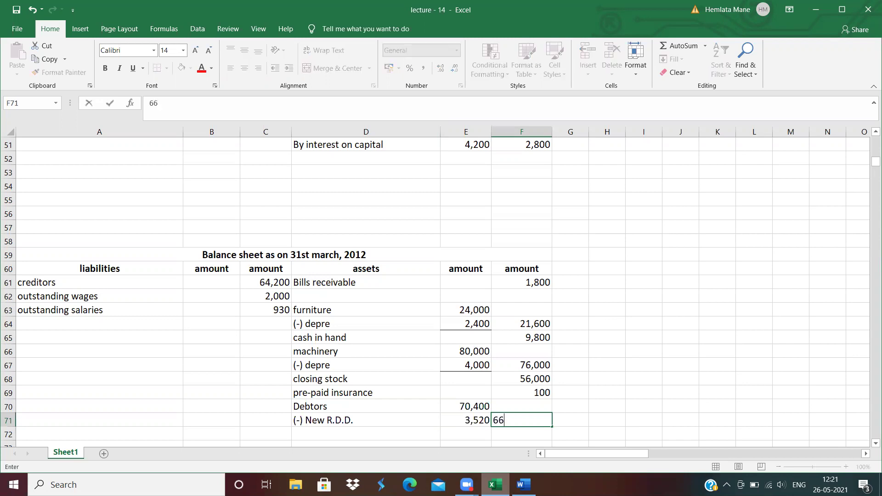
type(",880")
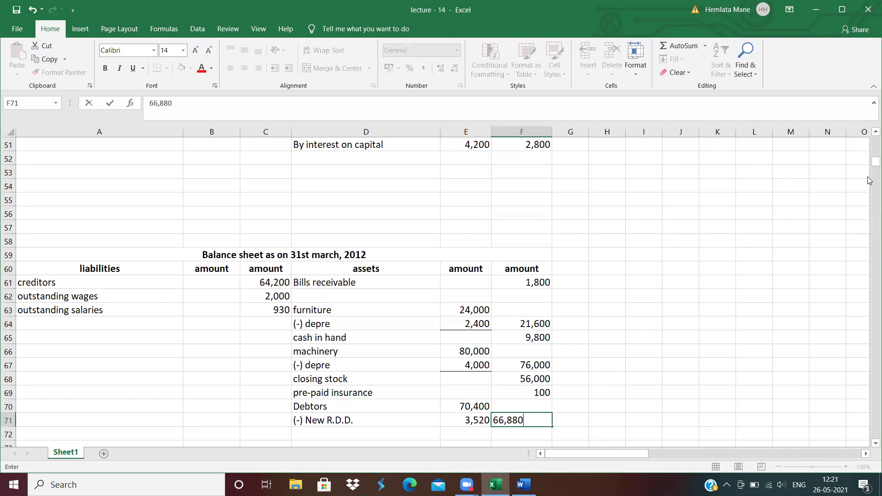
Add the label "To new R.D.D." below the machinery depreciation in the Profit & Loss account
left_click_drag(869, 166, 869, 149)
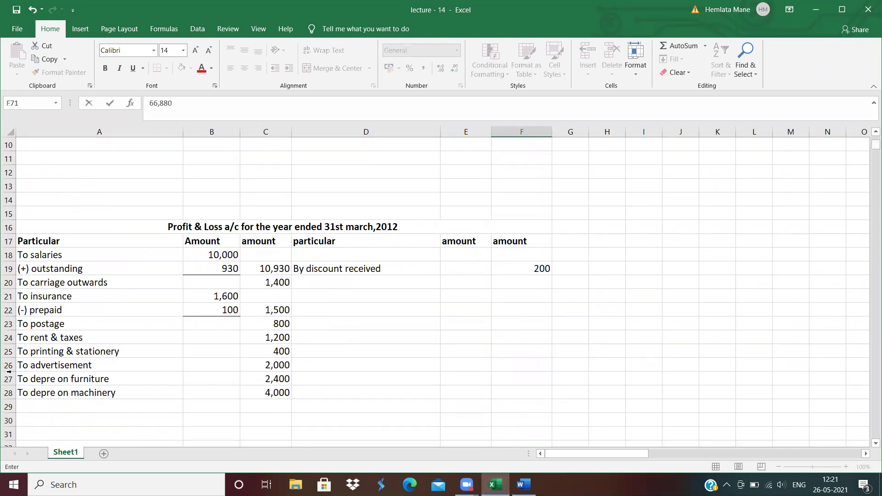
left_click(25, 401)
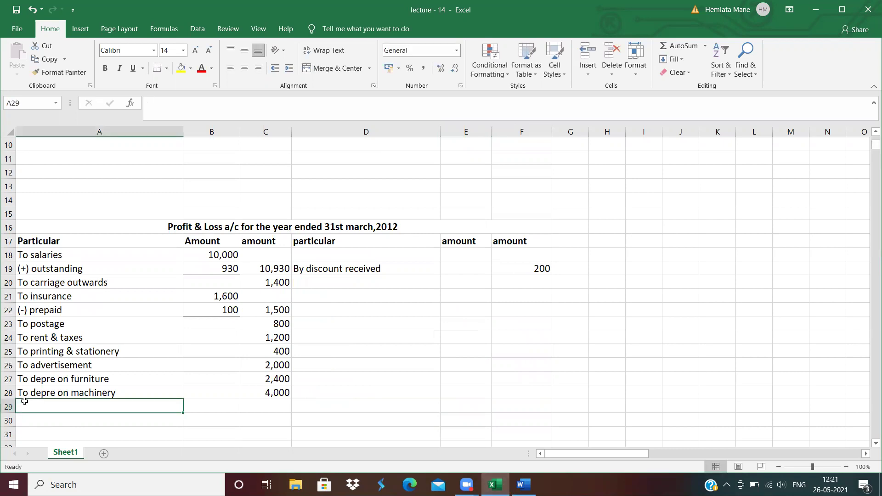
type("To ")
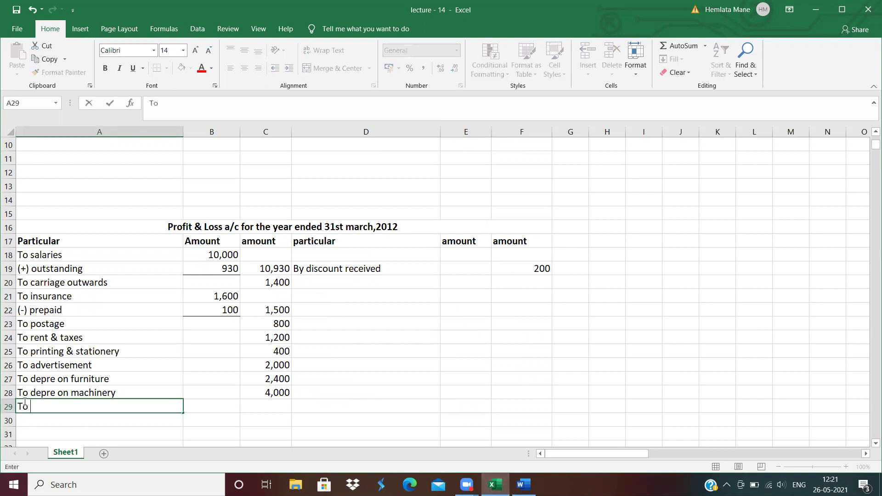
type("new R.D.D,")
key("BackSpace")
type(".")
key("Tab")
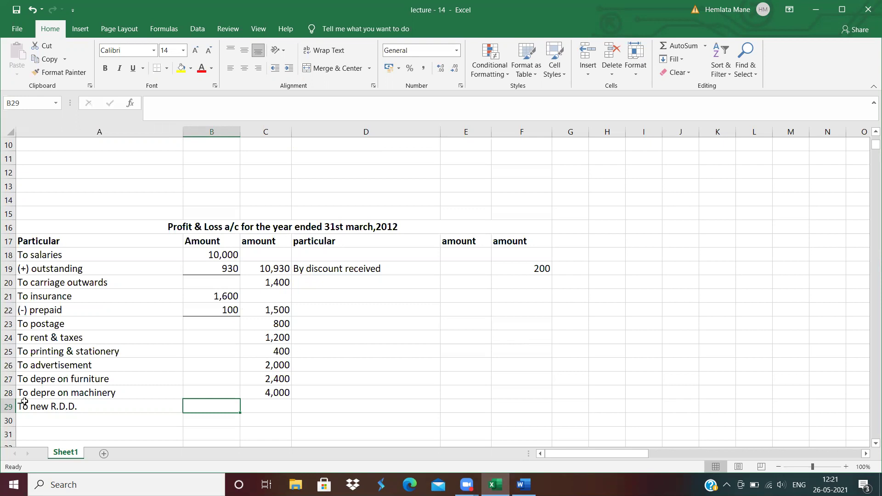
type("3,520")
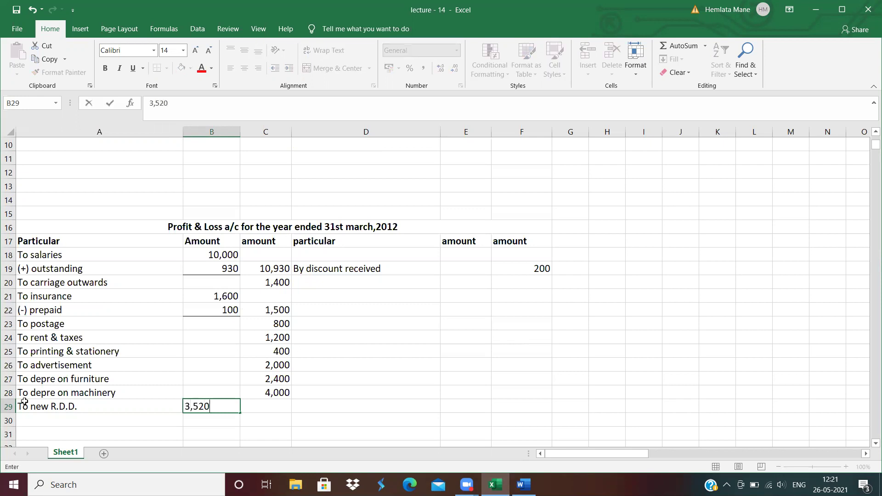
key("BackSpace")
key("BackSpace")
key("BackSpace")
key("BackSpace")
key("BackSpace")
Enter 3,520 in the outer amount column for the new R.D.D. in the Profit & Loss account
key("Tab")
type("3")
type("20")
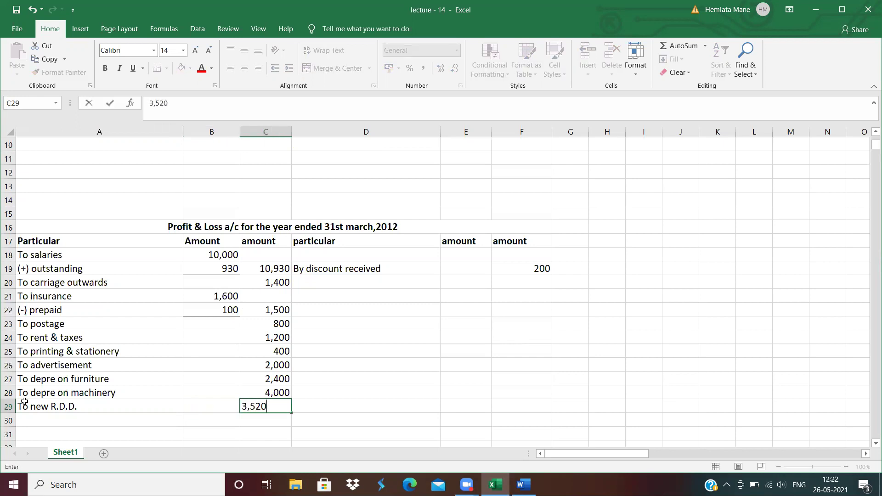
Review the adjustments in Word, then enter 3,54,000 in Excel as the total of both outer amount columns in row 14 of the Trading account
mouse_move(870, 151)
left_mouse_down()
mouse_move(870, 170)
mouse_move(868, 149)
left_mouse_up()
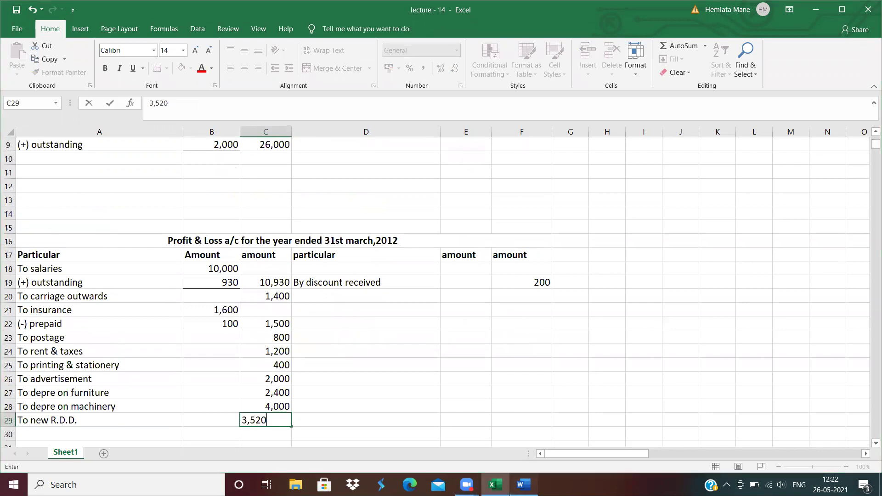
left_click(523, 485)
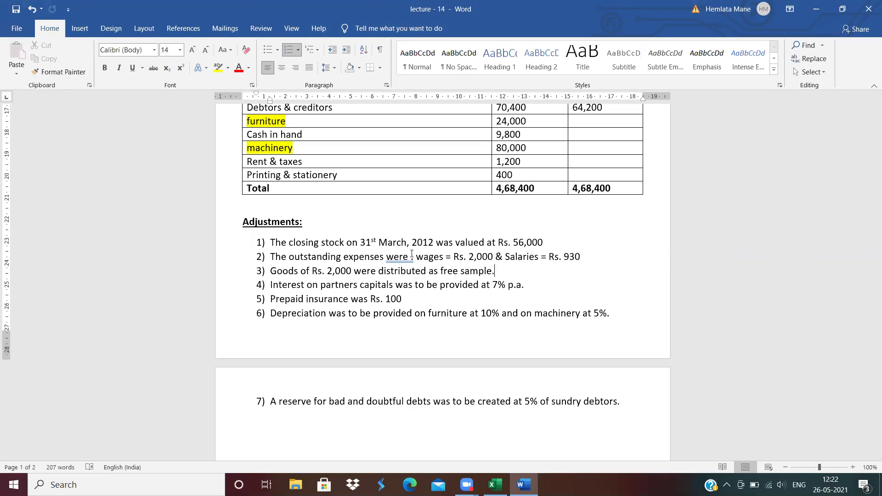
key("alt+Tab")
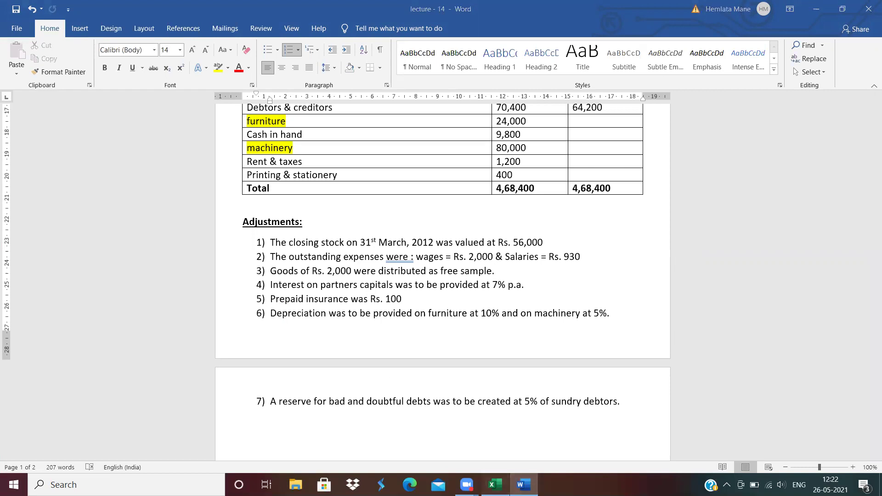
left_click_drag(868, 141, 868, 135)
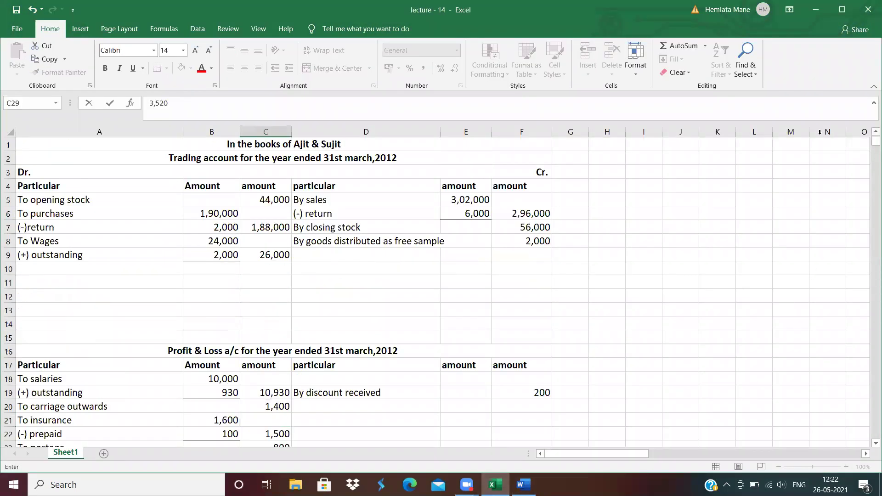
left_click(266, 319)
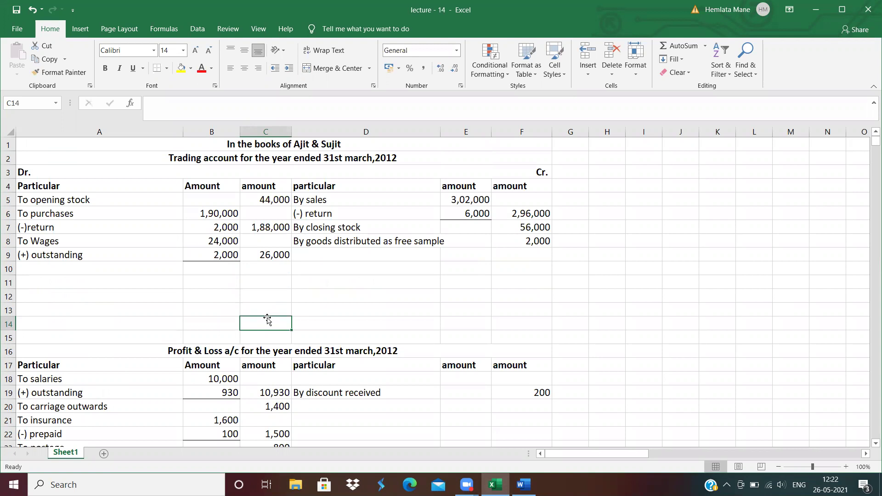
type("3,54,")
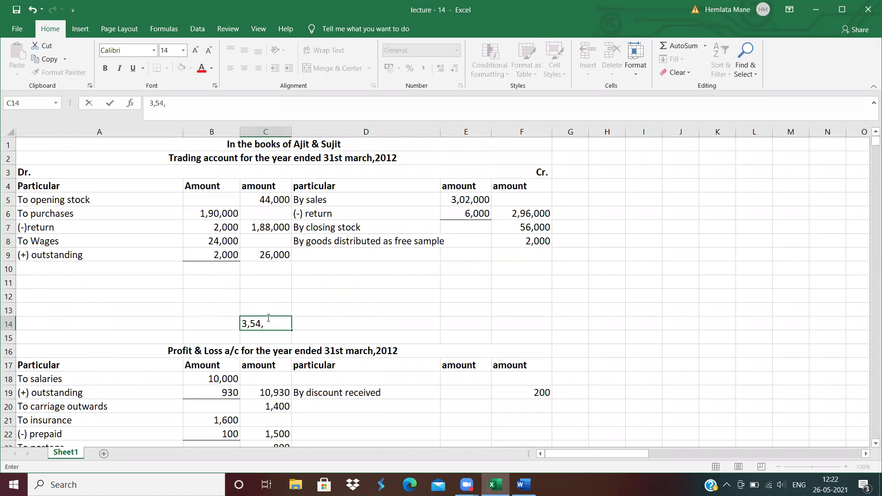
type("000")
key("Right")
key("Right")
key("Right")
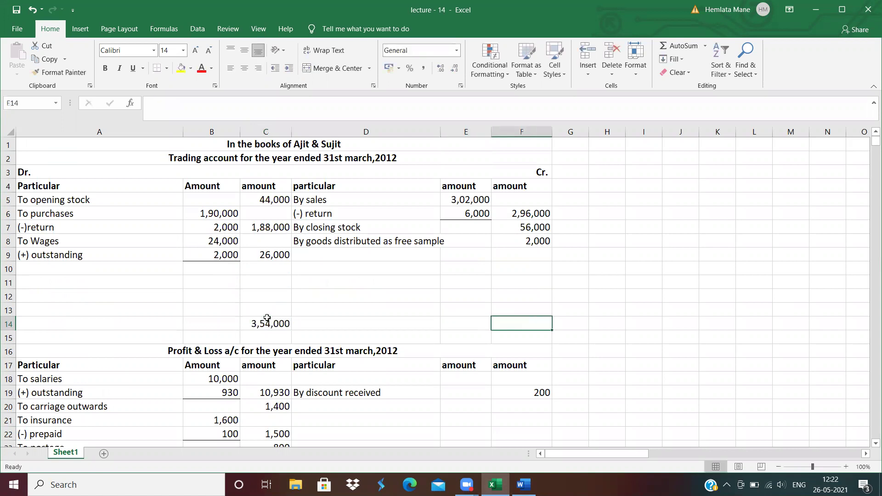
type("3,54")
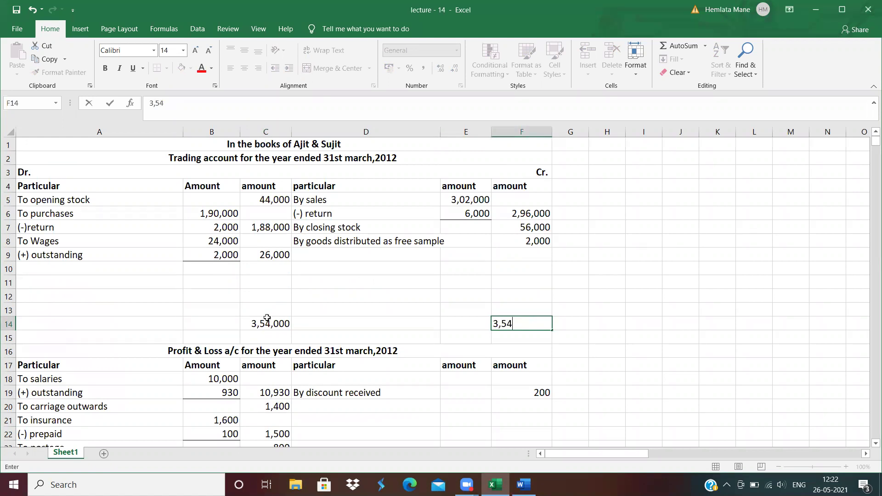
type(",000")
Add "To Gross profit c/d" with 96,000 in the outer amount column below outstanding wages in the Trading account
left_click(73, 266)
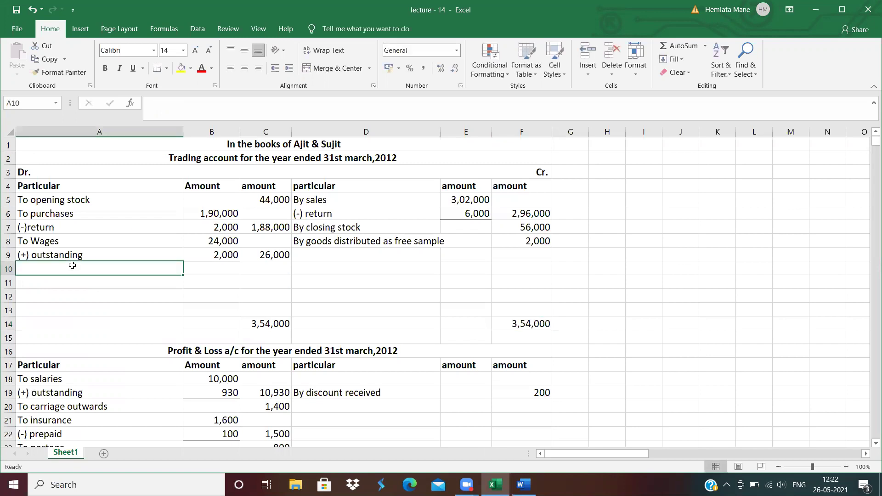
type("To Gr")
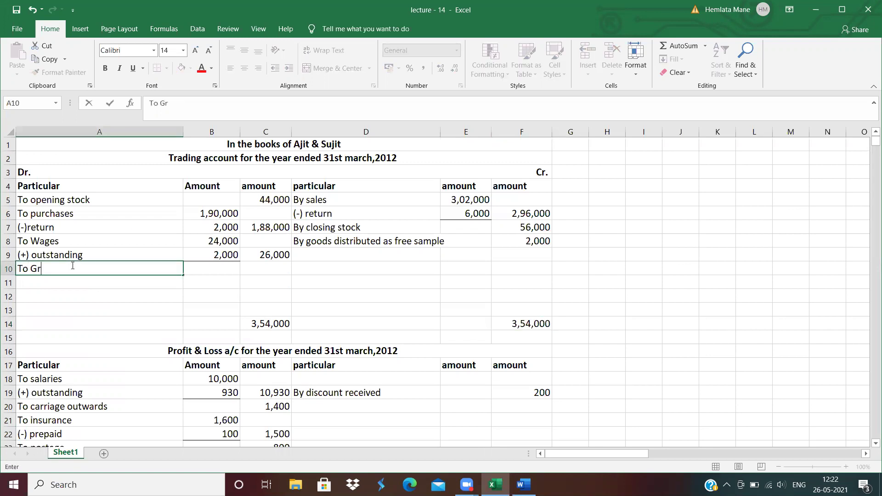
type("oss profit c/d")
key("Tab")
key("Tab")
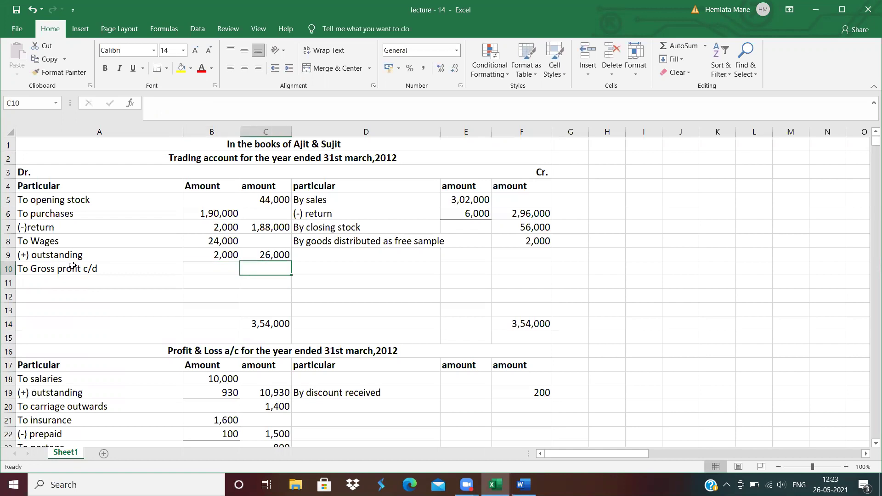
type("96")
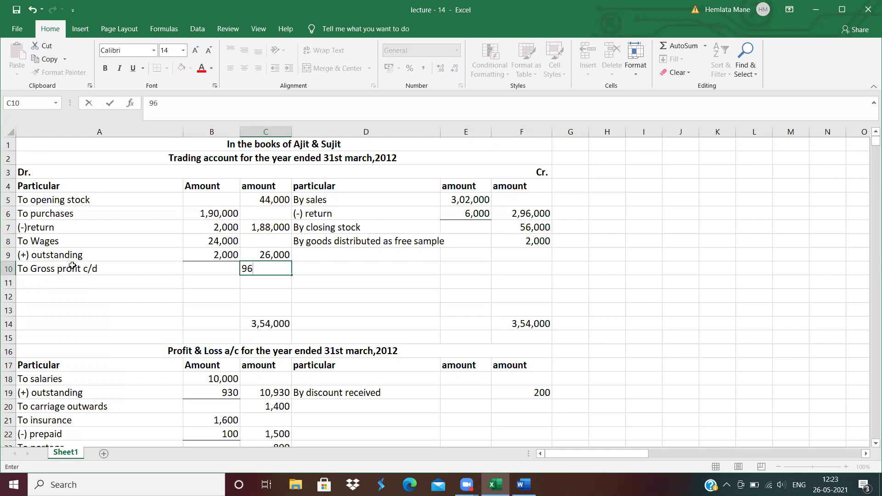
type(",000")
Add "By Gross profit b/d" above discount received in the Profit & Loss account, with 96,000 in the outer amount column
left_click(317, 375)
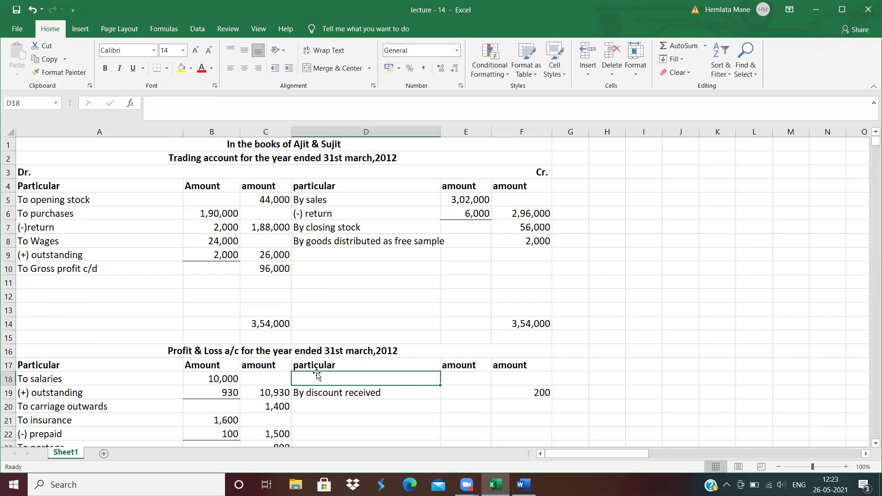
type("By ")
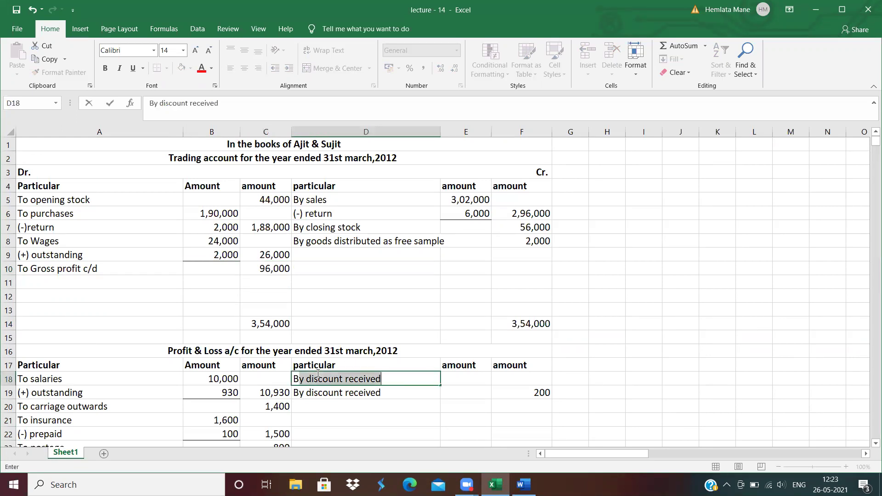
type("Gros")
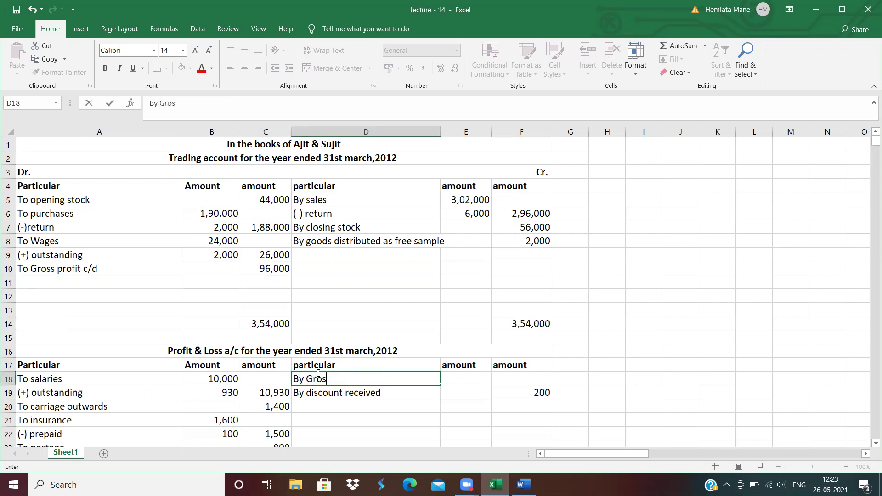
type("s profit b/d")
key("Tab")
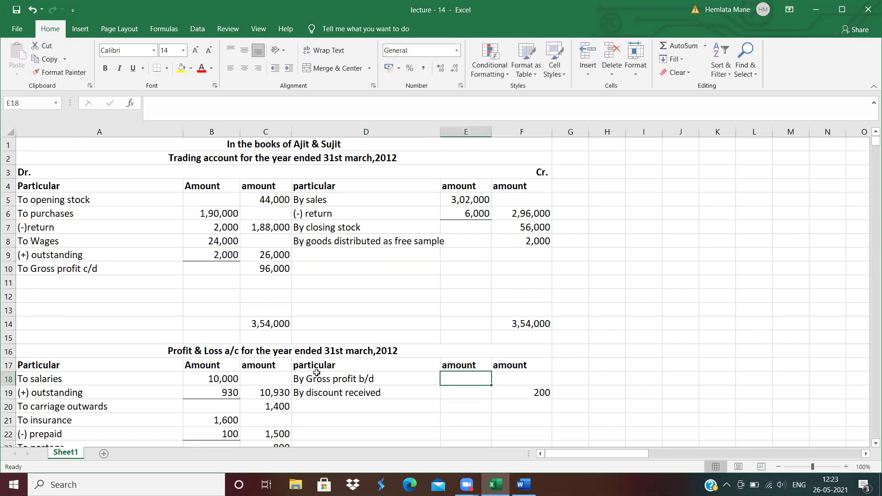
type("96,00")
key("BackSpace")
key("BackSpace")
key("BackSpace")
key("BackSpace")
key("BackSpace")
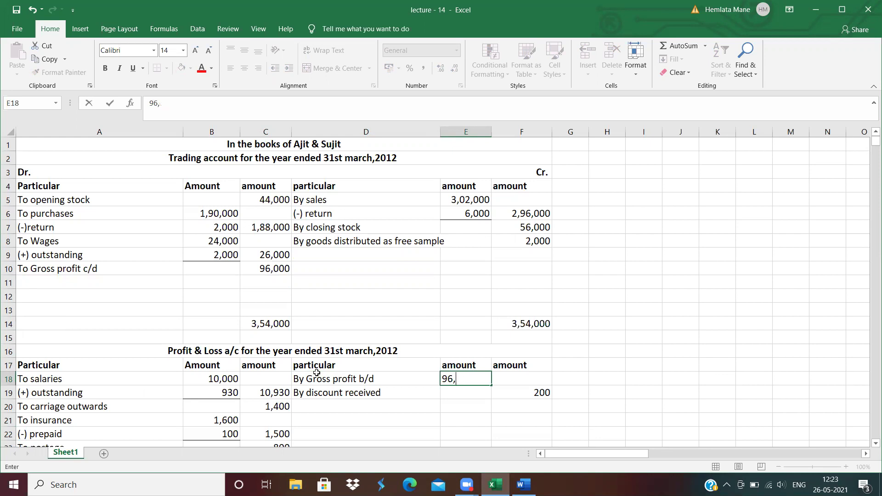
key("Tab")
type("96,000")
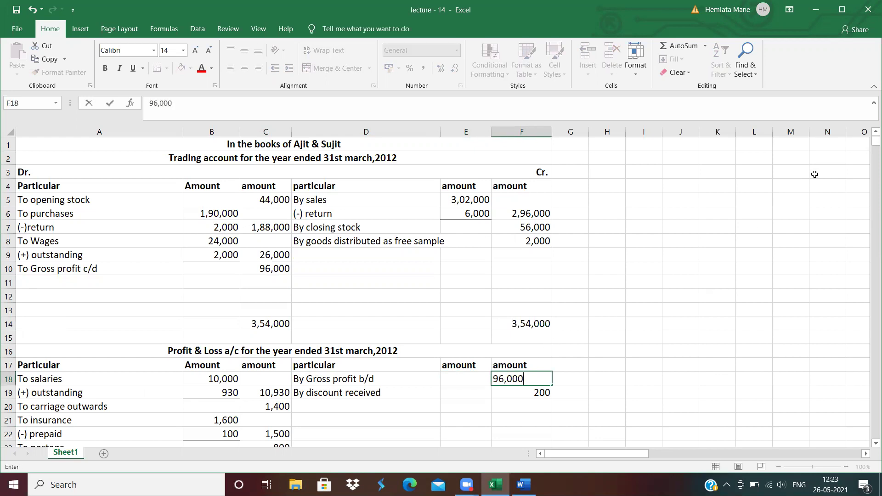
Enter 96,200 as the total of both outer amount columns in row 32 of the Profit & Loss account
left_click_drag(868, 142, 869, 147)
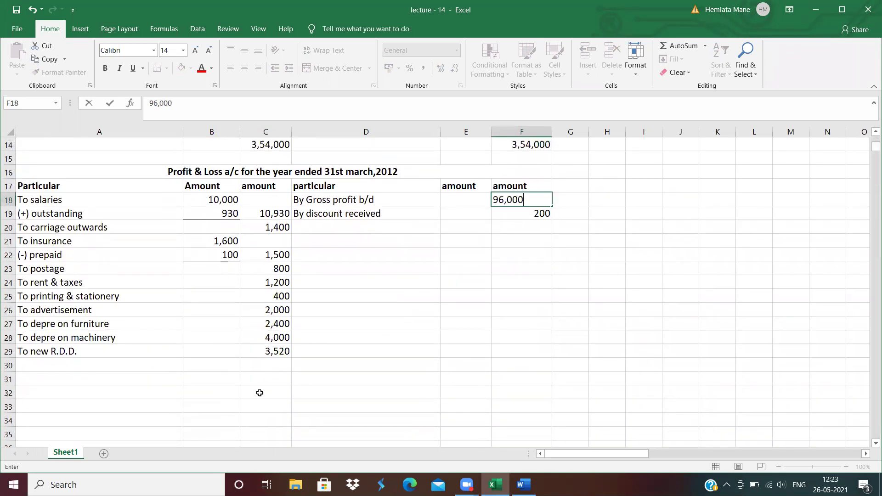
left_click(264, 378)
left_click(258, 393)
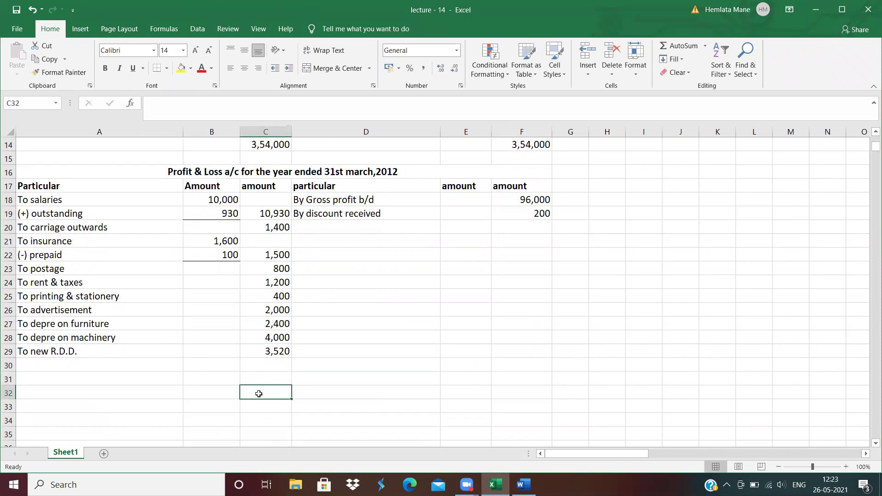
type("96,200")
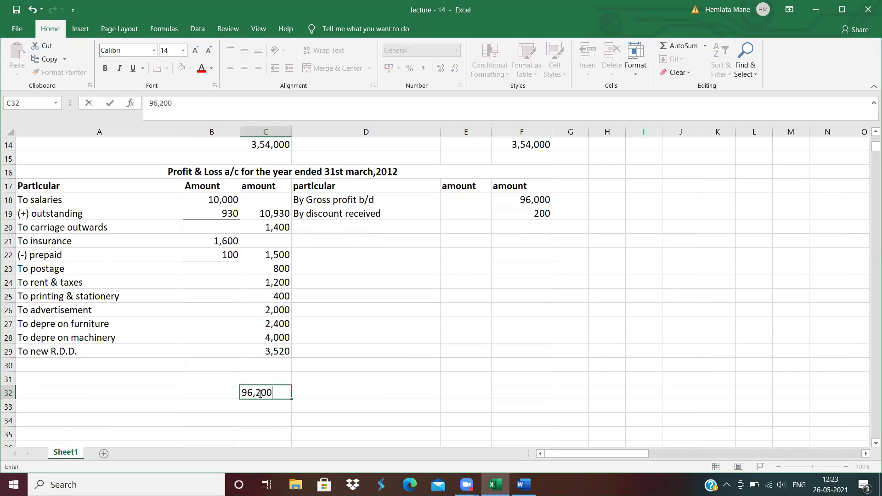
left_click(500, 392)
type("96,00")
key("BackSpace")
key("BackSpace")
type("200")
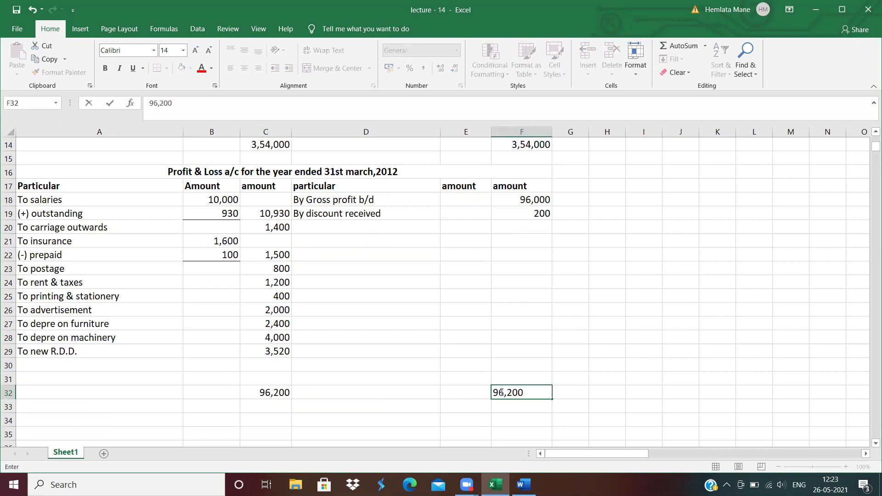
Add "To net profit c/d" below new R.D.D. in the Profit & Loss account, with 68,050 in the outer amount column
left_click(38, 371)
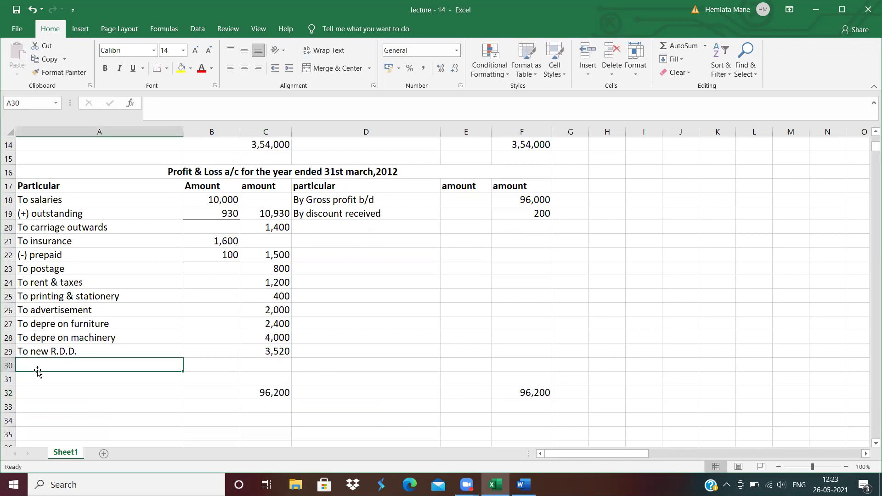
type("To ")
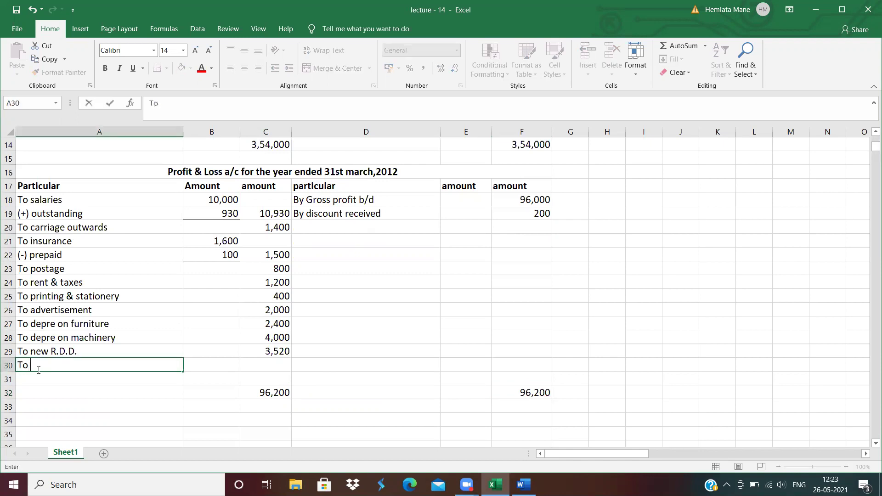
type("net profit c/d")
key("Tab")
key("Tab")
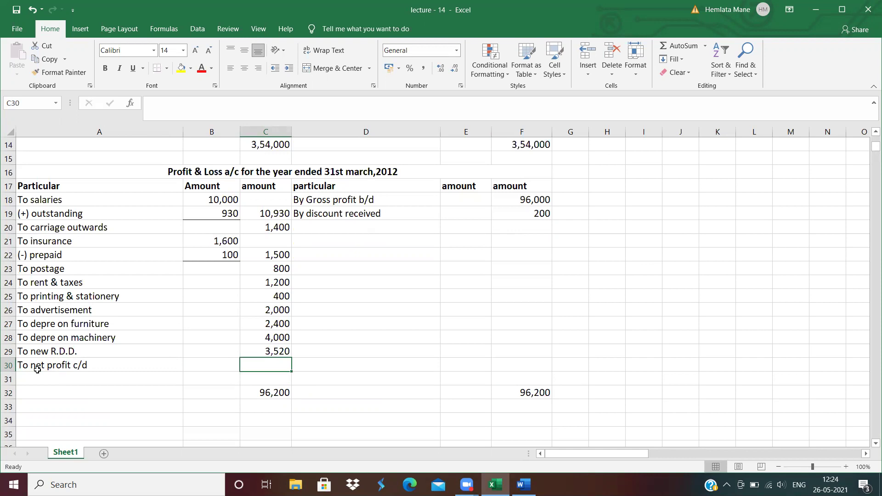
type("68,050")
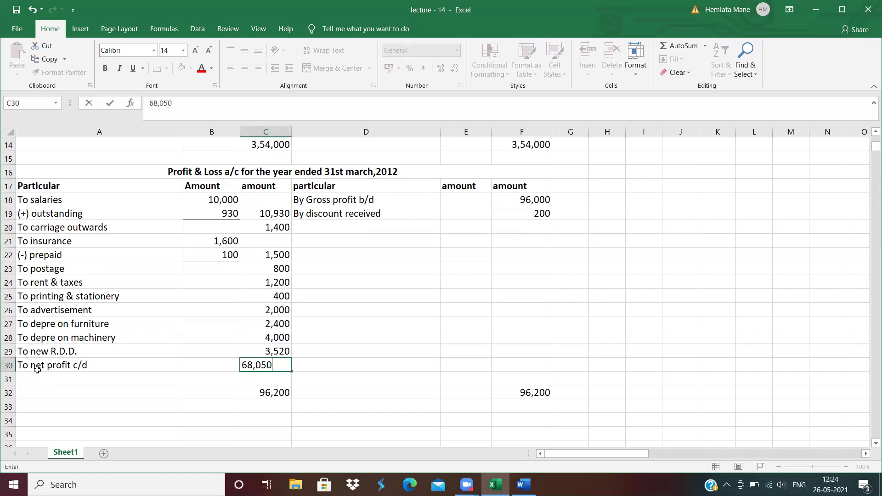
left_click(216, 442)
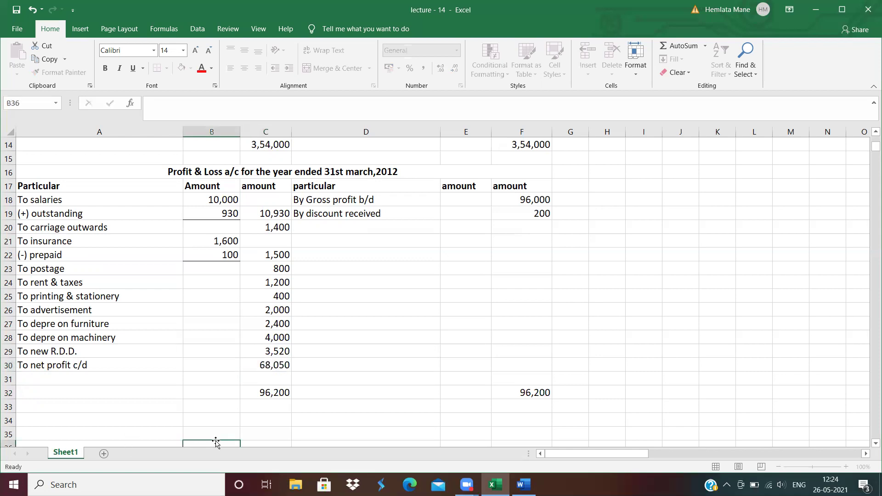
Add "By net profit b/d" on the credit side of the Profit & Loss appropriation account, with 68,050 in column F
left_click_drag(872, 147, 873, 152)
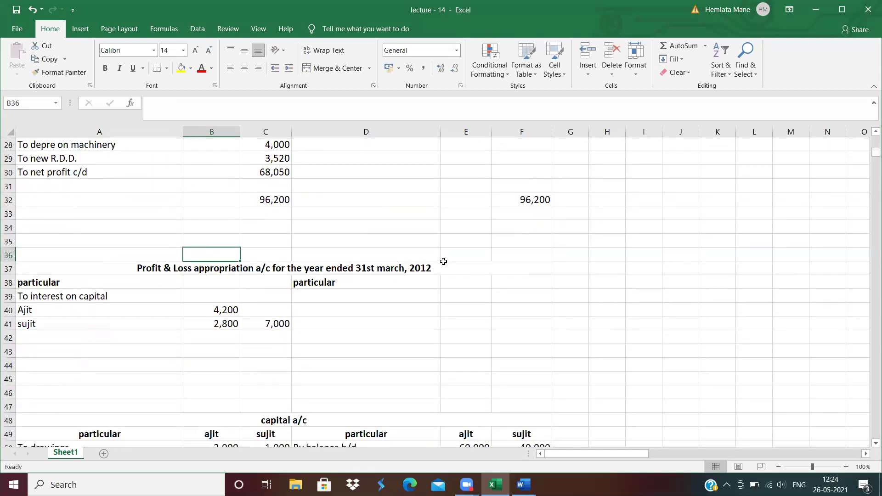
left_click(303, 288)
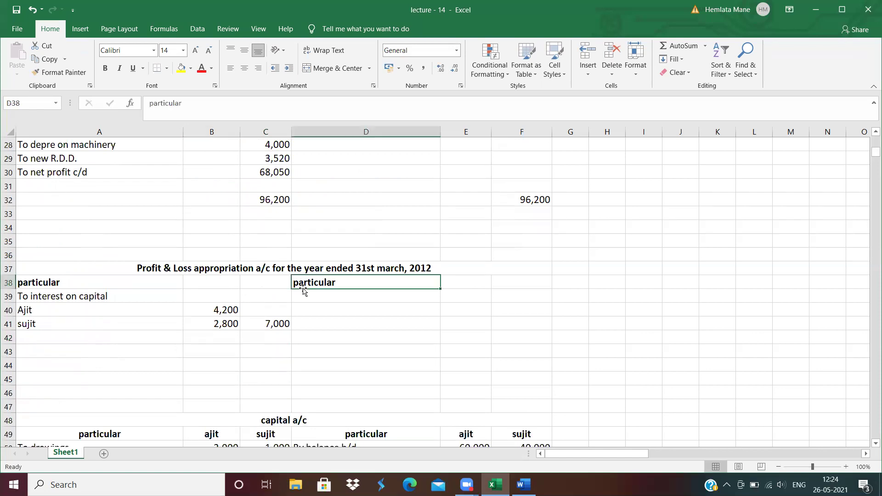
left_click(307, 300)
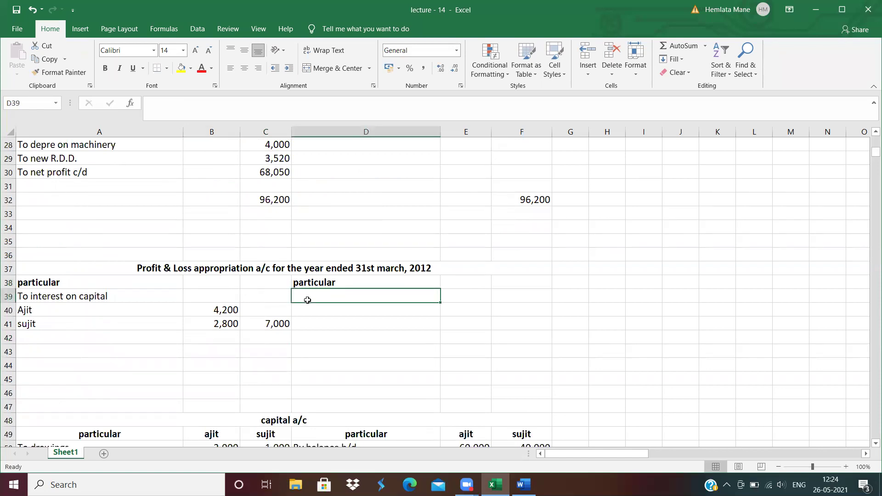
type("By net")
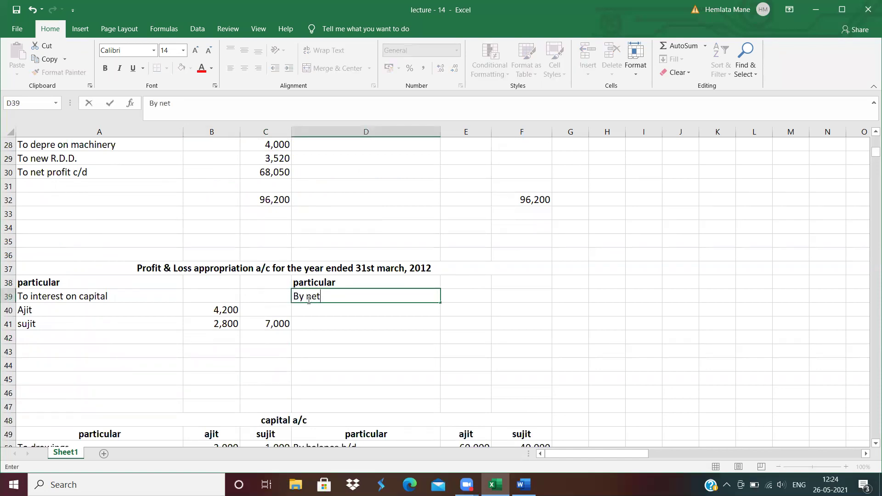
type(" profit b/d")
key("Tab")
key("Tab")
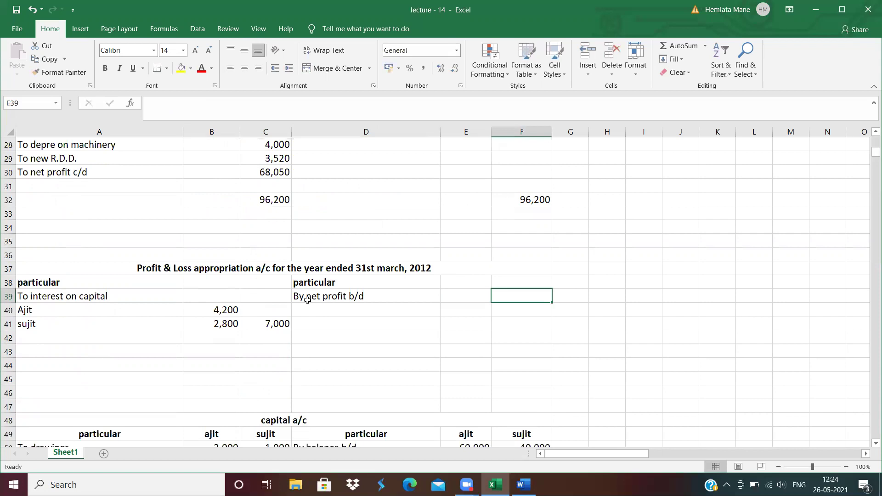
type("68,")
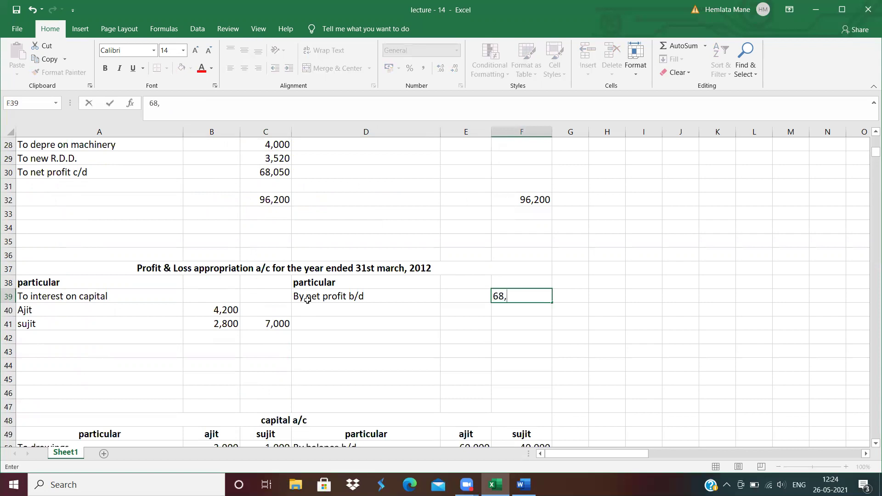
type("050")
Enter 68,050 as the total of both sides in row 46 of the Profit & Loss appropriation account
left_click(269, 391)
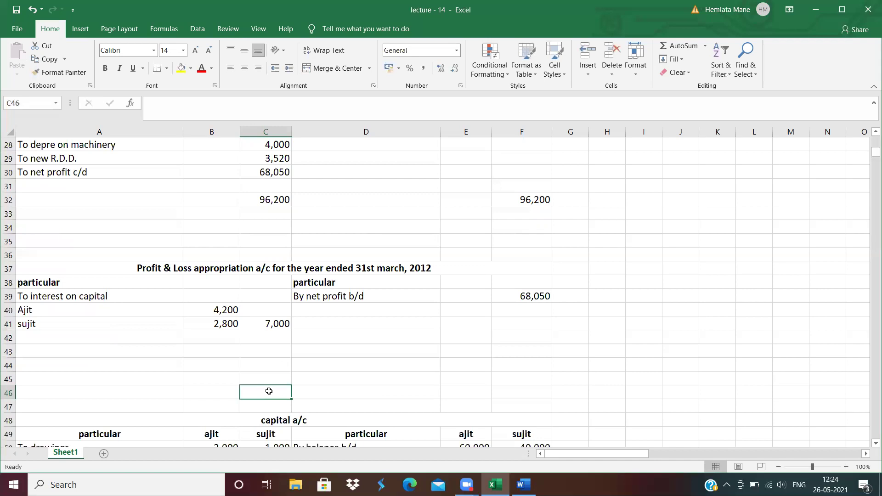
type("68,050")
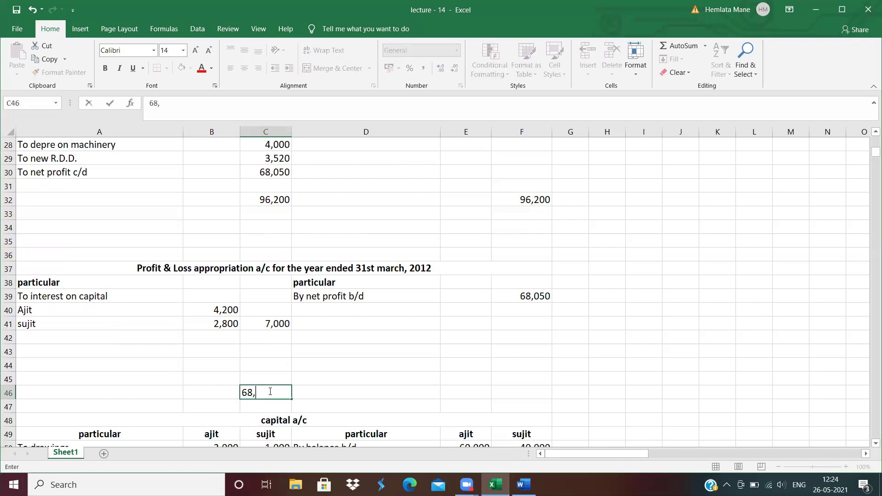
key("Right")
key("Right")
key("Right")
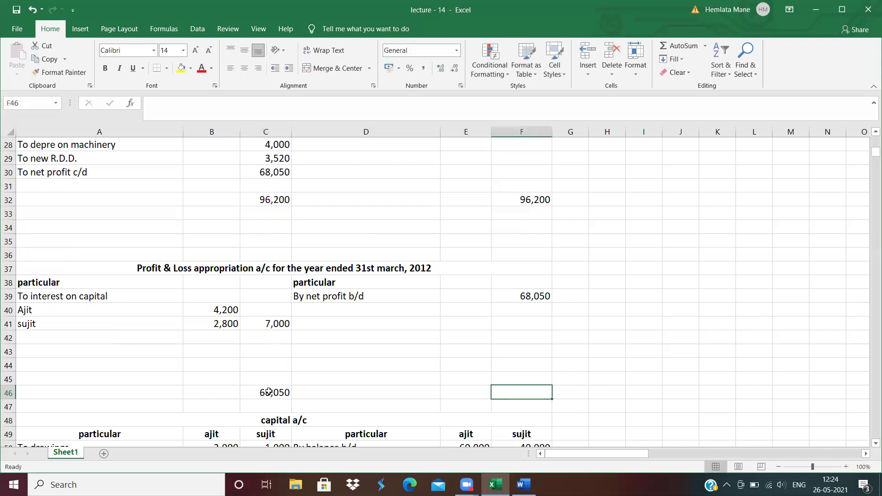
type("68,050")
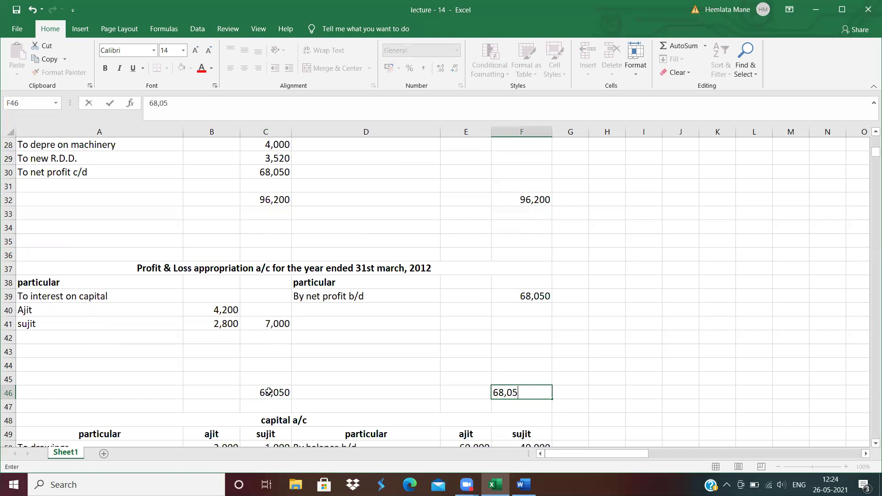
Add "To net profit transferred to capital" below interest on capital, list both partners' names beneath it, and enter 61,050 in column C beside the second
left_click(39, 343)
type("To net")
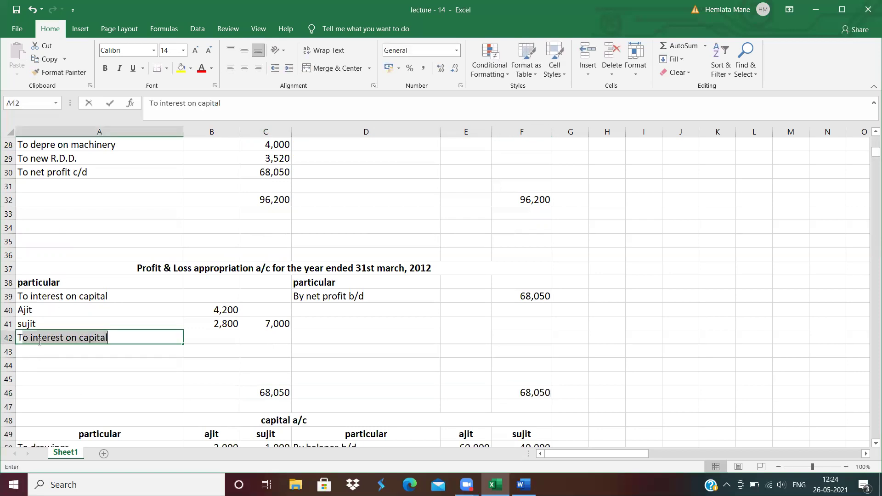
type(" p")
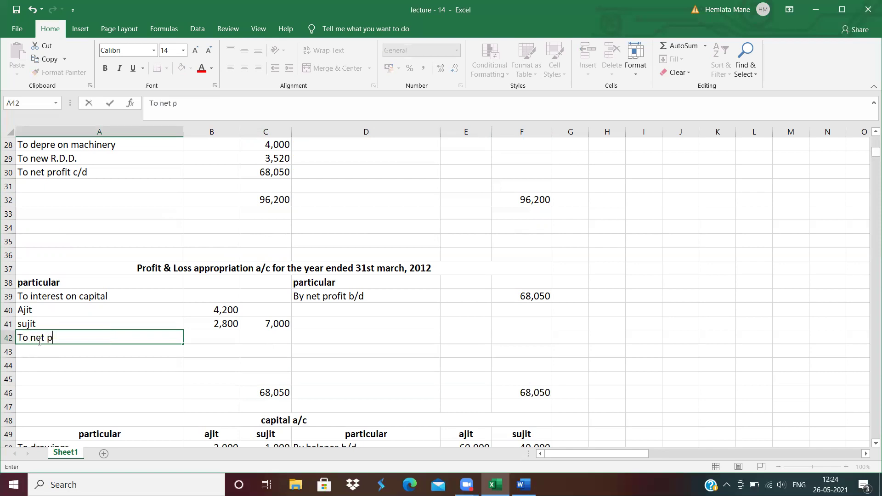
type("rofit transfe")
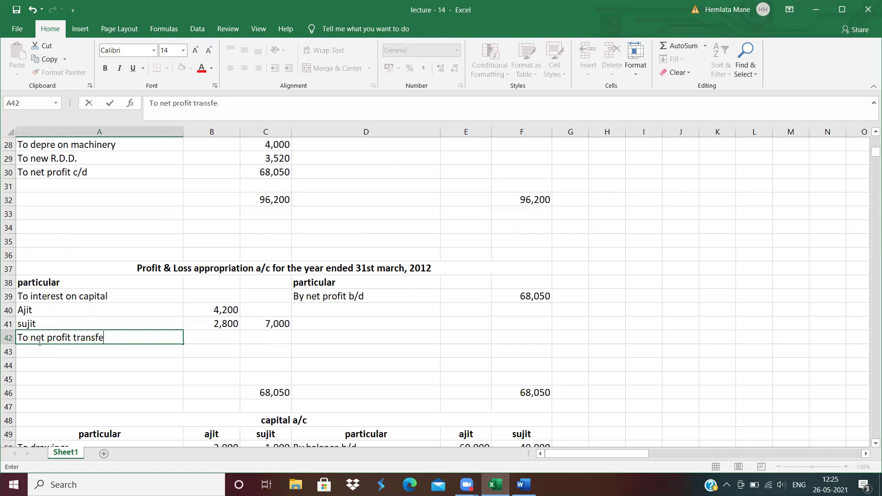
type("rred to capital")
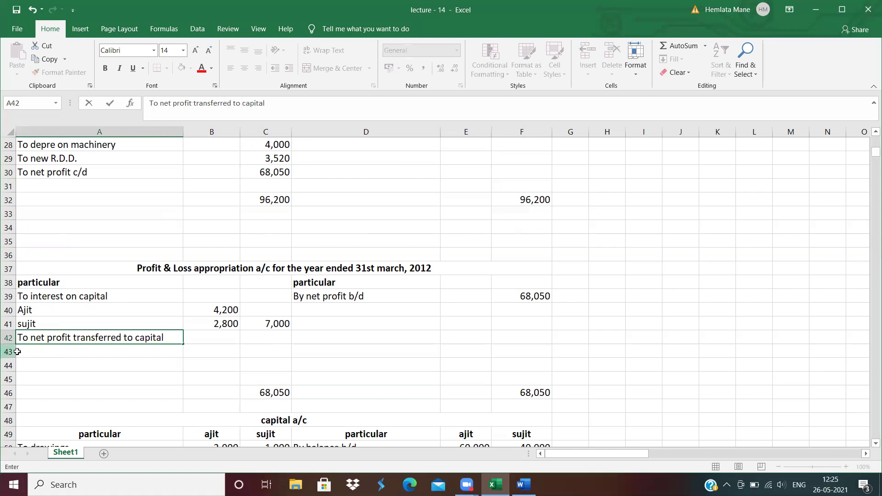
left_click(42, 349)
type("ajit")
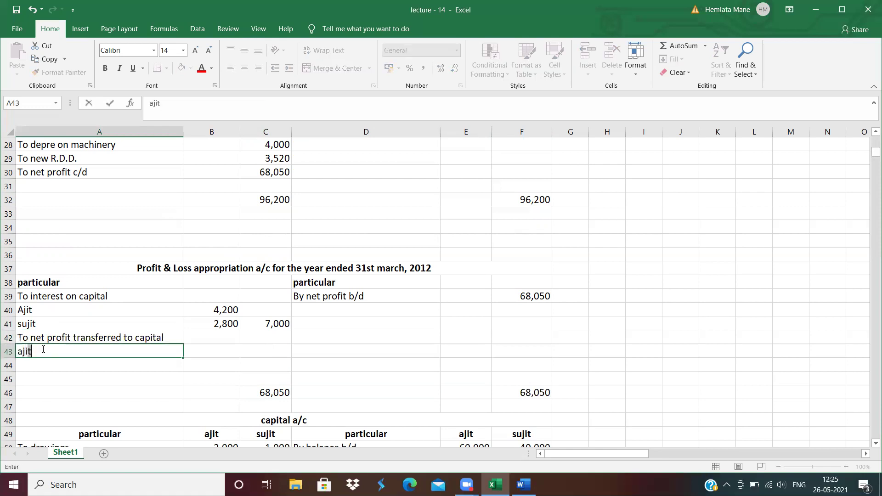
key("Return")
type("sujit")
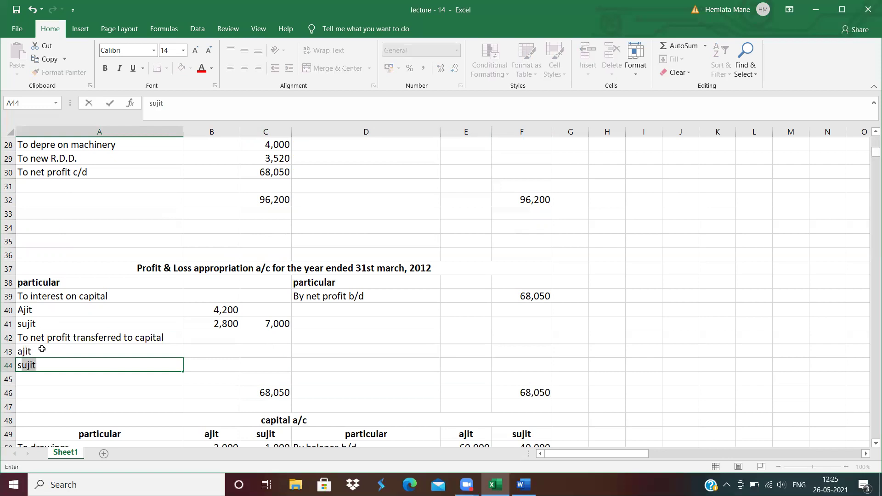
left_click(265, 365)
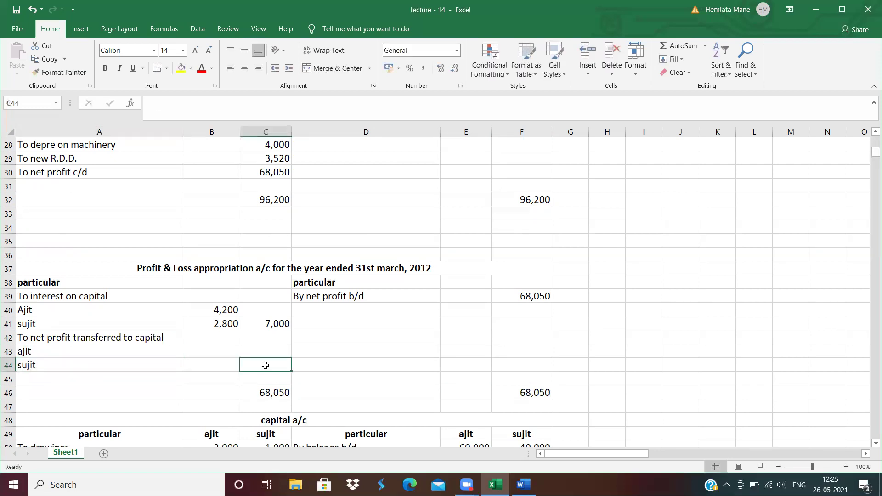
type("61,050")
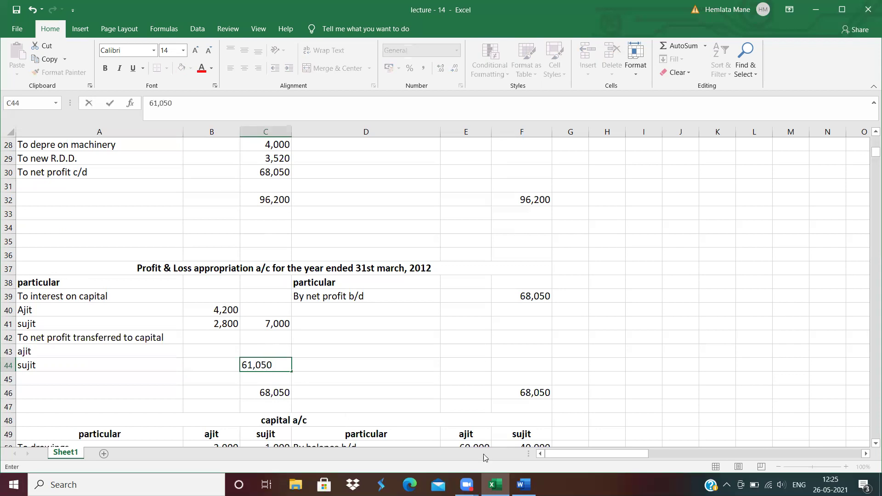
Check the question in Word, return to Excel and enter 30,525 in column B beside each partner under net profit transferred to capital
left_click(524, 485)
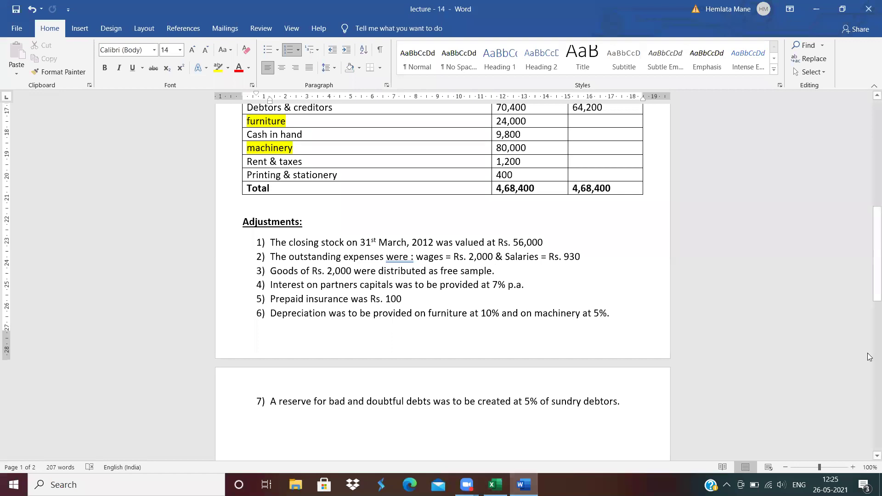
left_click_drag(869, 280, 870, 111)
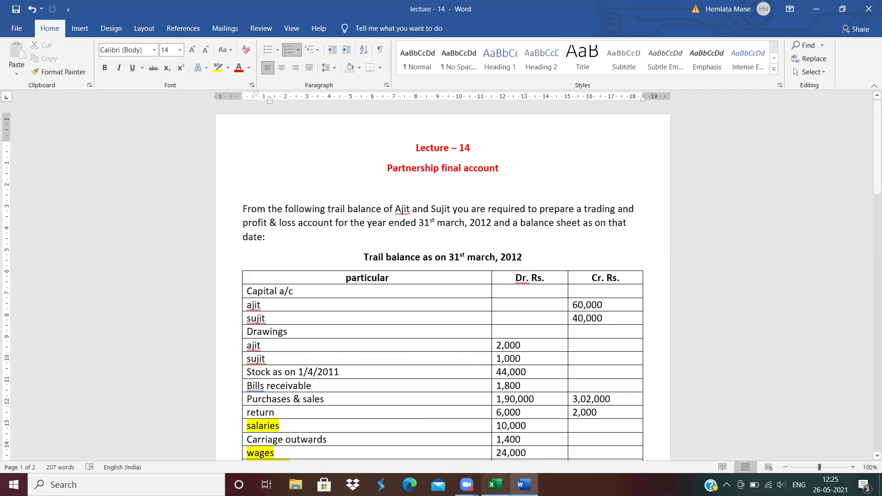
left_click(494, 485)
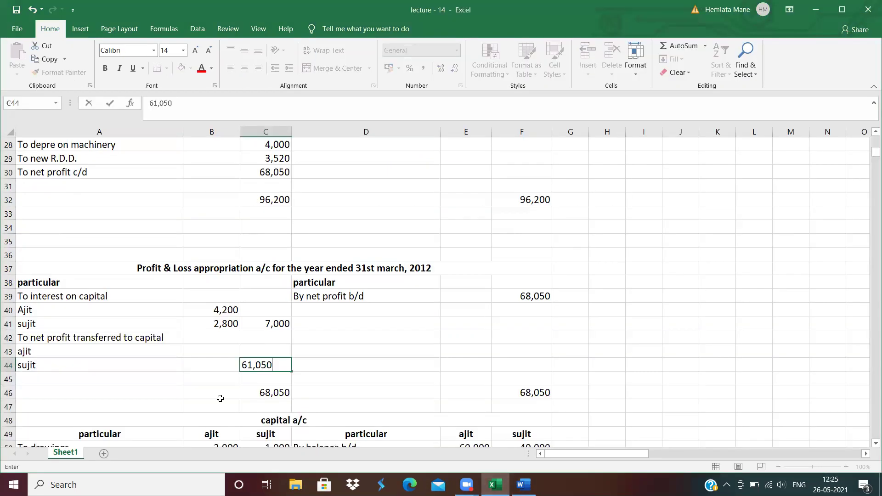
left_click(204, 351)
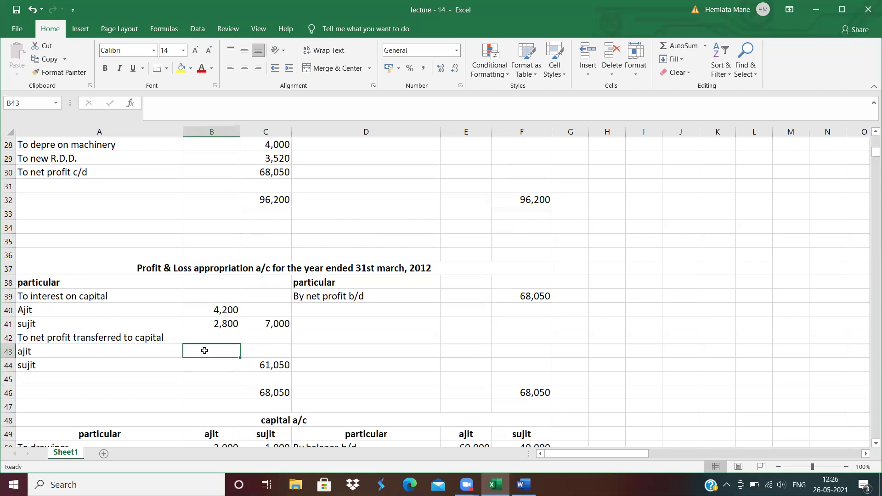
type("30,")
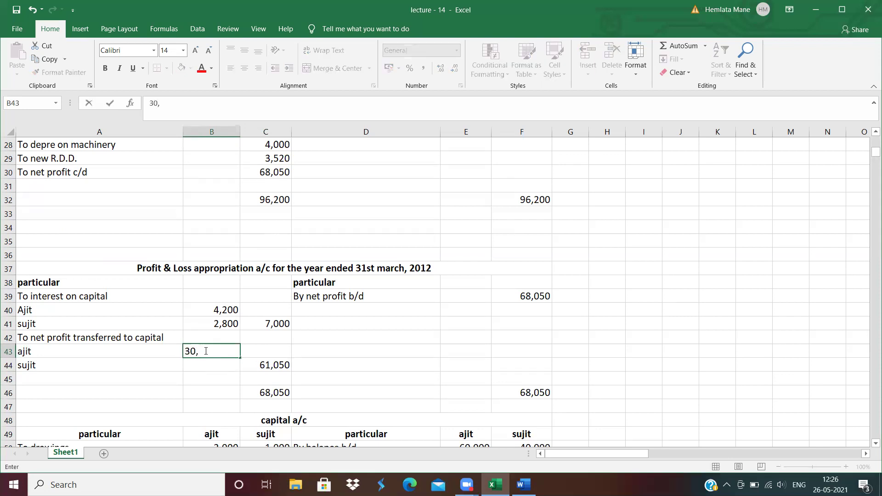
type("525")
key("Return")
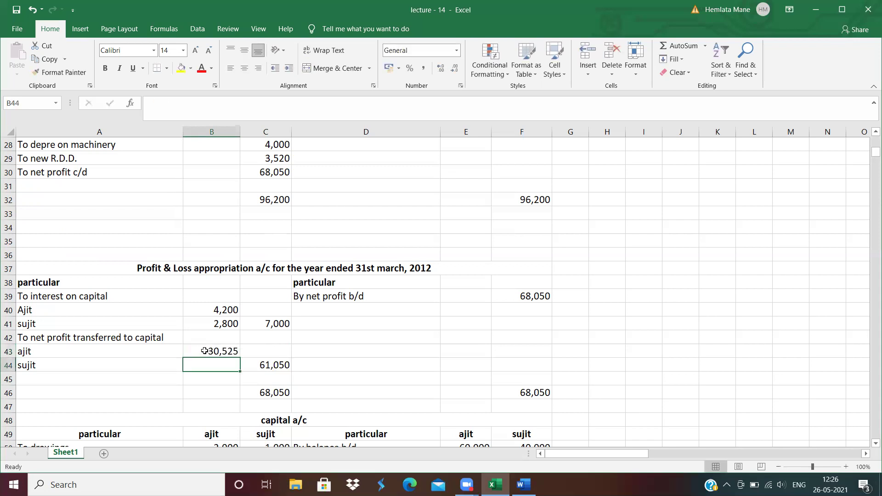
type("30,525")
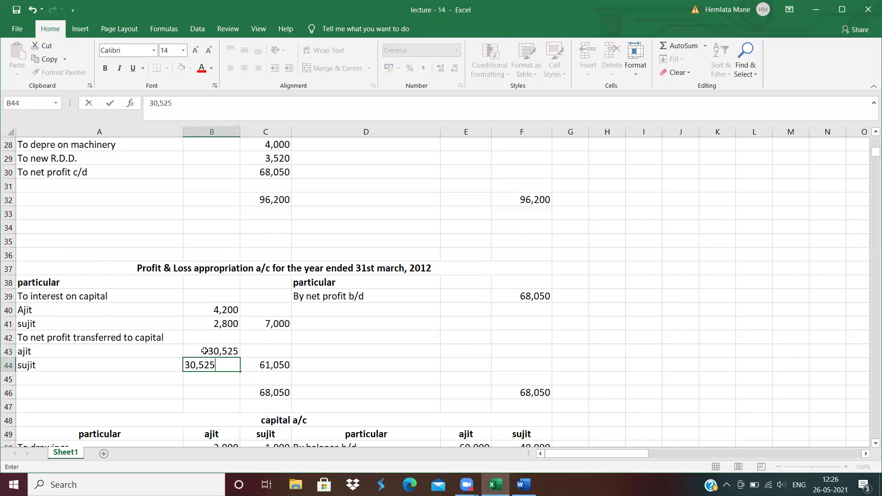
left_click(534, 427)
Add "By Net profit b/d" below interest on capital on the credit side of the capital account, with 30,525 for each partner
left_click_drag(870, 153, 870, 155)
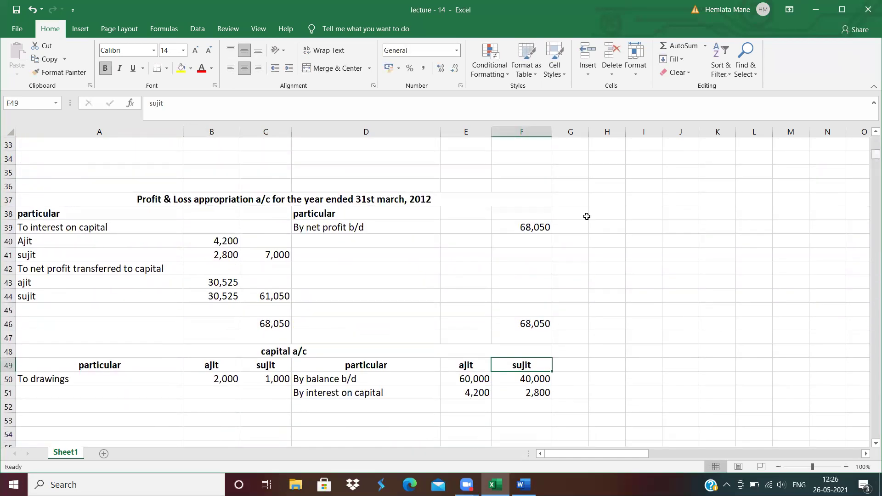
left_click(309, 411)
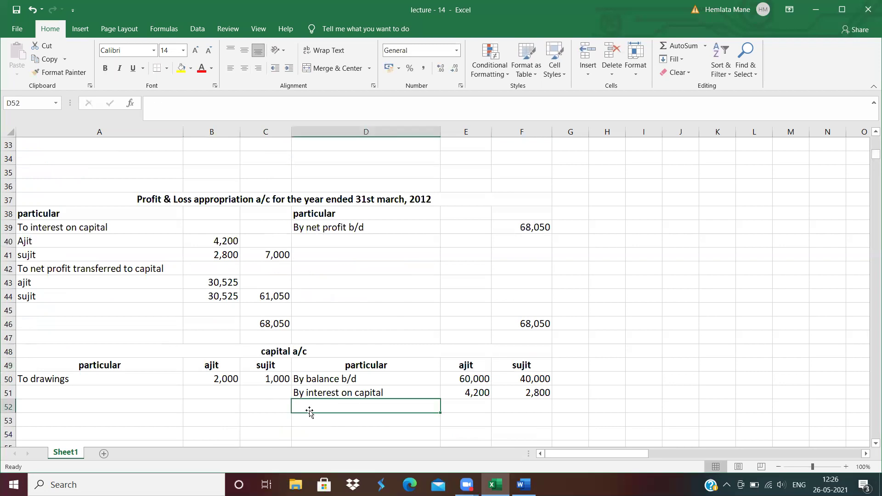
type("By Net ")
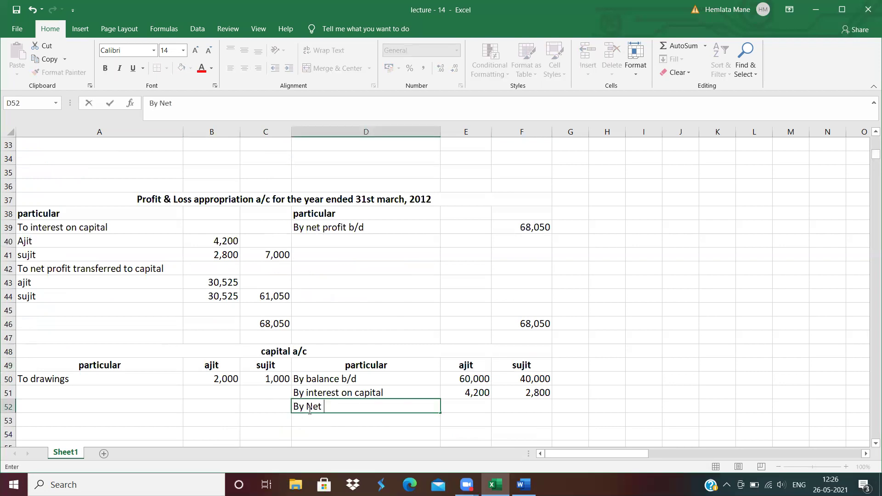
type("profit b/d0")
key("BackSpace")
key("Tab")
type("3")
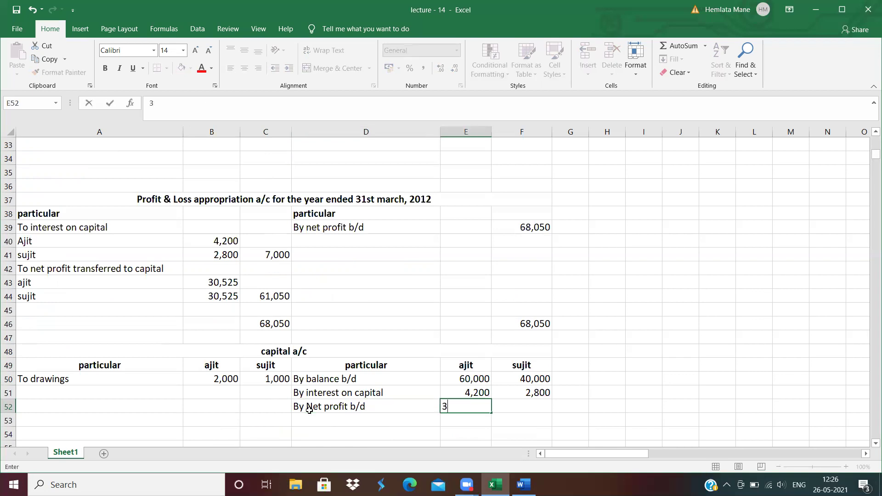
type("0,525")
key("Tab")
type("30,")
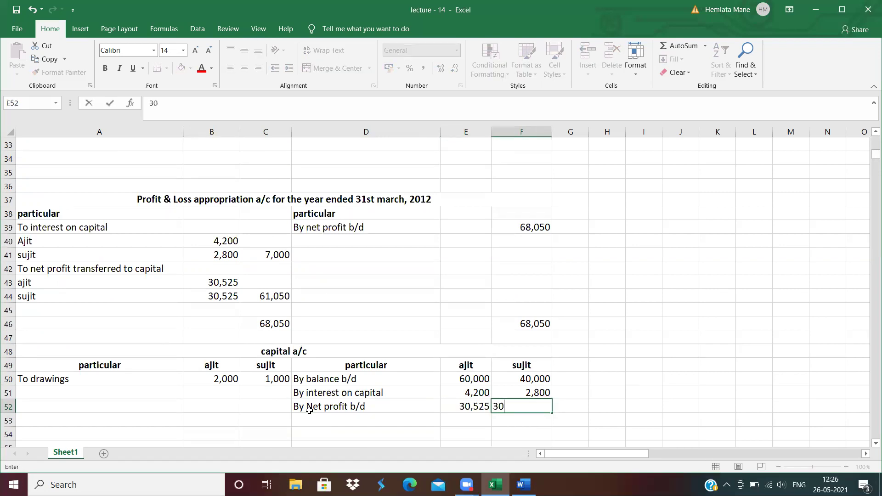
type("525")
key("Return")
Enter the credit-side totals of the capital account in row 56: 94,725 for the first partner and 73,325 for the second
key("Return")
key("Return")
key("Return")
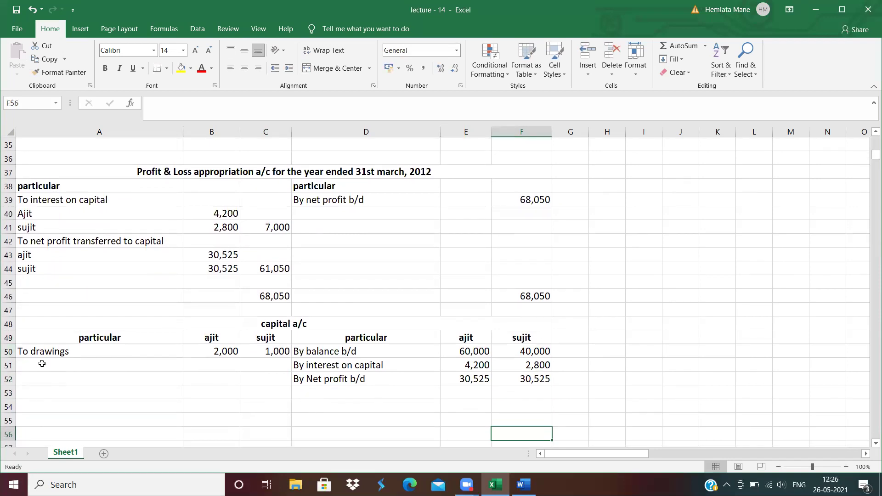
left_click(217, 438)
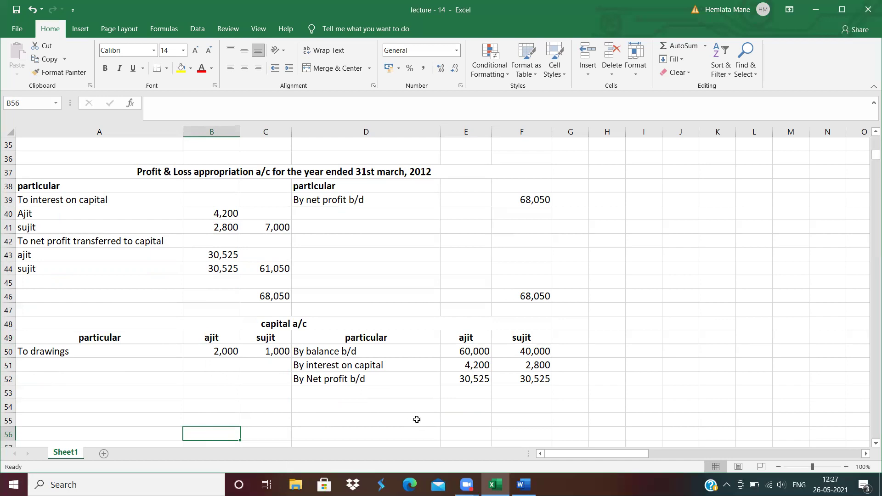
left_click(465, 428)
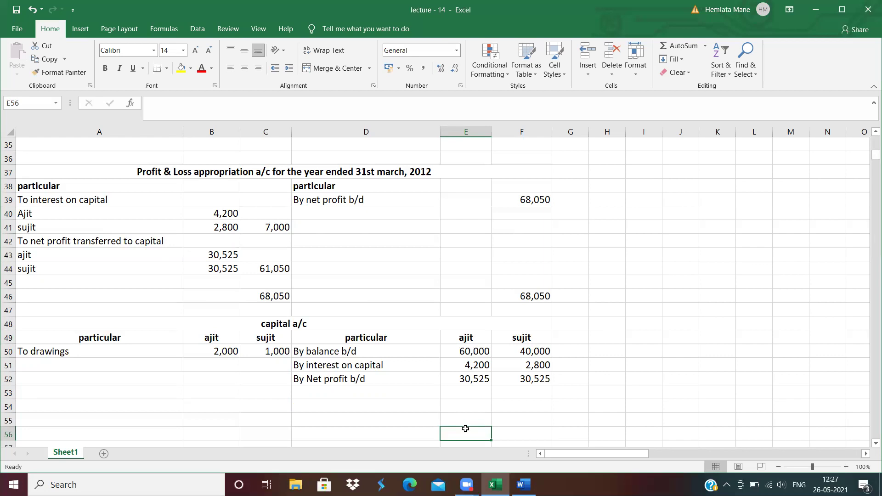
type("94")
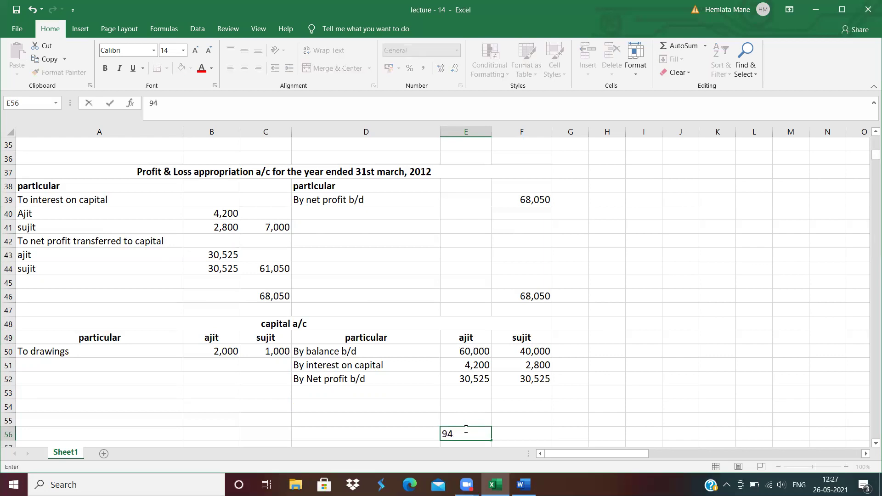
type(",725")
key("Tab")
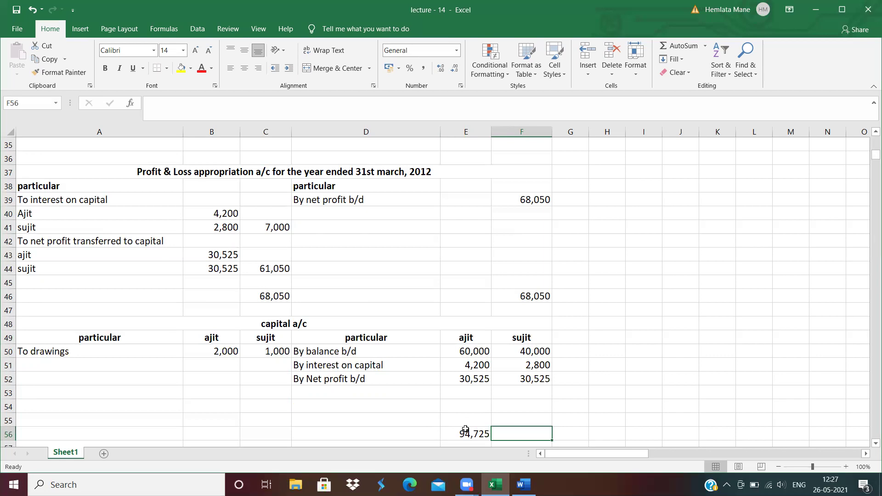
type("73")
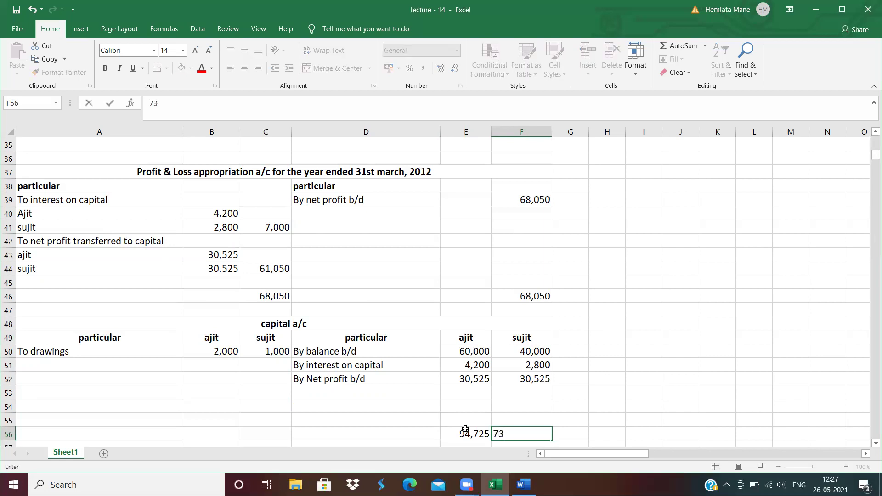
type(",325")
Enter the matching debit-side totals in row 56 of the capital account: 94,725 in column B and 73,325 in column C
left_click(223, 438)
type("=")
key("BackSpace")
type("94,725")
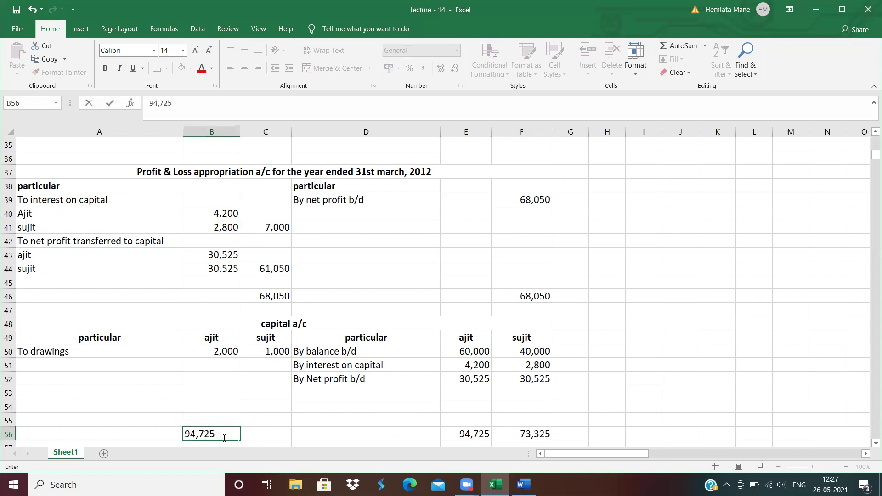
key("Tab")
type("73")
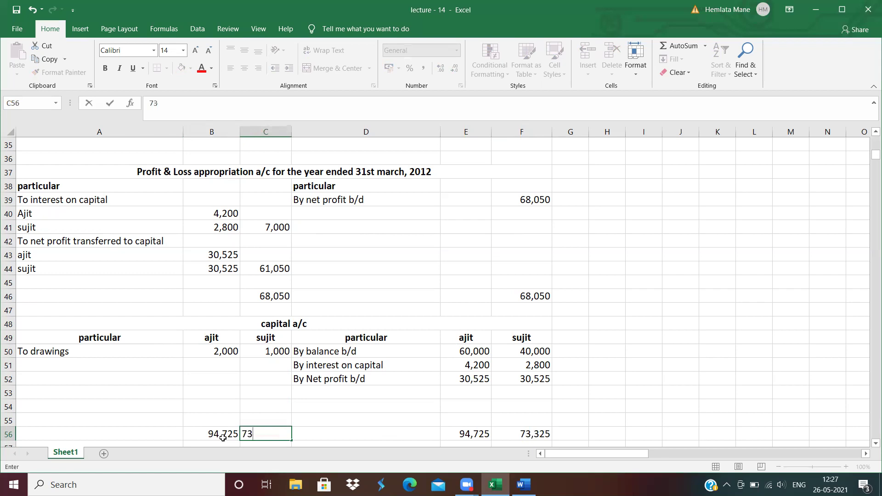
type(",325")
Add "To Balance c/d" below drawings in the capital account, with 92,725 for the first partner and 72,325 for the second
left_click(56, 363)
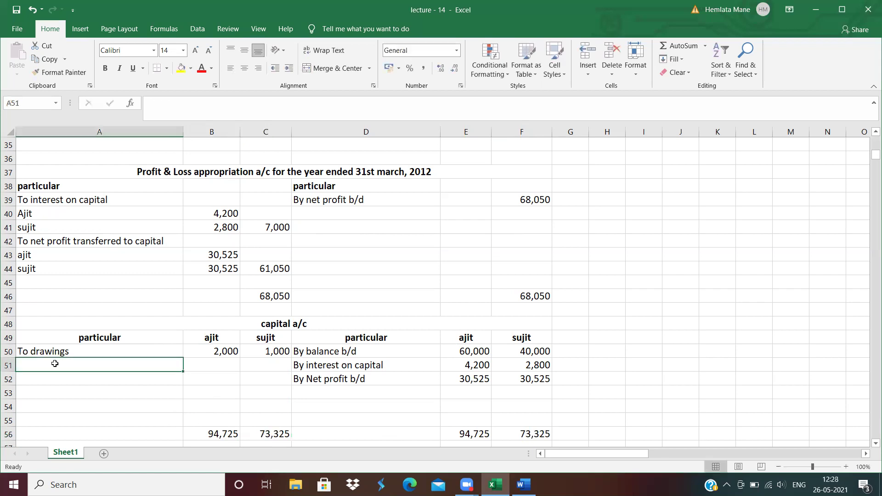
type("To B")
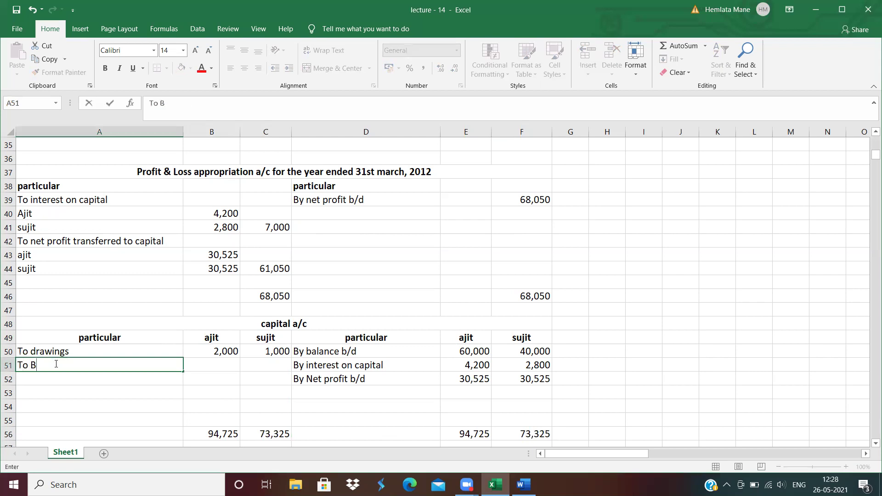
type("alance c/d")
key("Tab")
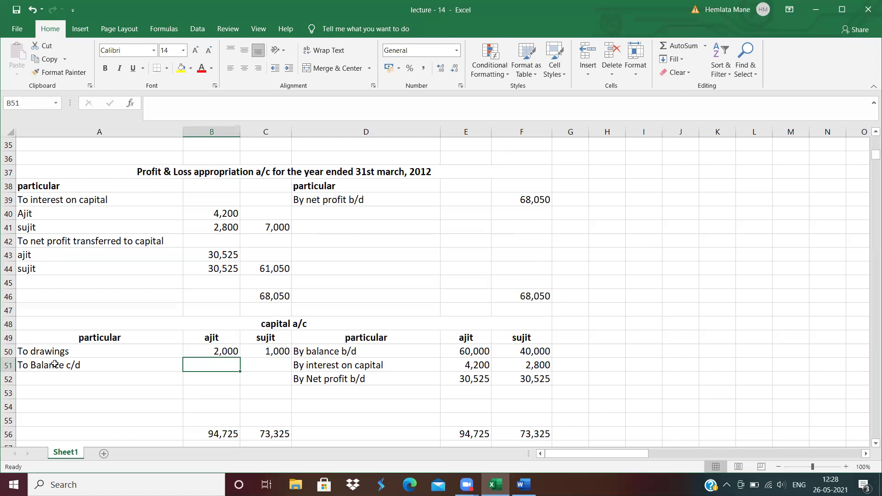
type("92,")
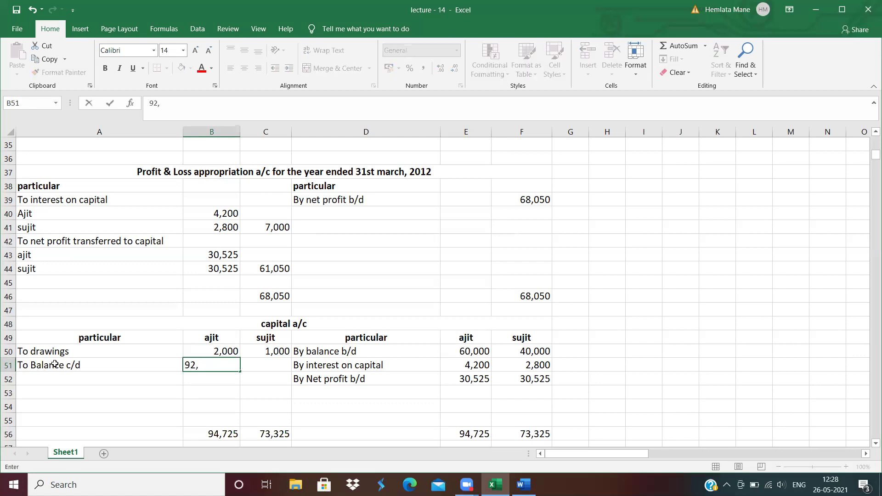
type("725")
key("Tab")
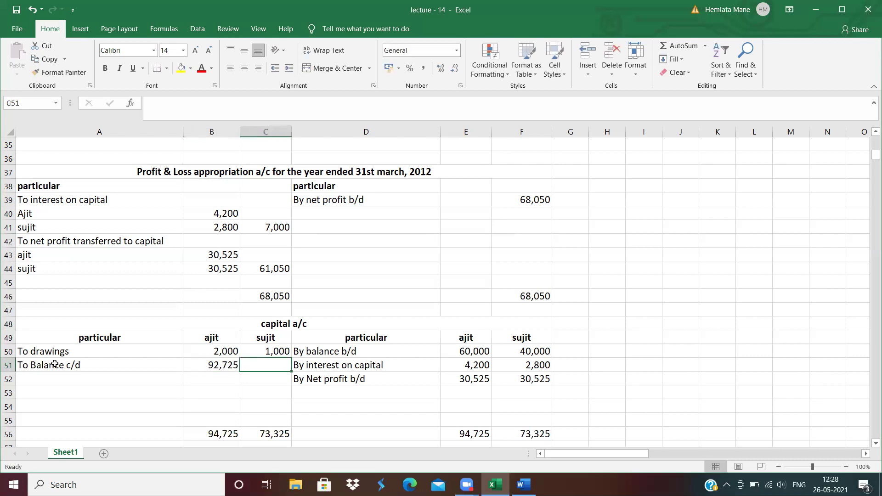
type("72,")
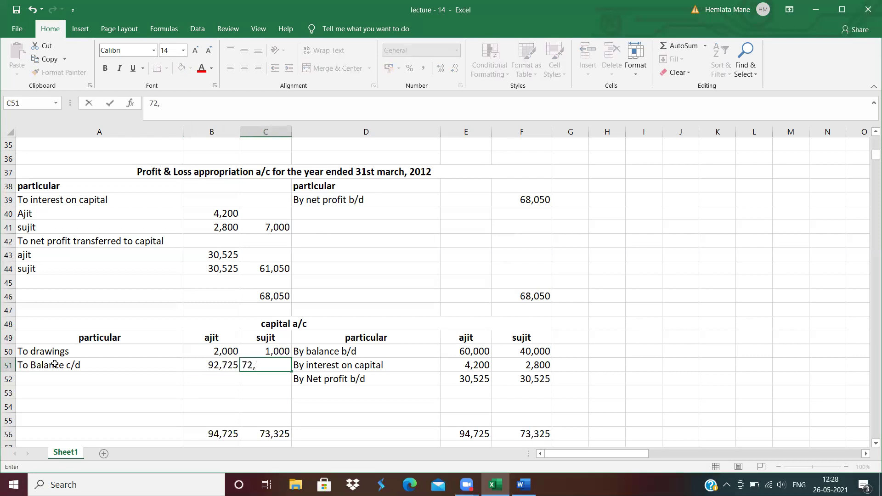
type("325")
Add a "capital" heading below outstanding salaries in the balance sheet and list the first partner beneath it with 92,725 in column C
left_click_drag(869, 159, 869, 165)
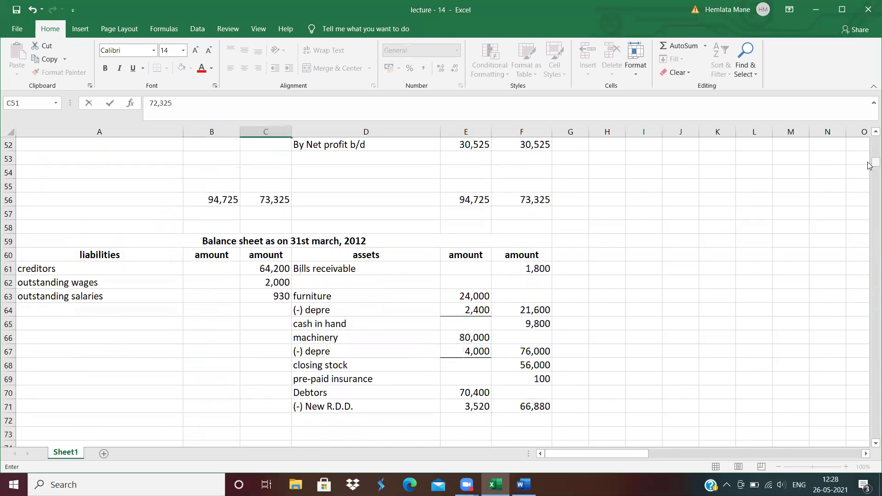
left_click(41, 310)
type("cu")
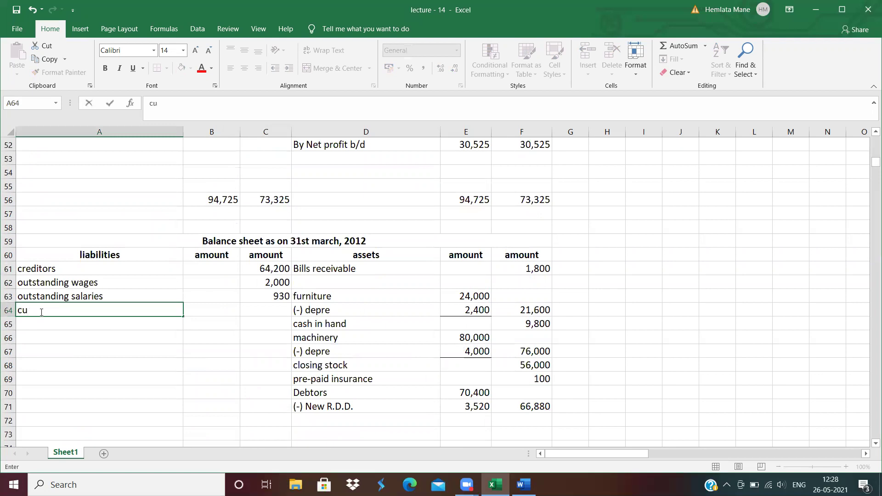
key("BackSpace")
type("apital")
key("Return")
type("ajit")
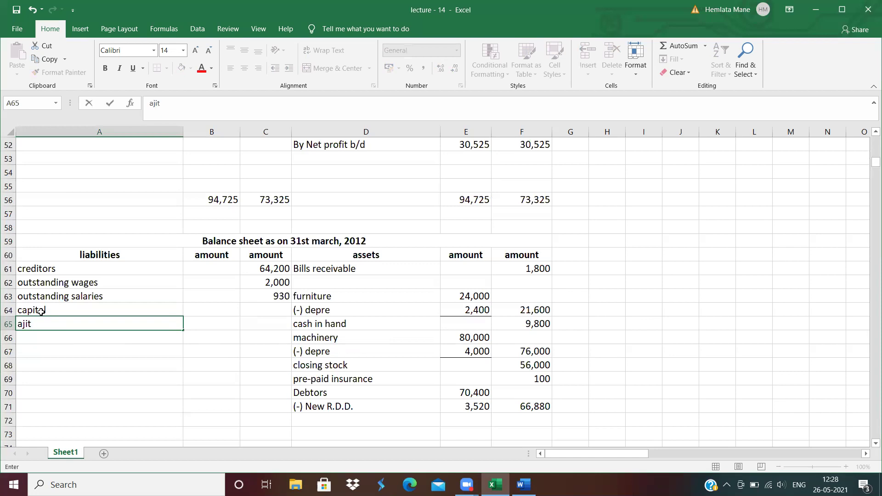
key("Tab")
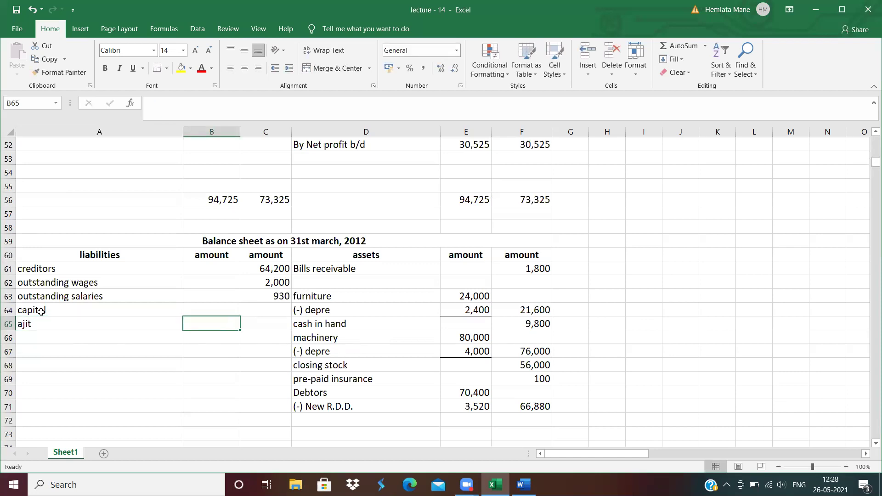
key("Tab")
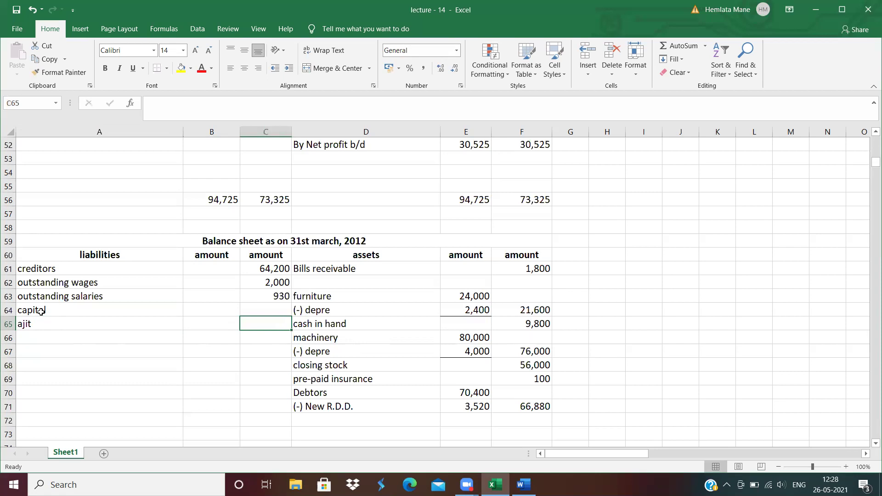
type("92")
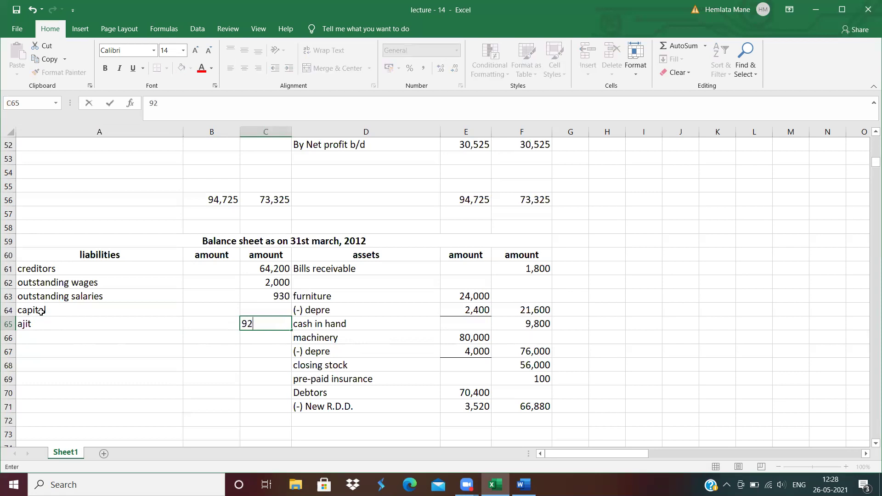
type(",725")
key("Return")
List the second partner below the first under capital in the balance sheet, with 72,325 in column C
key("Left")
key("Left")
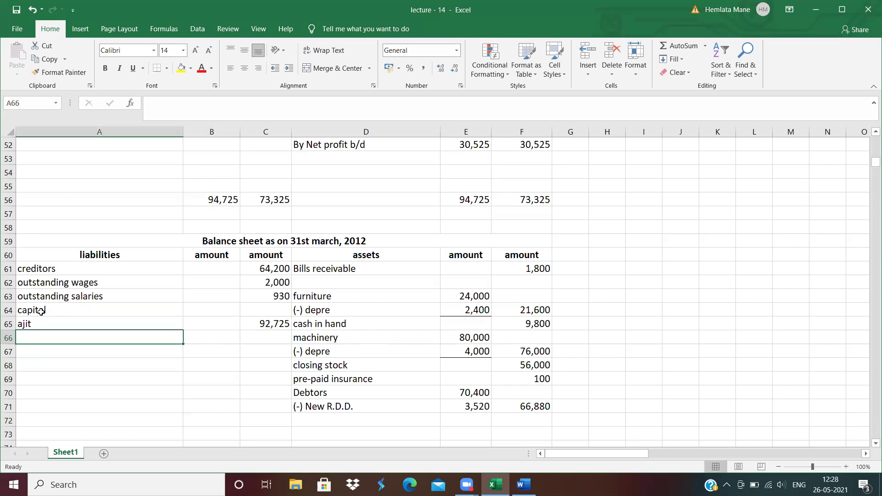
type("sujit")
key("Tab")
key("Tab")
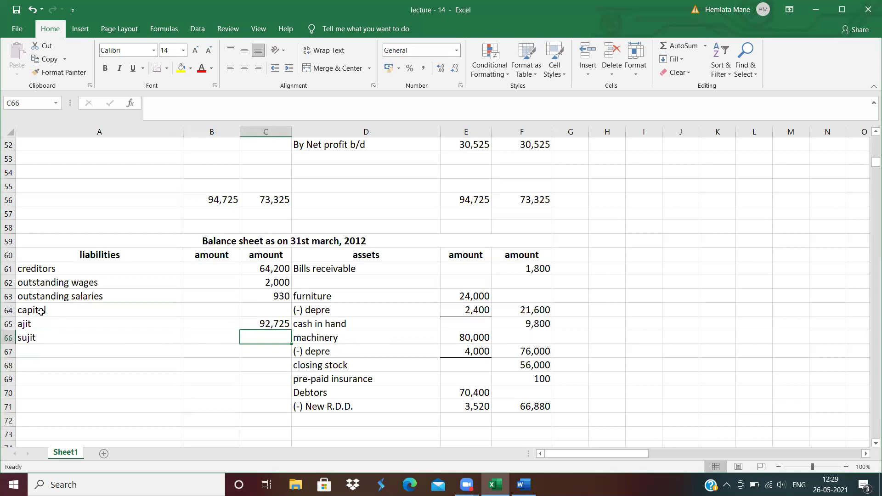
type("72,")
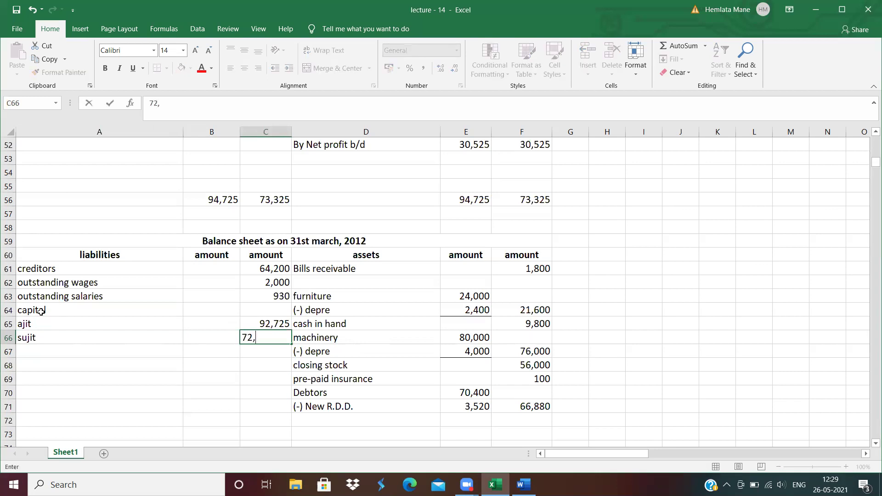
type("325")
Enter the balance sheet totals in row 73: 2,32,180 for liabilities in column C and 2,32,180 for assets in column F
left_click(869, 169)
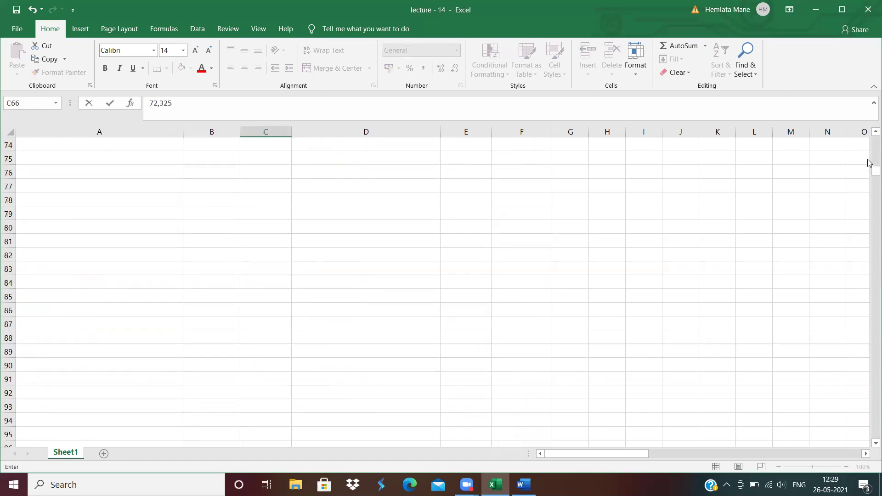
left_click_drag(870, 170, 870, 163)
left_click(258, 399)
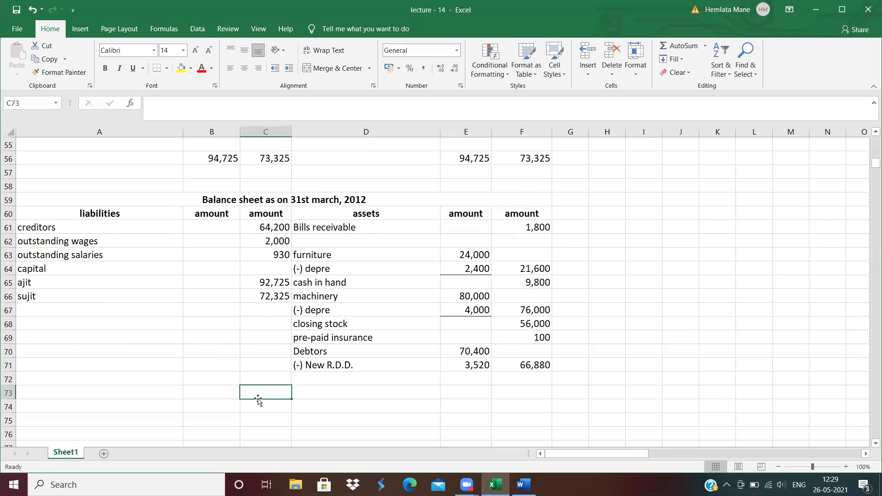
type("2,")
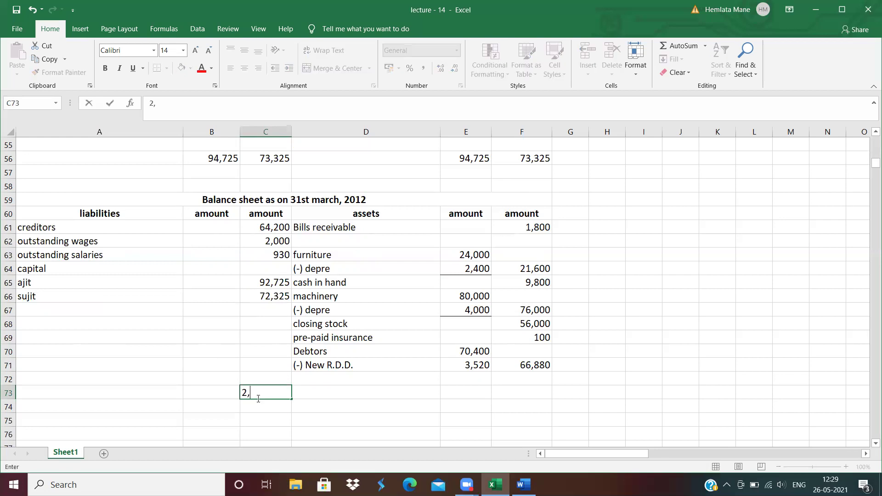
type("32,180")
key("Tab")
key("Tab")
key("Tab")
type("2")
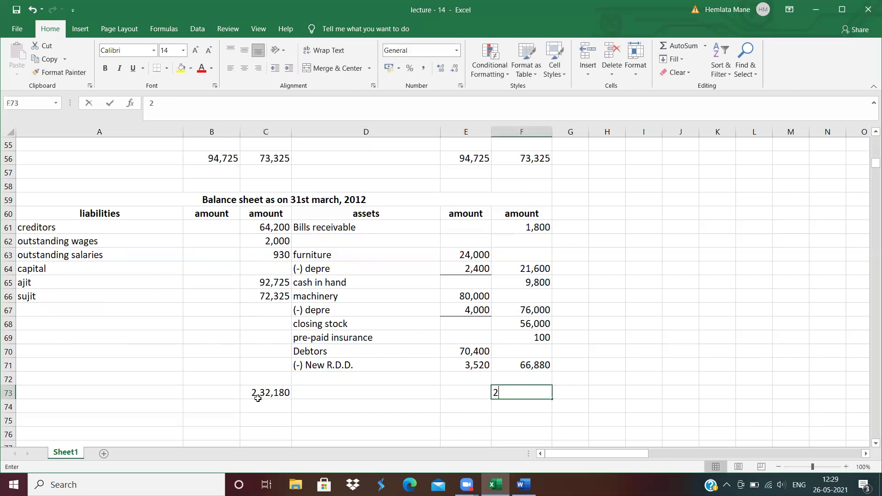
type(",32,180")
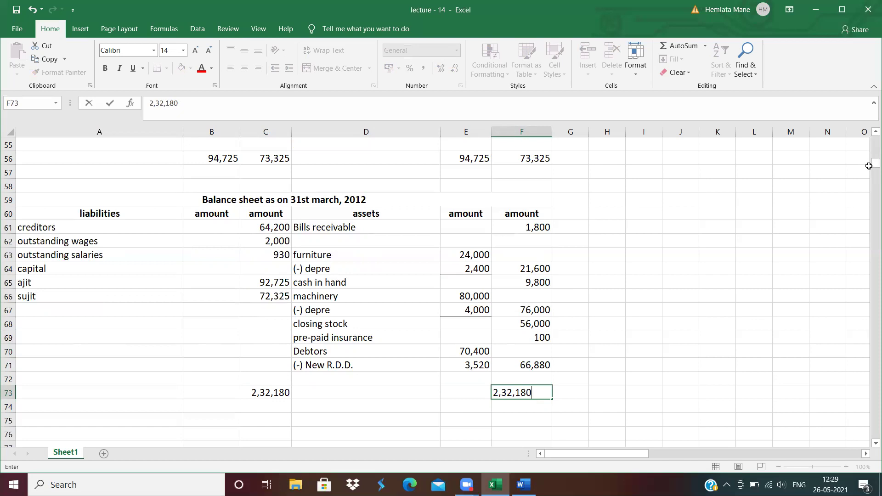
left_click_drag(874, 164, 872, 139)
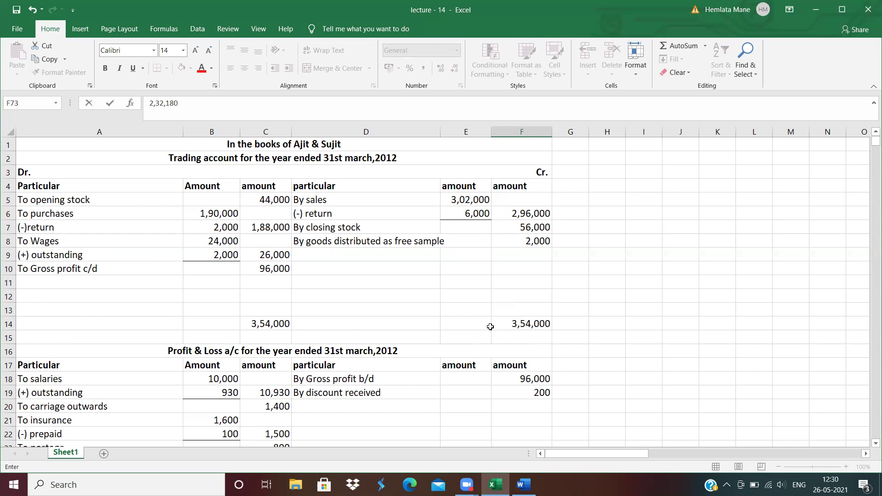
left_click_drag(868, 144, 868, 125)
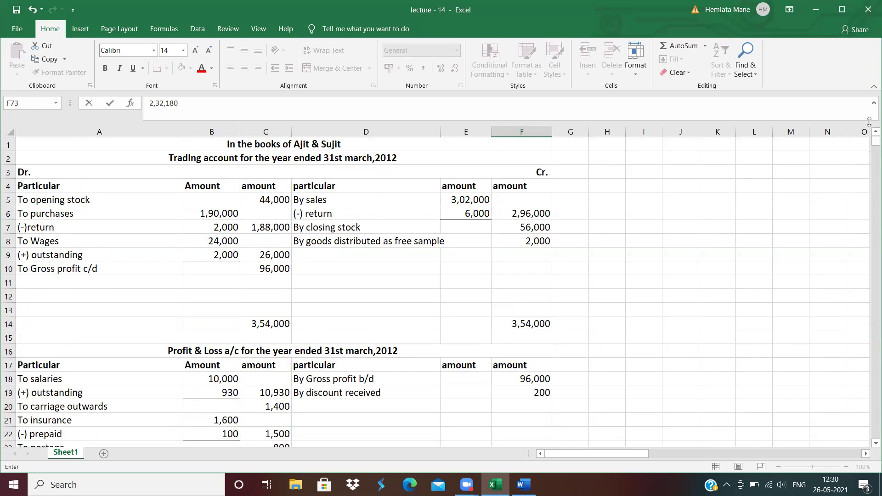